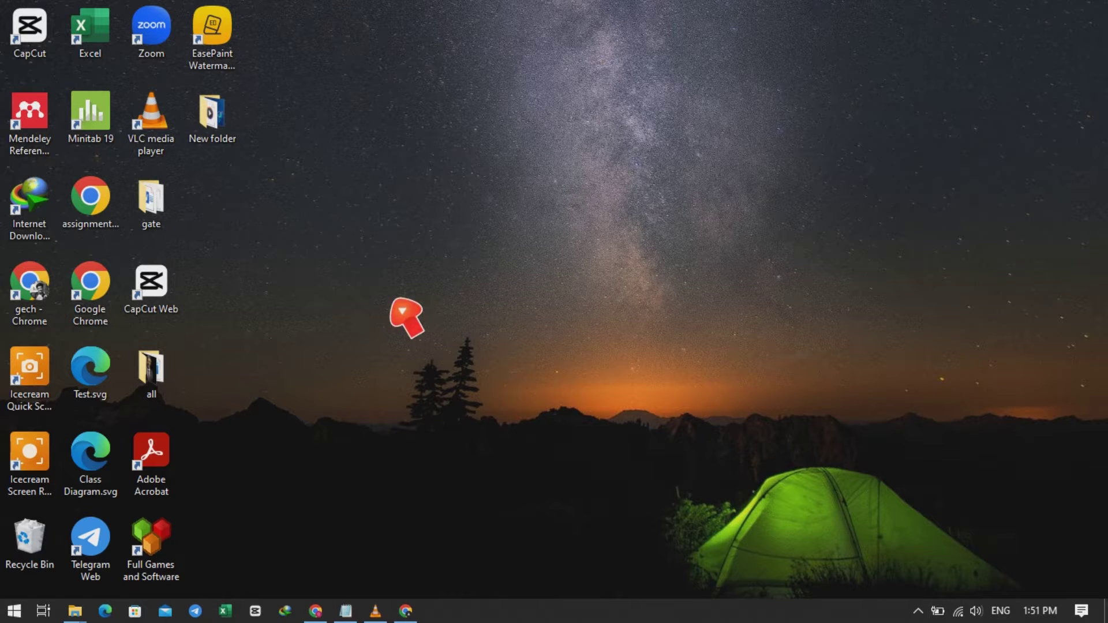
- Preview the Leonardo portrait from New folder, then close the viewer and folder
double_click(234, 122)
left_click(570, 297)
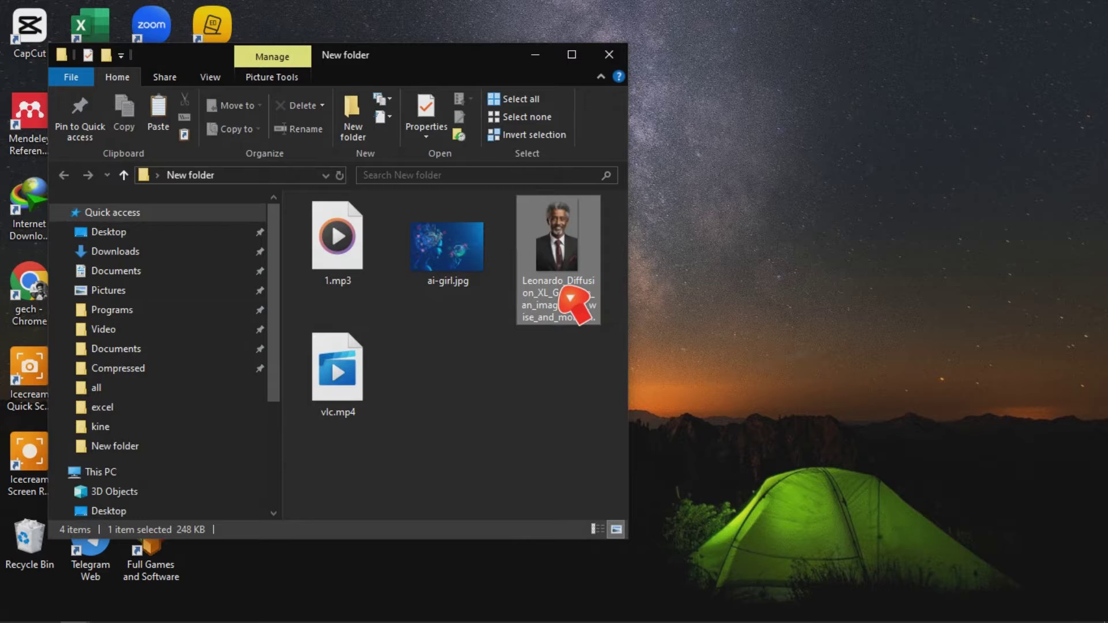
double_click(570, 298)
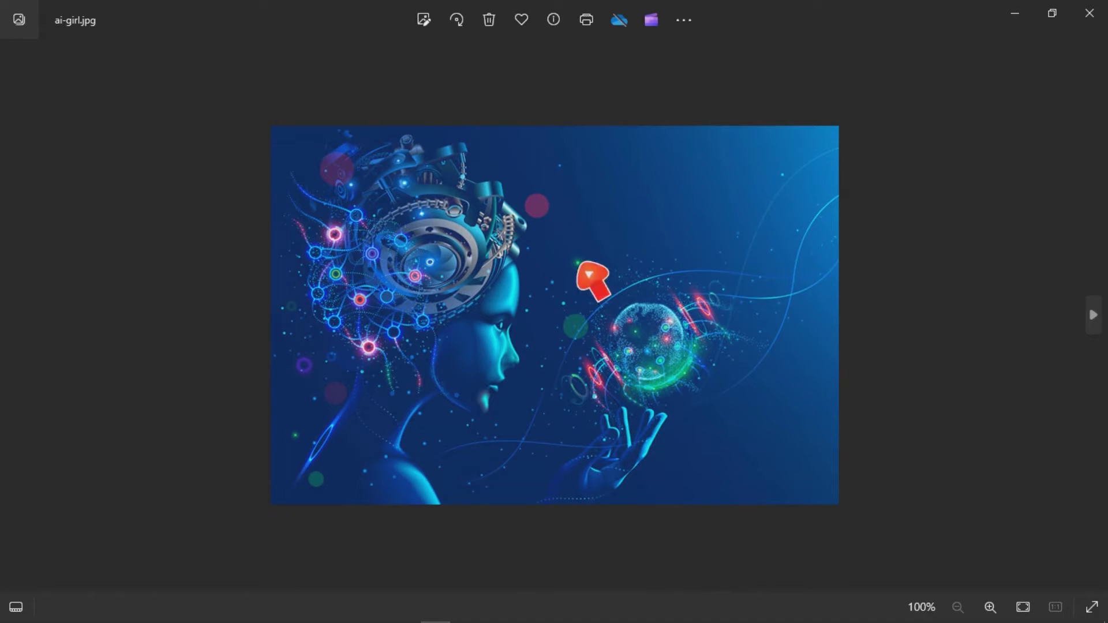
left_click(1105, 25)
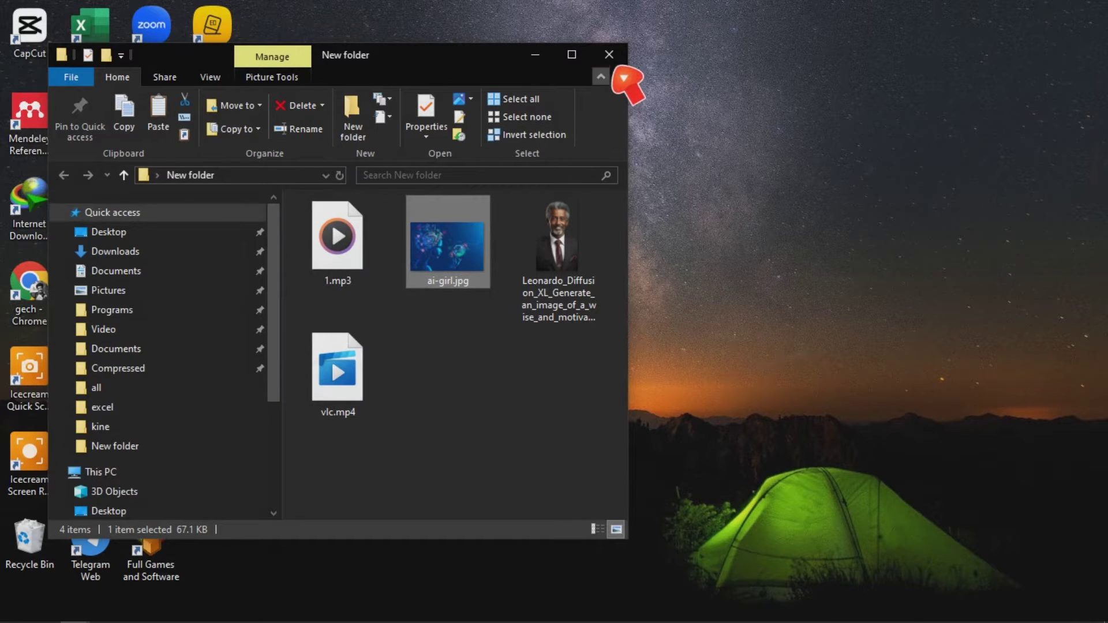
left_click(616, 60)
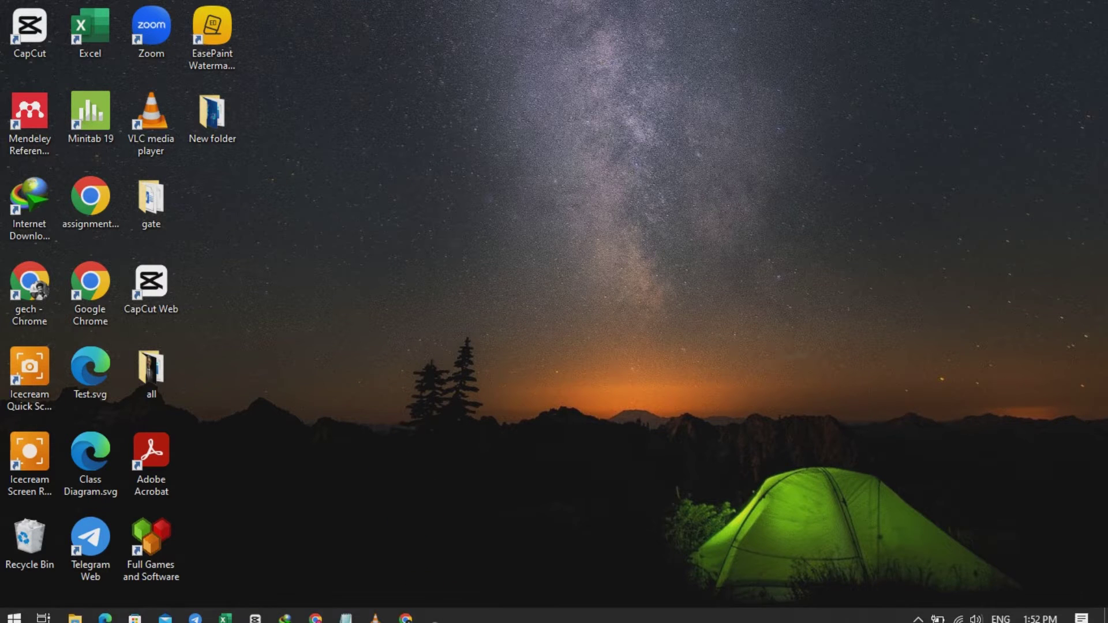
- Search the web for 'did studio' in Chrome
left_click(411, 613)
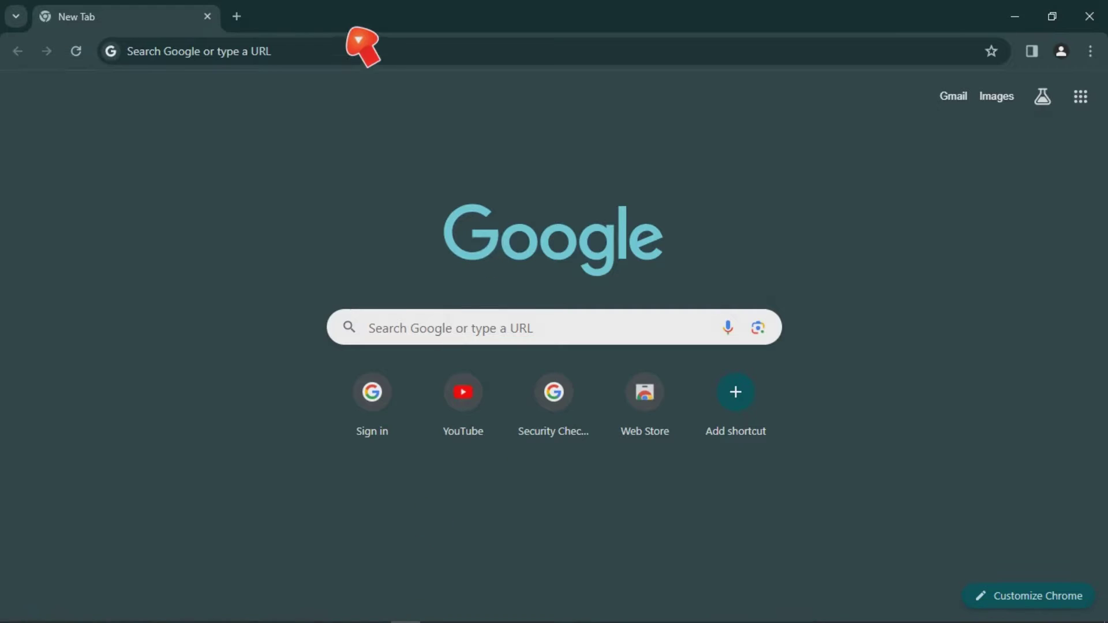
left_click(291, 53)
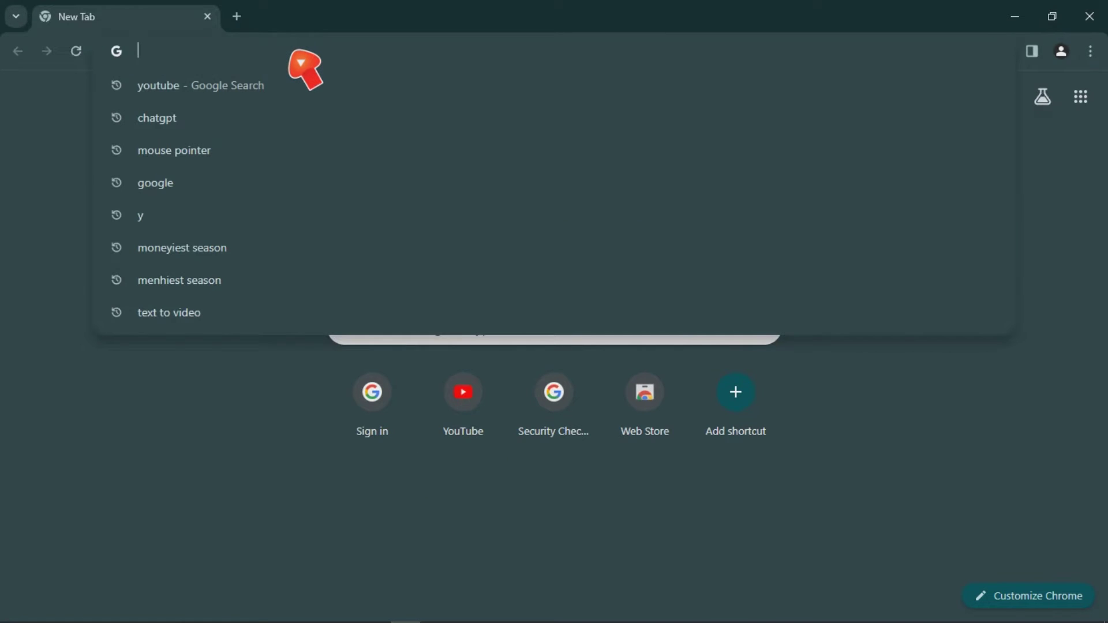
type("did")
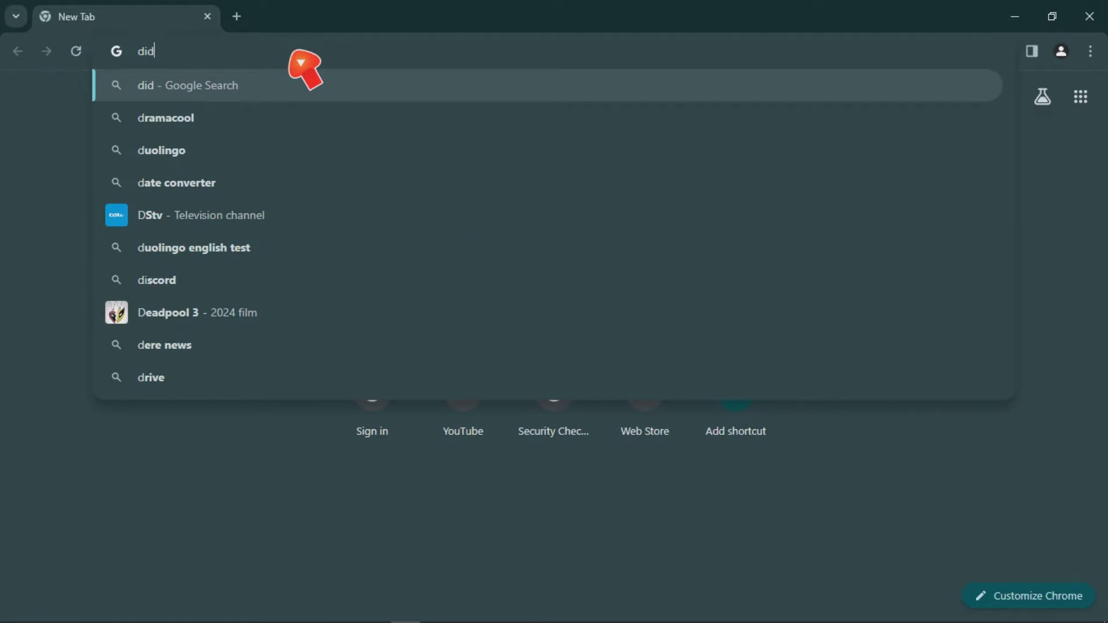
type(" s")
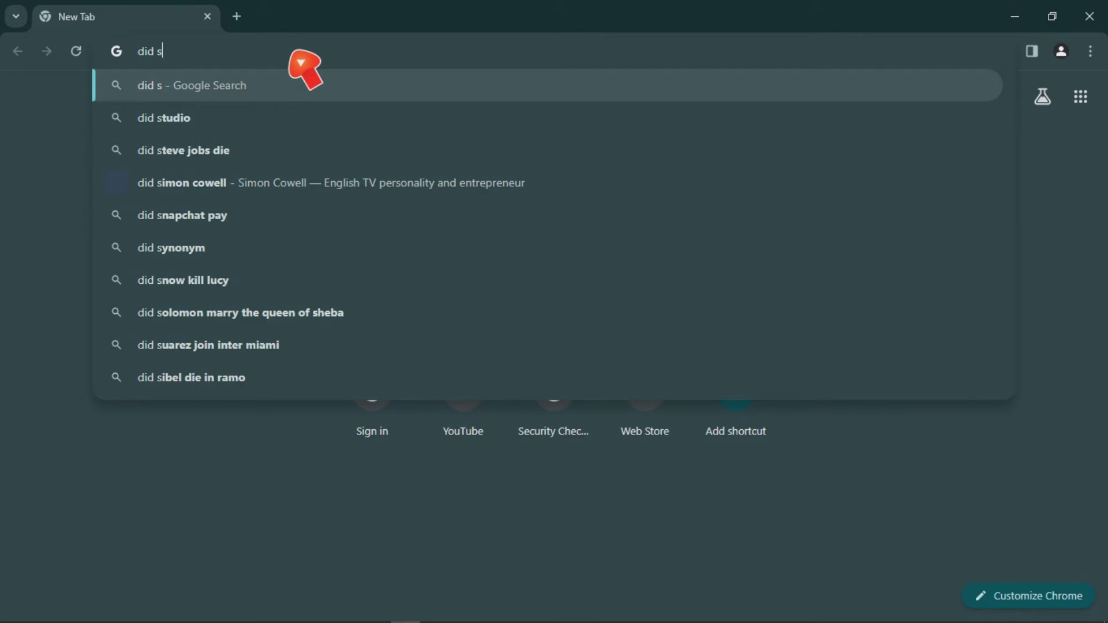
type("tu")
key("Return")
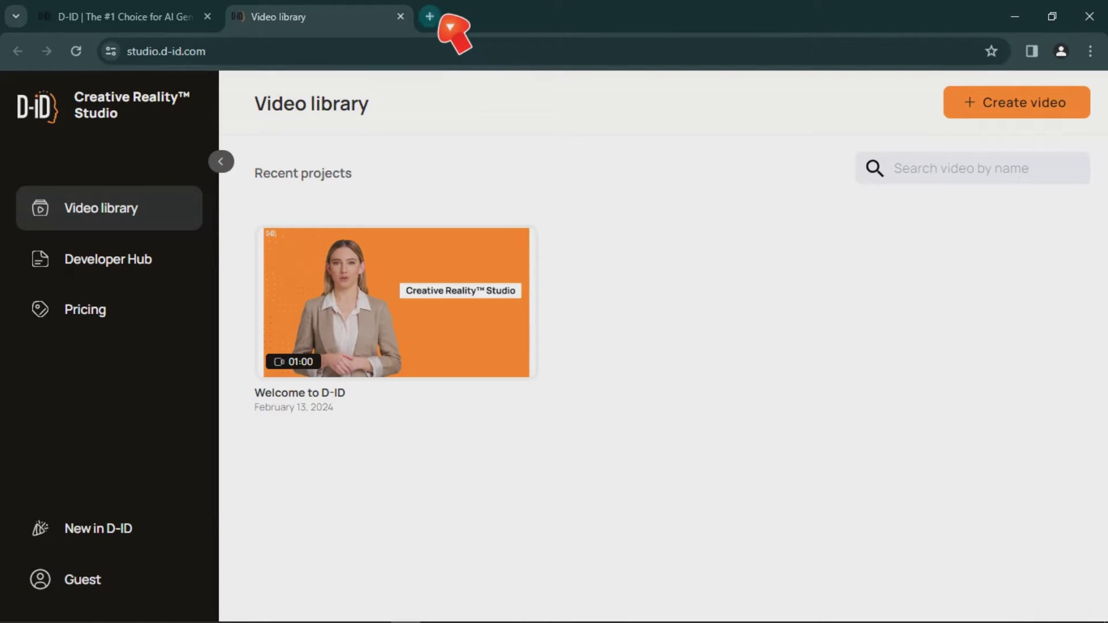
- Search 'temp mail' in a new tab and scroll to the Tempail address
left_click(432, 17)
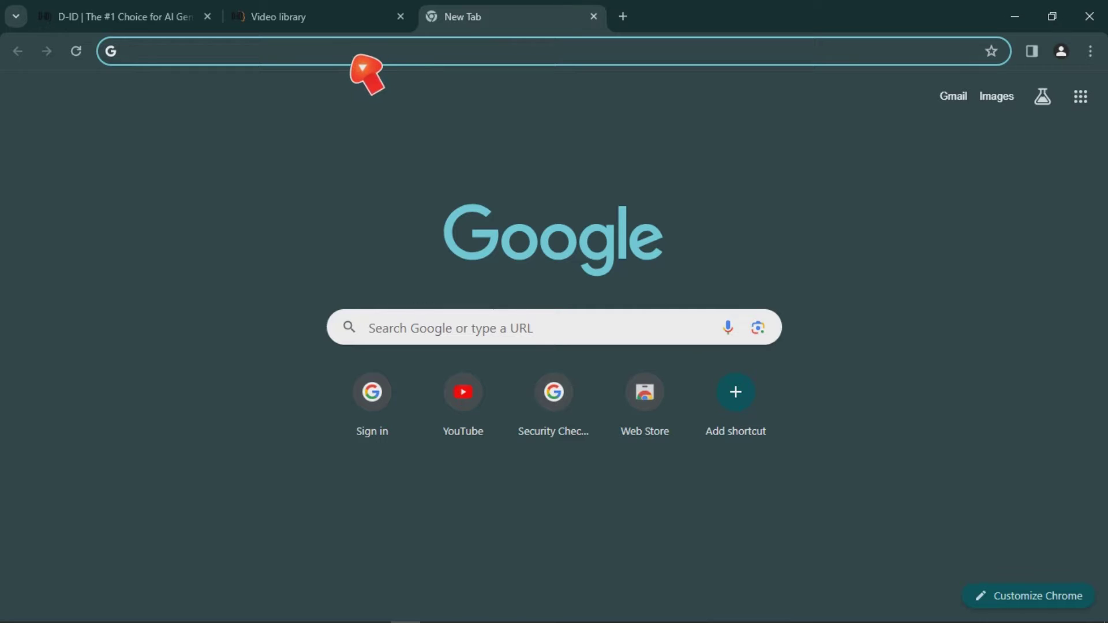
type("t")
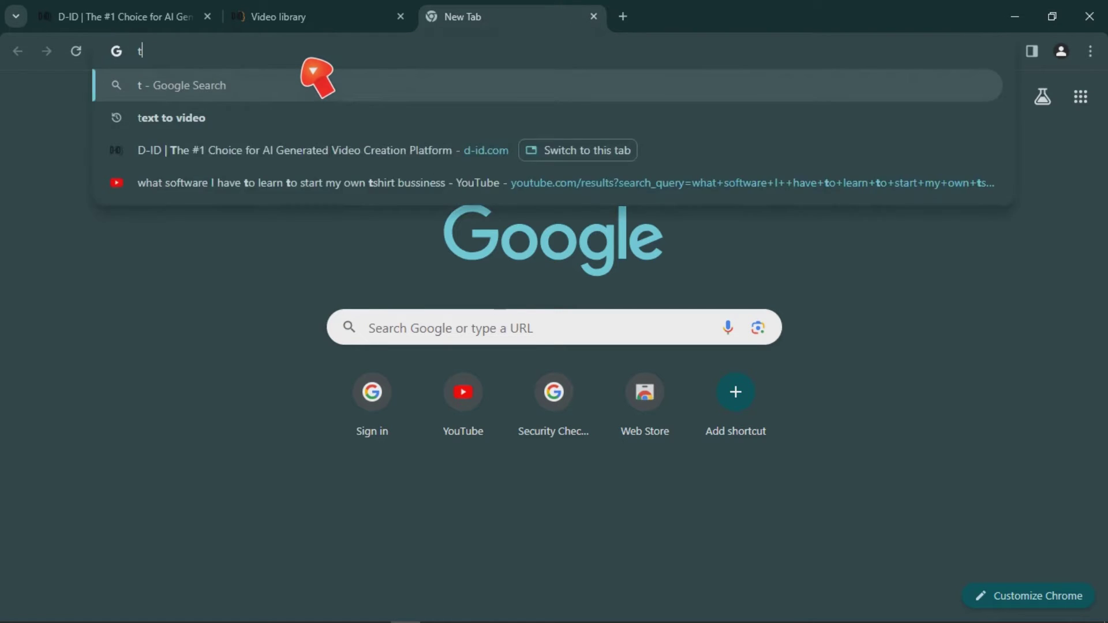
type("emp")
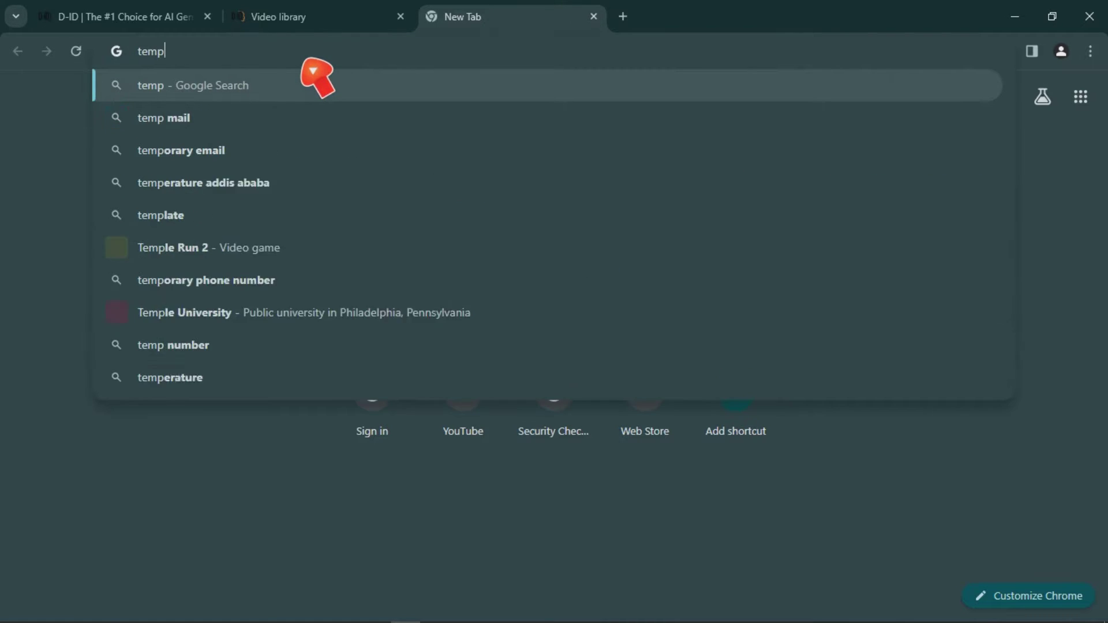
left_click(214, 118)
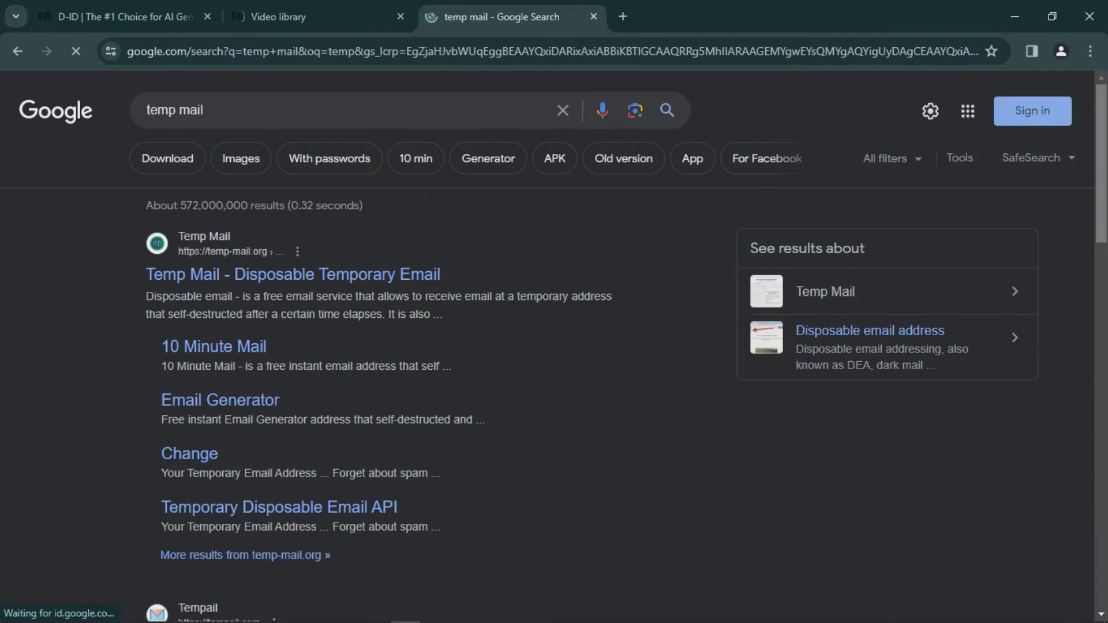
scroll(587, 298, "down", 4)
scroll(587, 298, "down", 2)
scroll(587, 299, "down", 2)
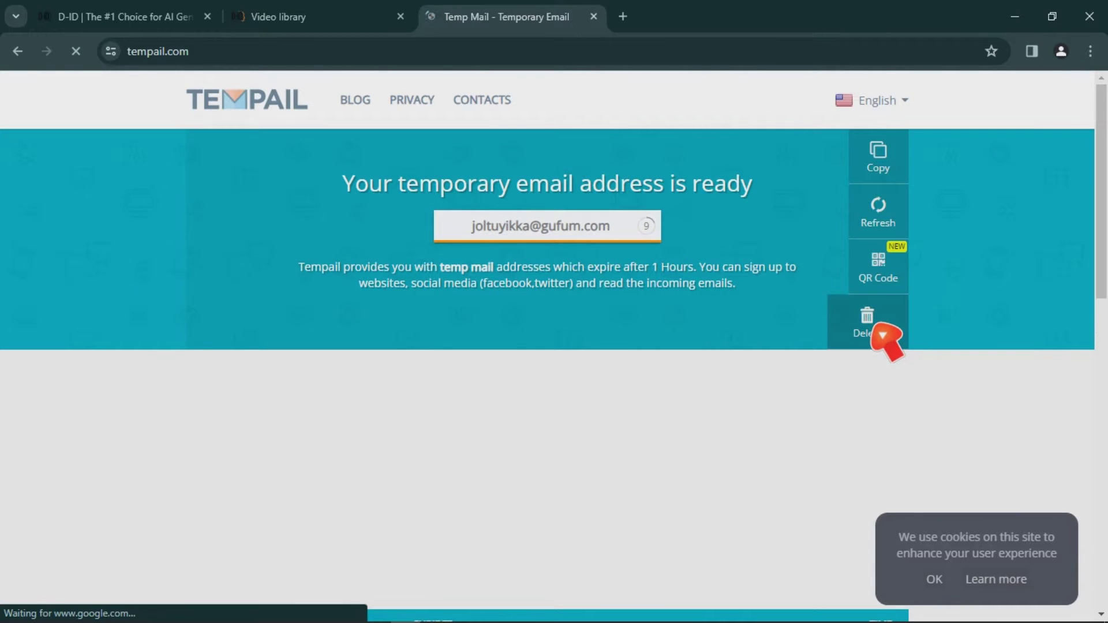
- Generate a new Tempail address, copy it, and return to the D-ID library tab
left_click(880, 332)
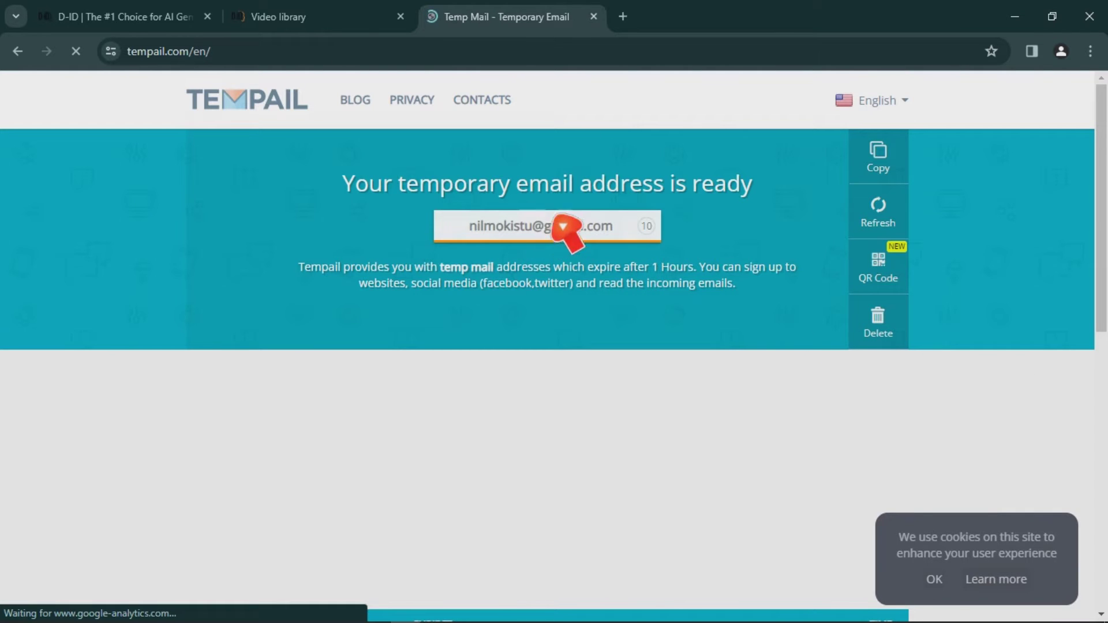
left_click(541, 232)
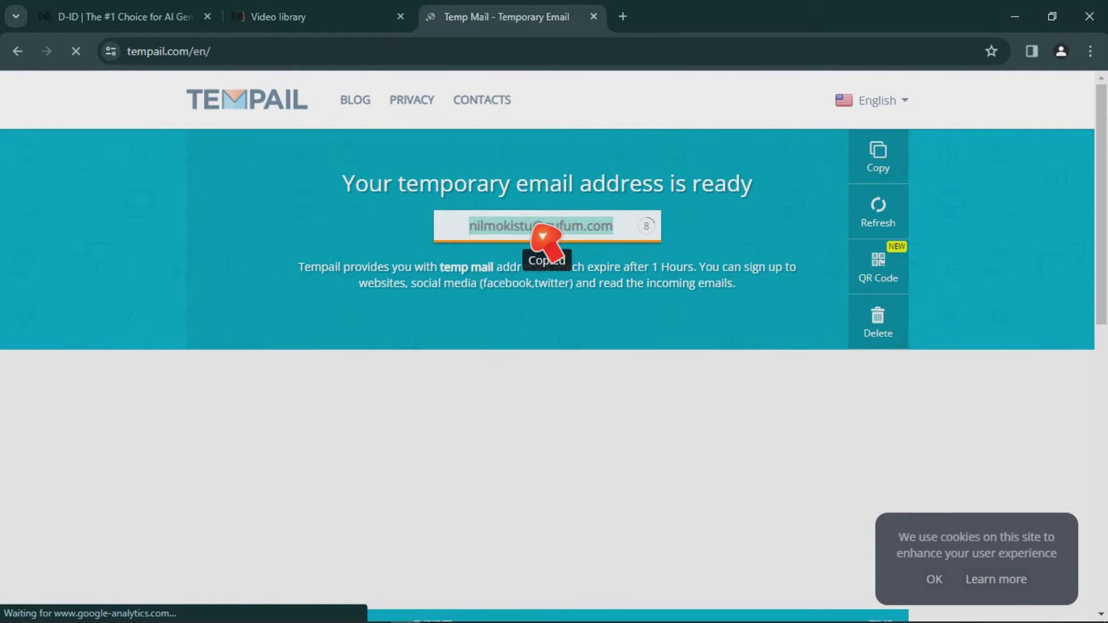
left_click(309, 16)
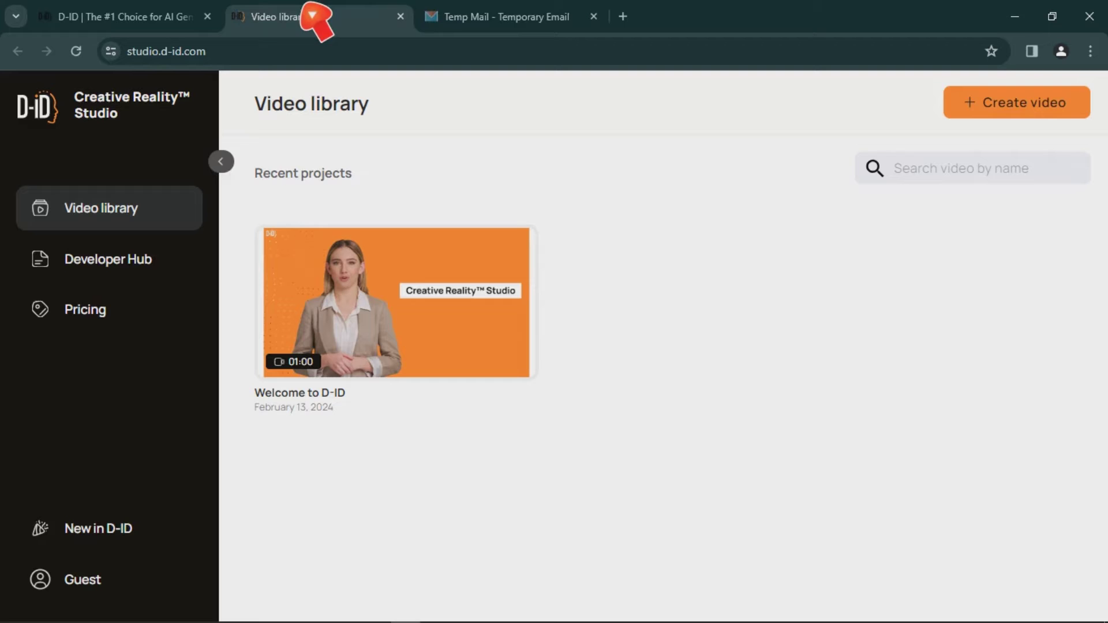
- Reach the D-ID sign-up page from the guest account options
left_click(1041, 109)
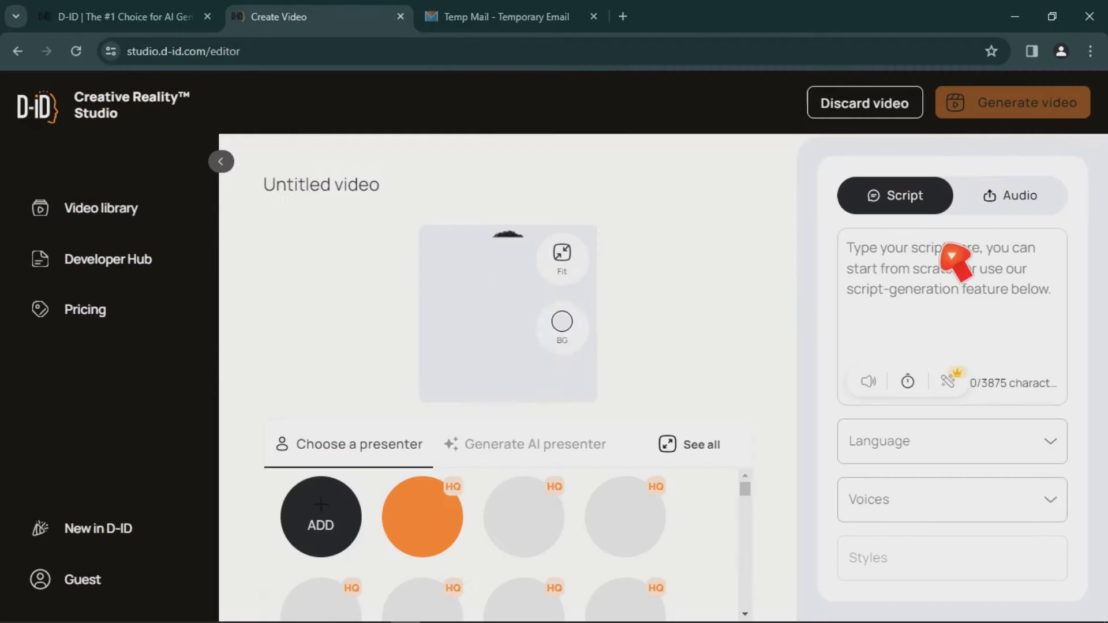
left_click(108, 598)
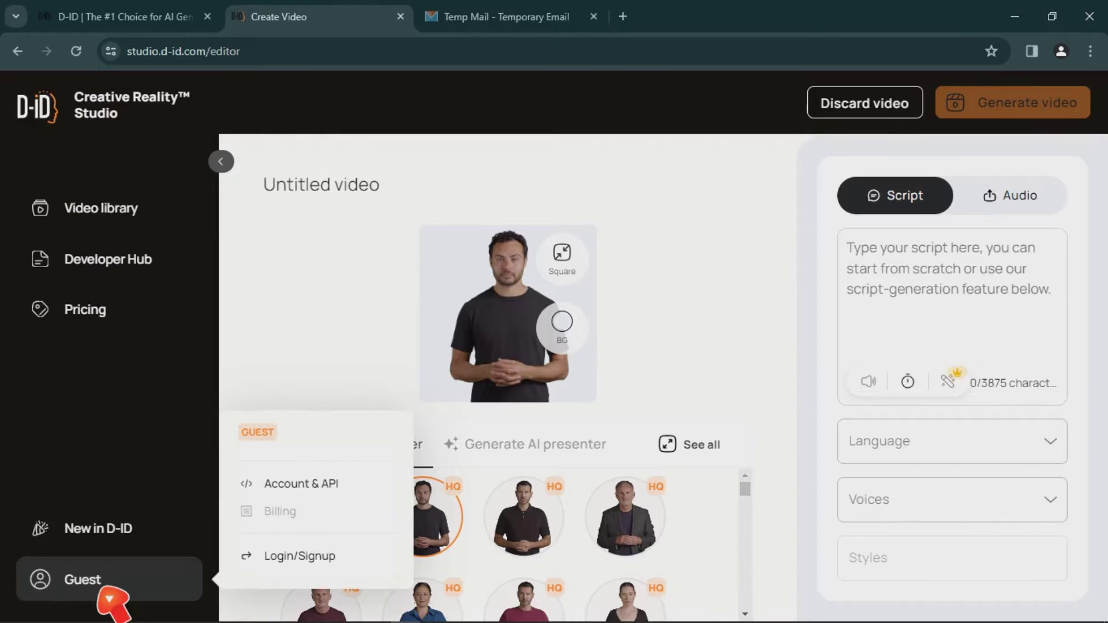
left_click(300, 557)
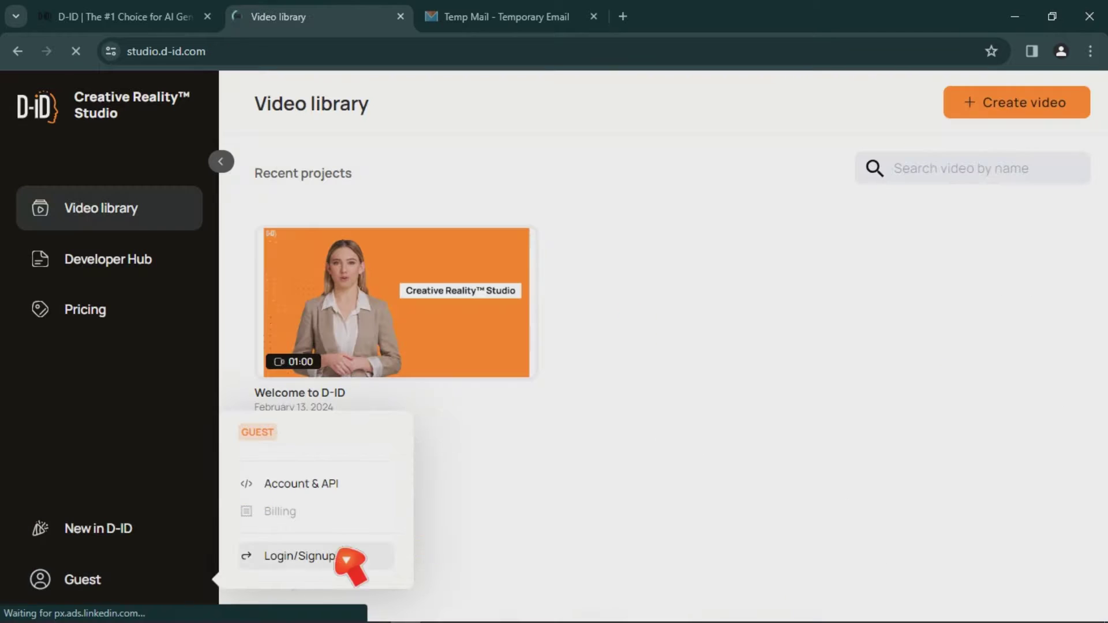
left_click(317, 568)
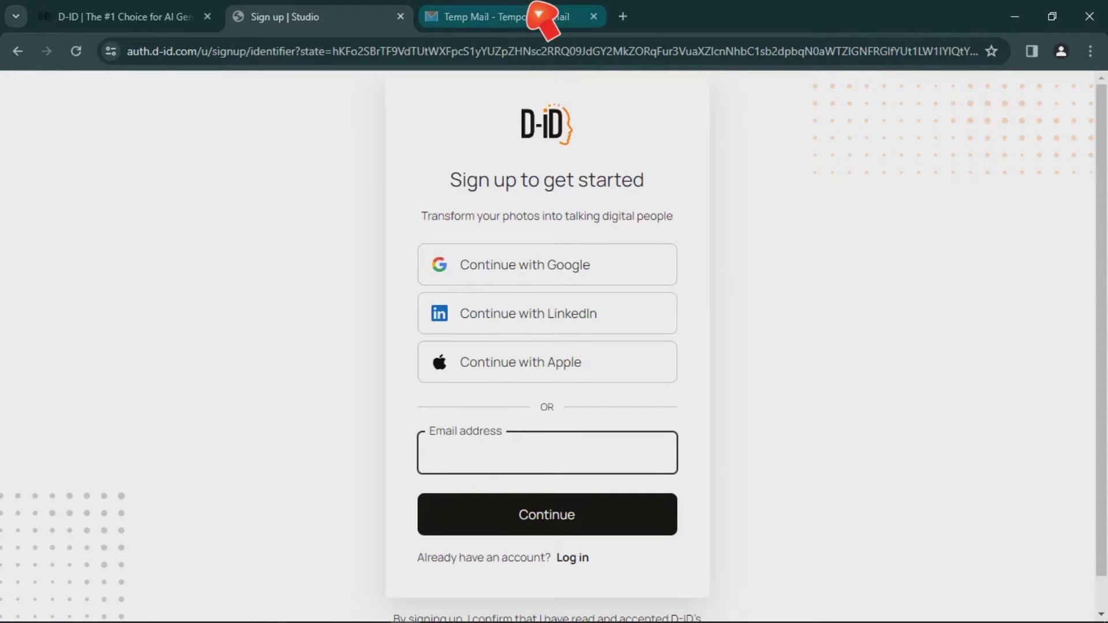
- Dismiss Tempail's ad, copy the temporary address again, and return to the sign-up page
left_click(537, 16)
left_click(593, 413)
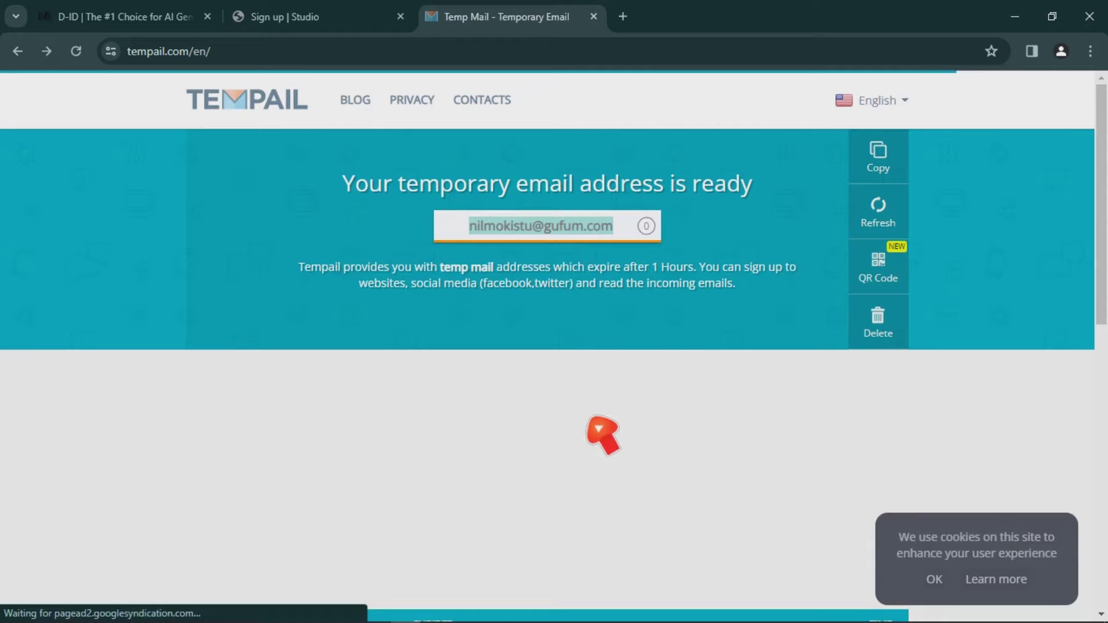
left_click(563, 225)
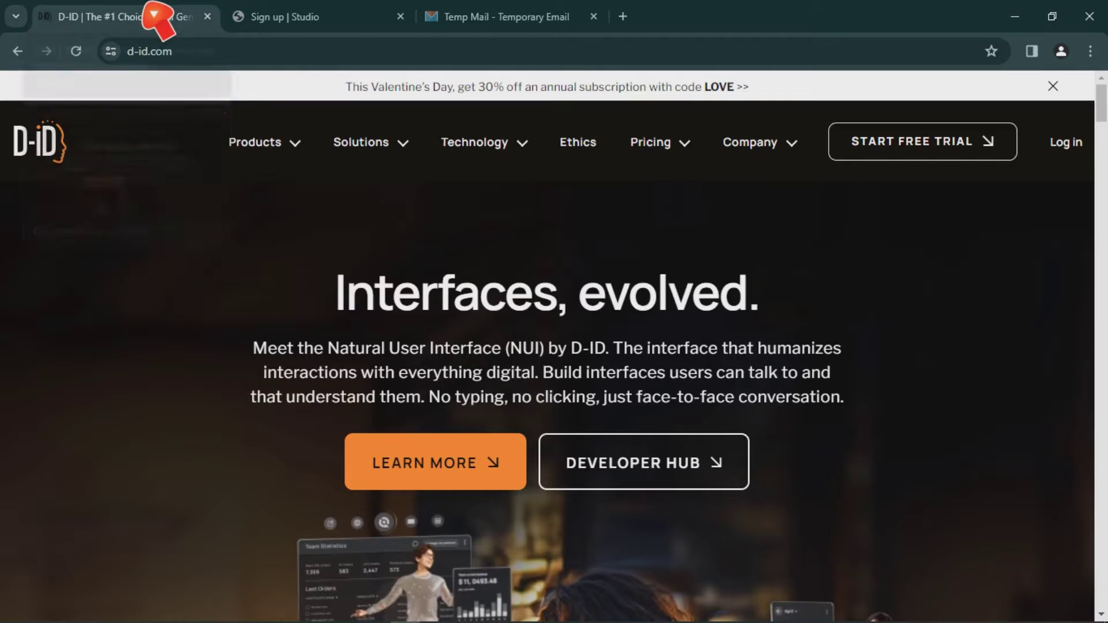
left_click(153, 17)
mouse_move(482, 142)
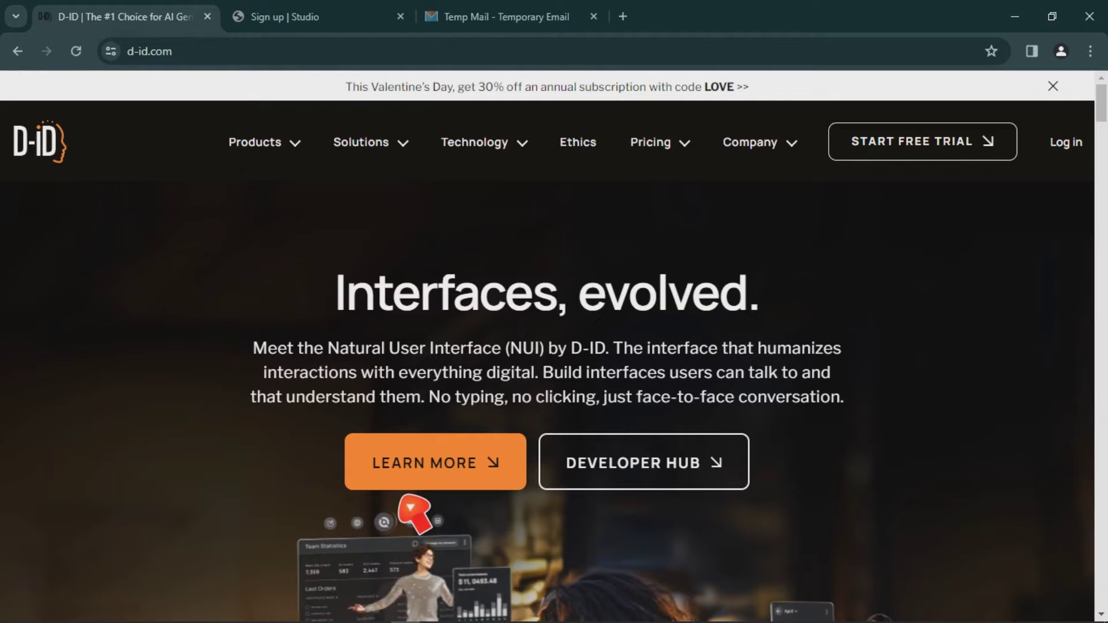
left_click(277, 17)
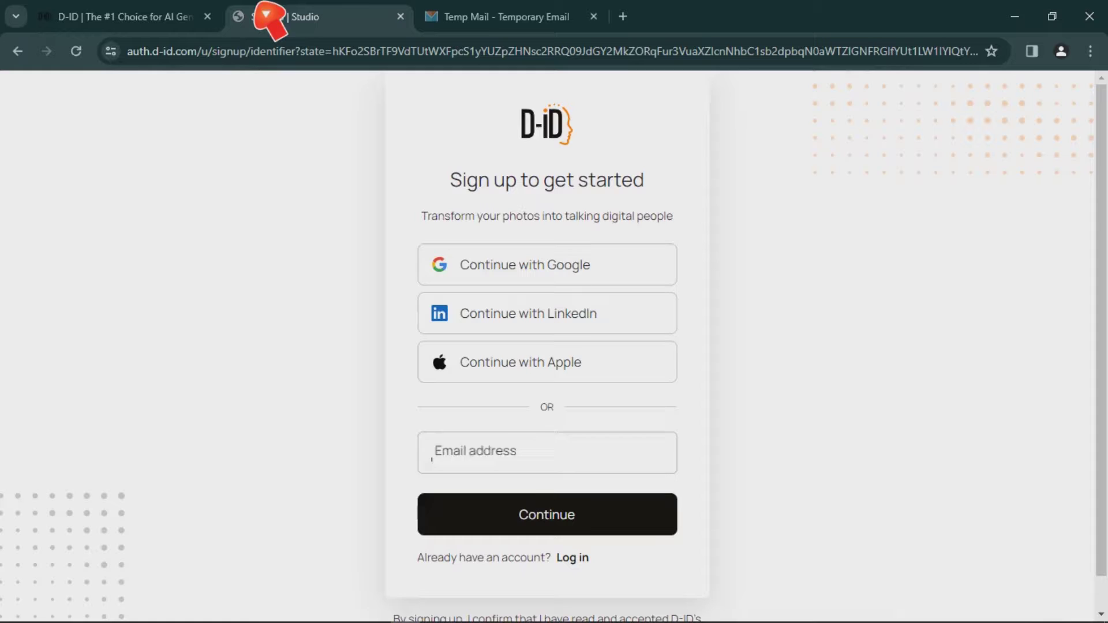
- Sign up with the pasted temporary email and a valid password
right_click(470, 461)
left_click(495, 266)
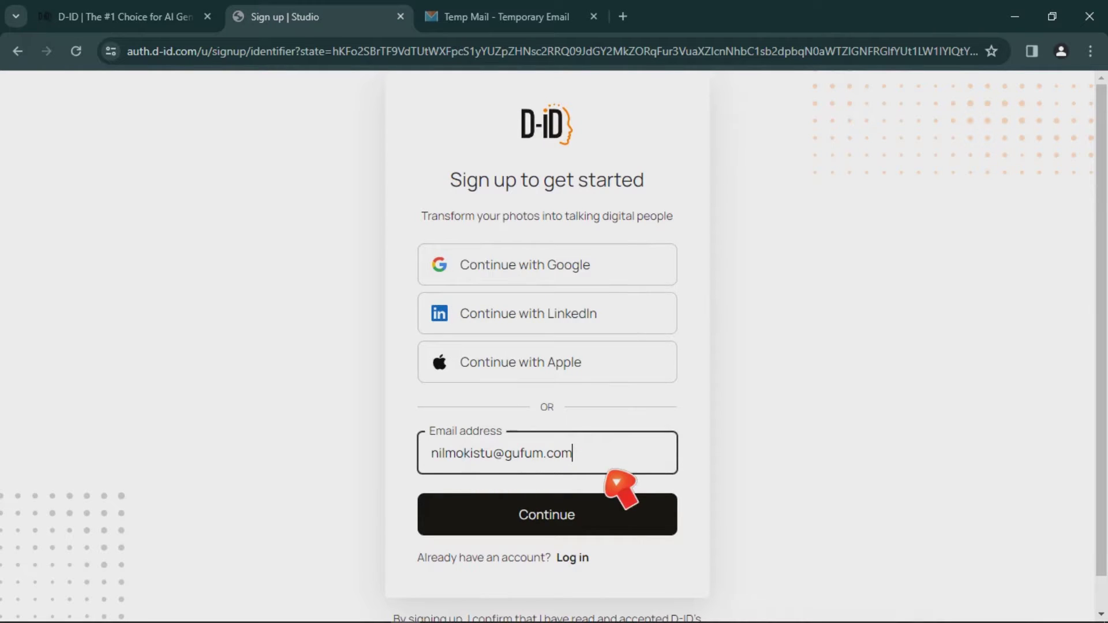
left_click(573, 526)
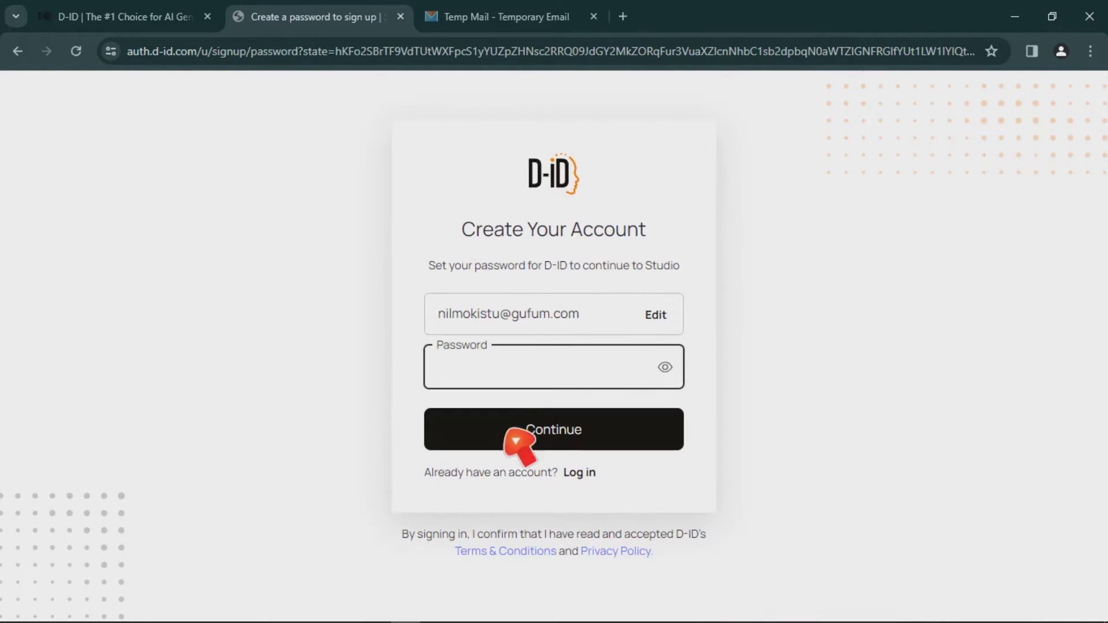
type("A")
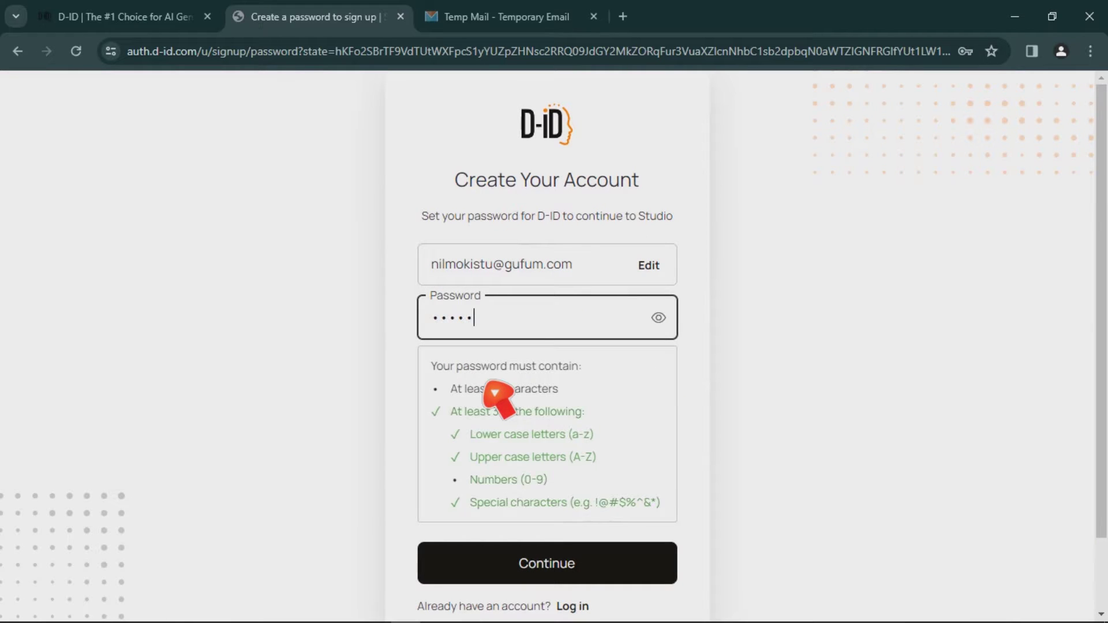
left_click(549, 563)
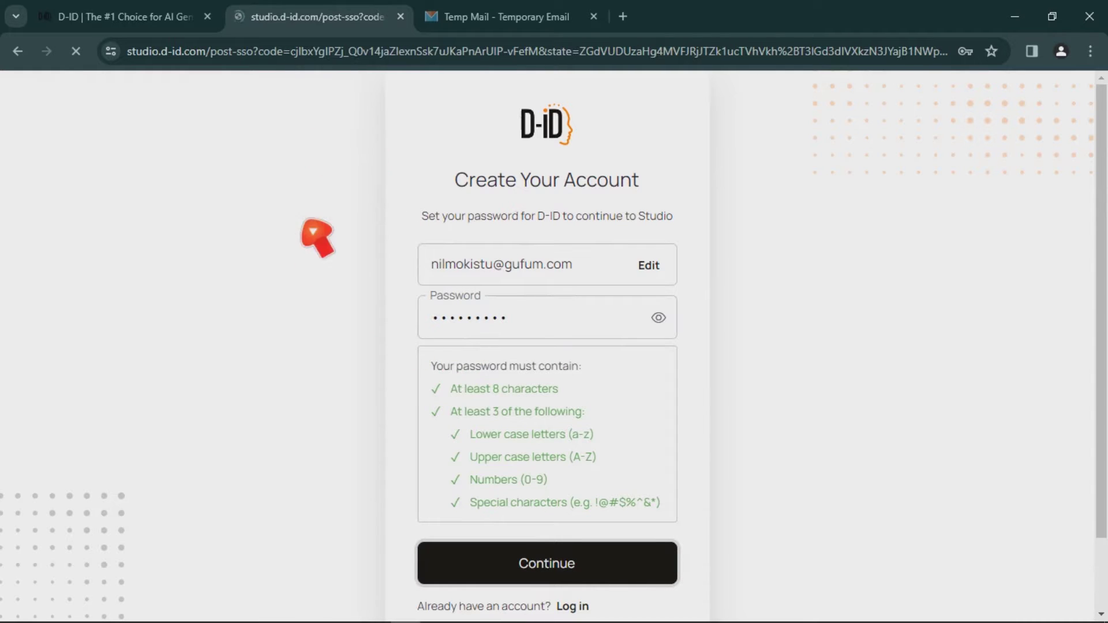
left_click(537, 16)
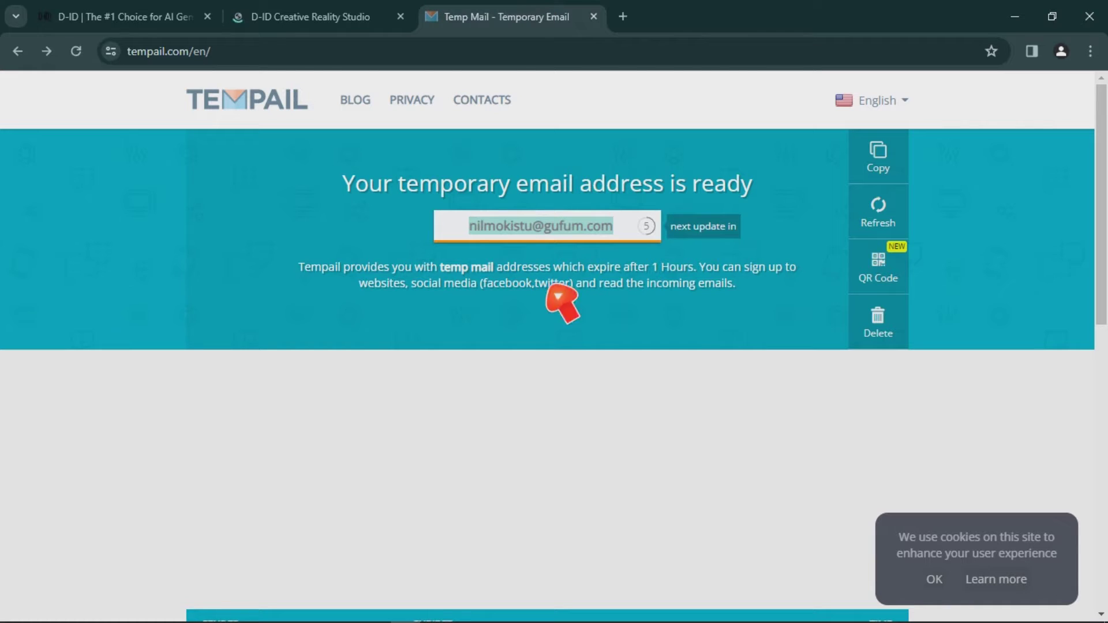
- Open D-ID's 'Verify your email' message in the Tempail inbox
scroll(1105, 265, "down", 6)
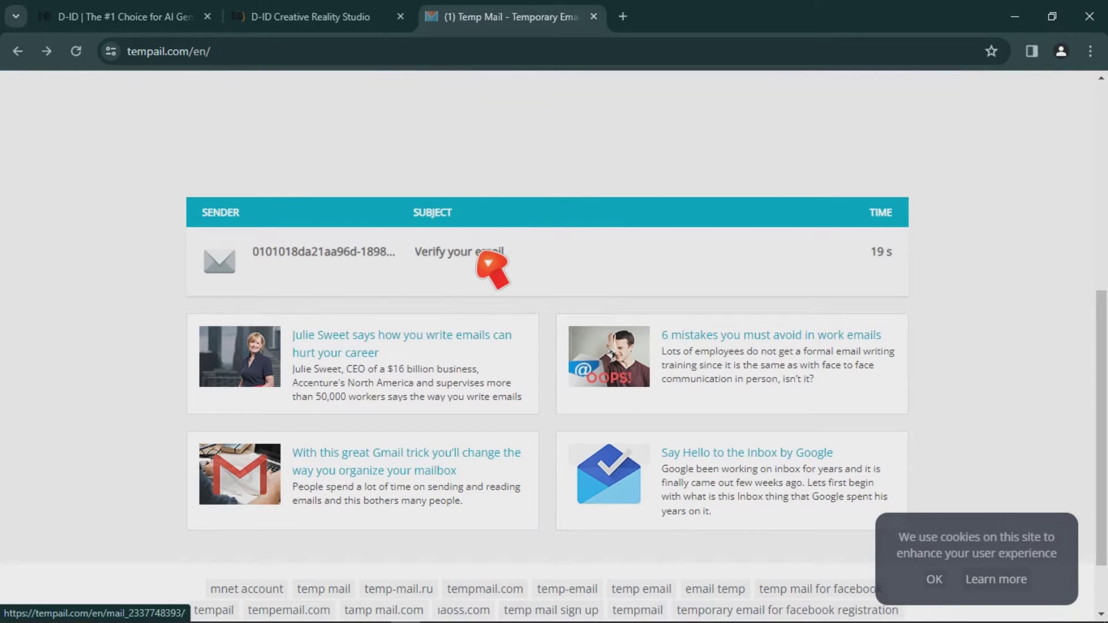
left_click(488, 264)
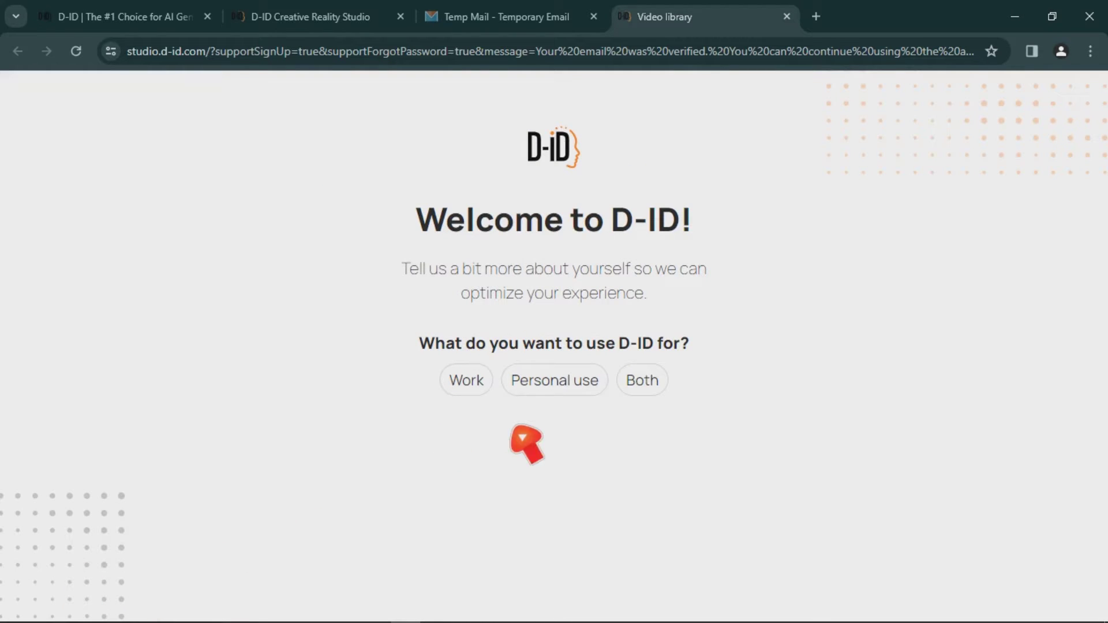
- Answer the welcome questions with Personal use and Customer service or support
left_click(592, 386)
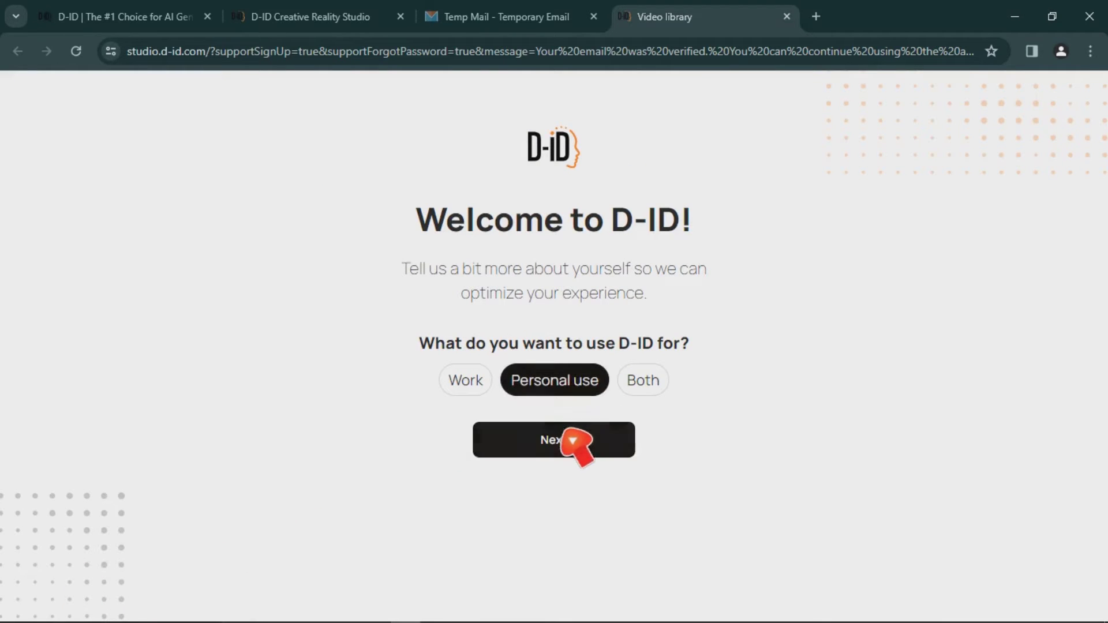
left_click(568, 443)
left_click(557, 306)
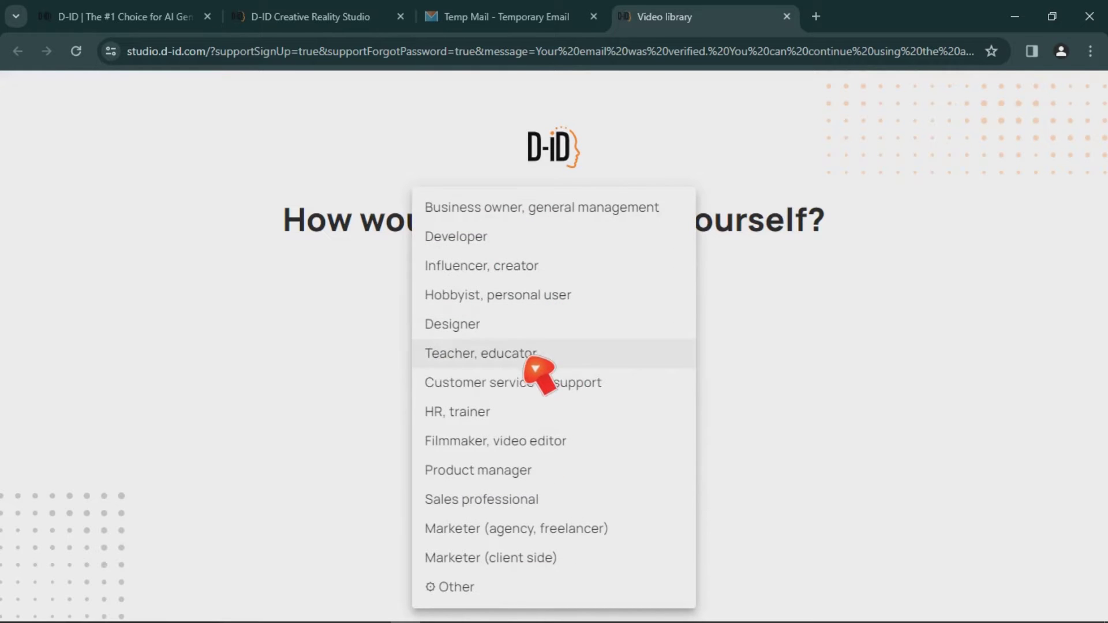
left_click(530, 384)
left_click(545, 361)
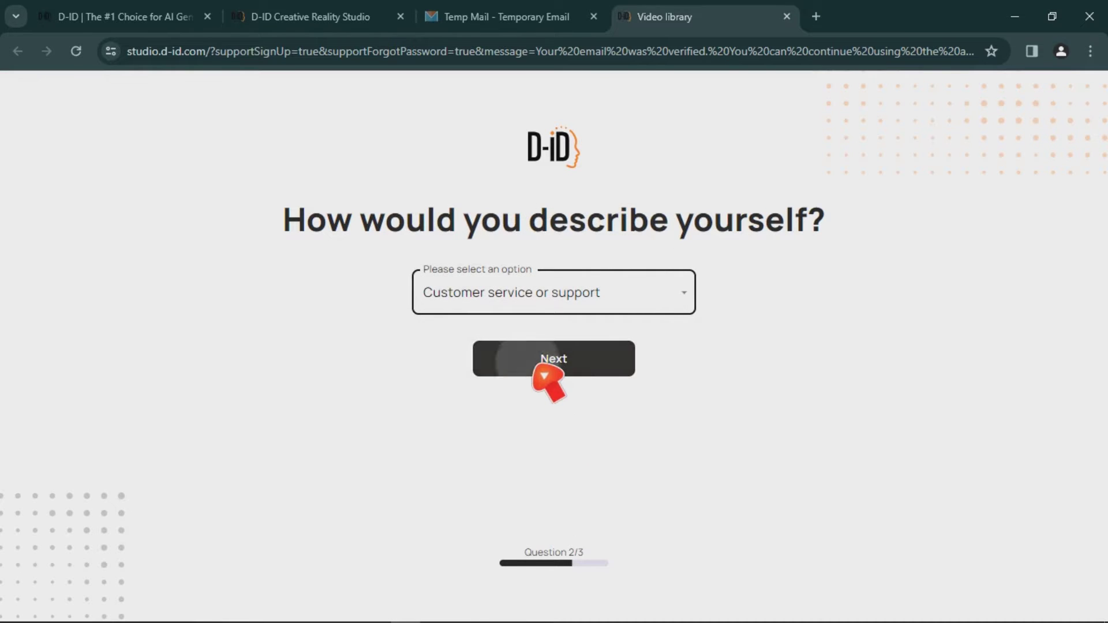
- Choose Professional video production, start a new video, and minimize Chrome
left_click(570, 313)
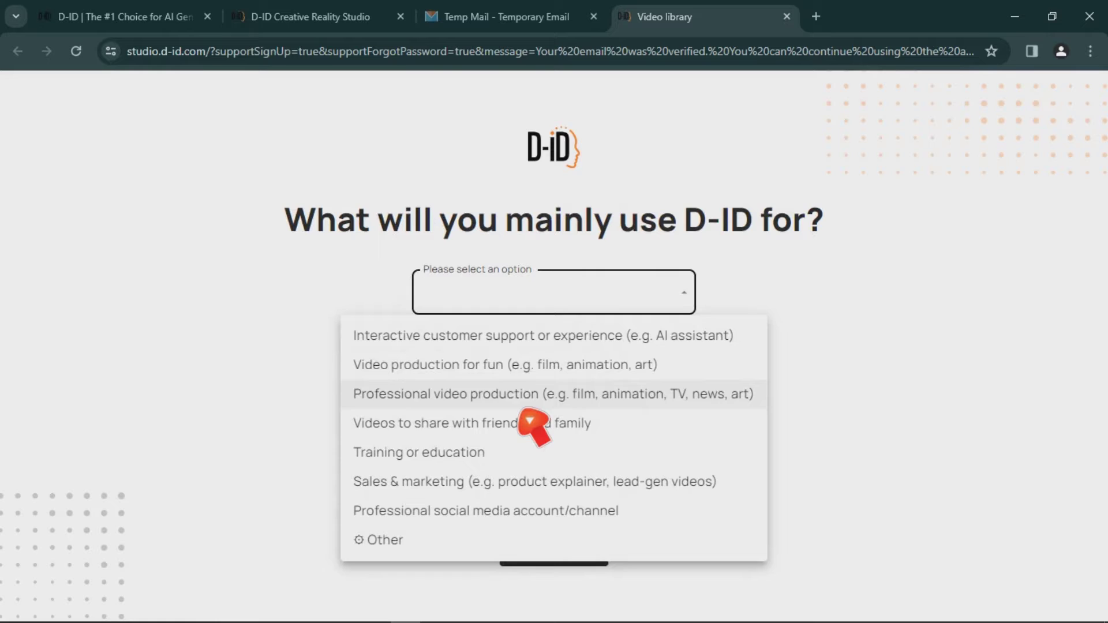
left_click(530, 392)
left_click(588, 374)
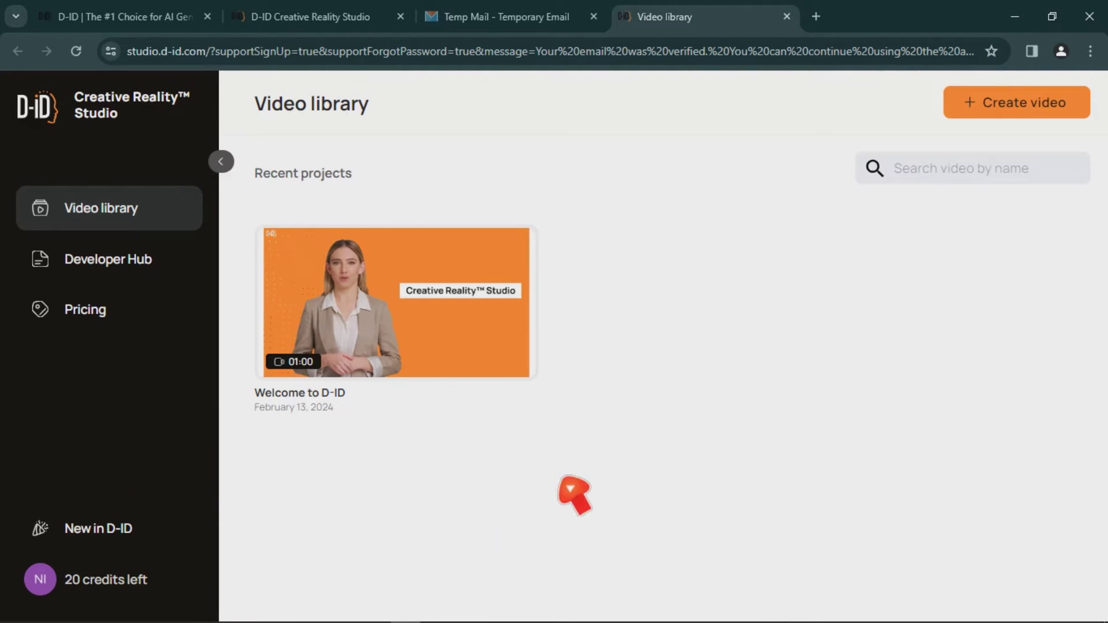
left_click(994, 105)
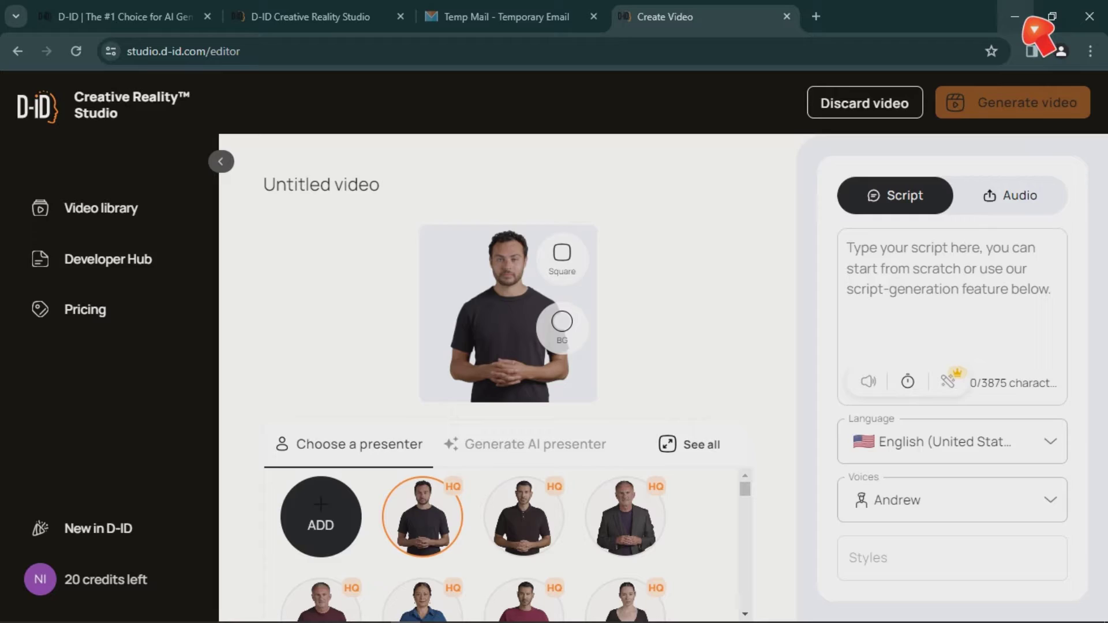
left_click(1014, 16)
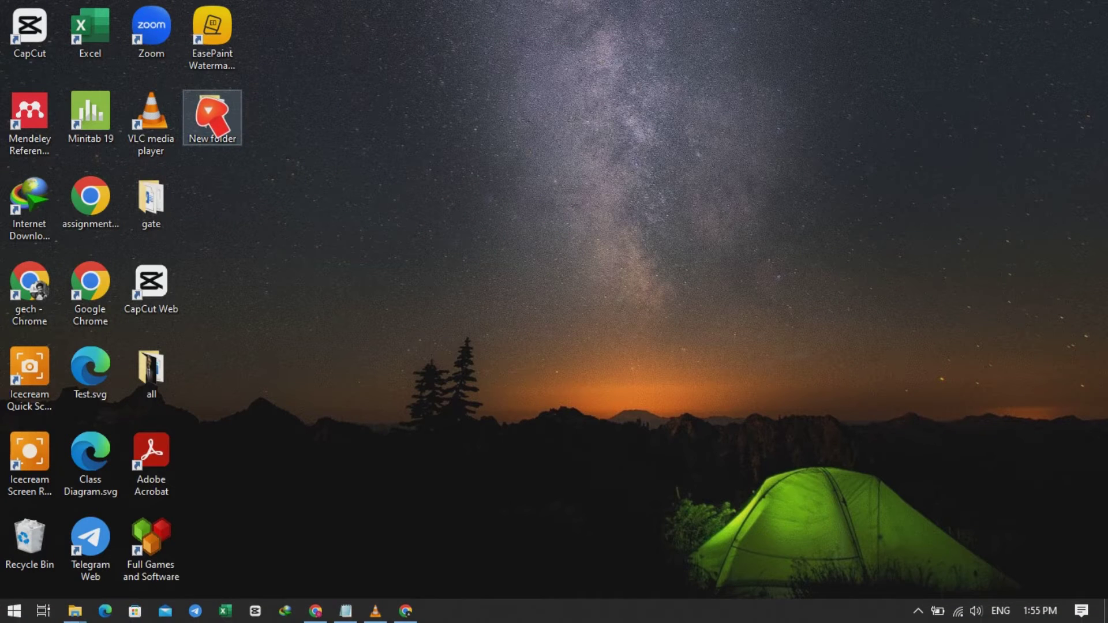
- Open New folder, view the Leonardo portrait in Photos, then close Photos
double_click(209, 113)
left_click(577, 268)
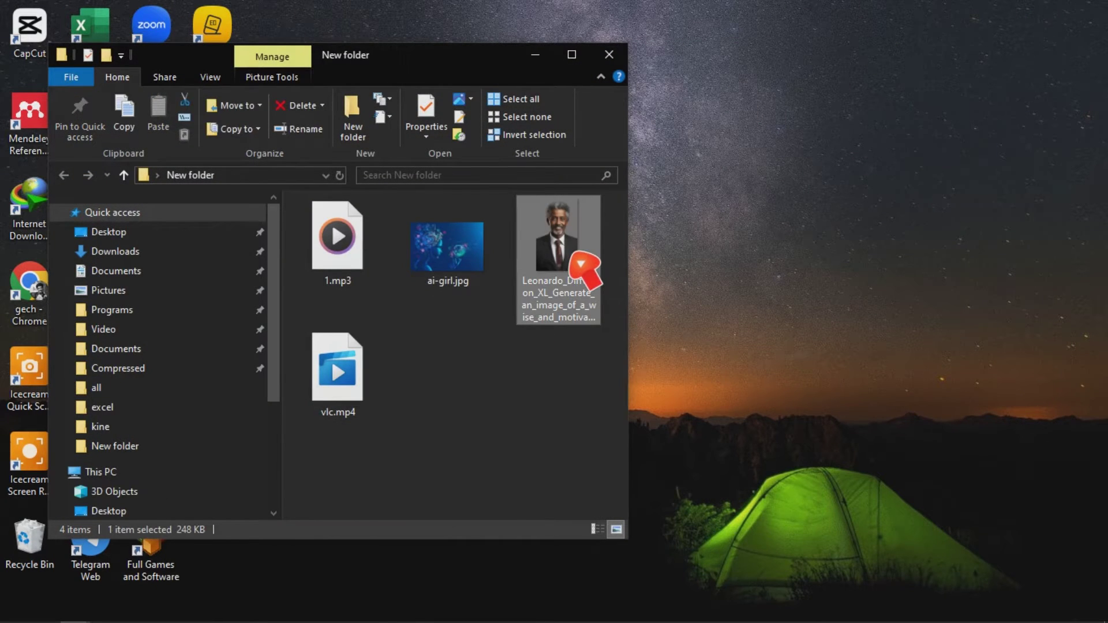
double_click(577, 265)
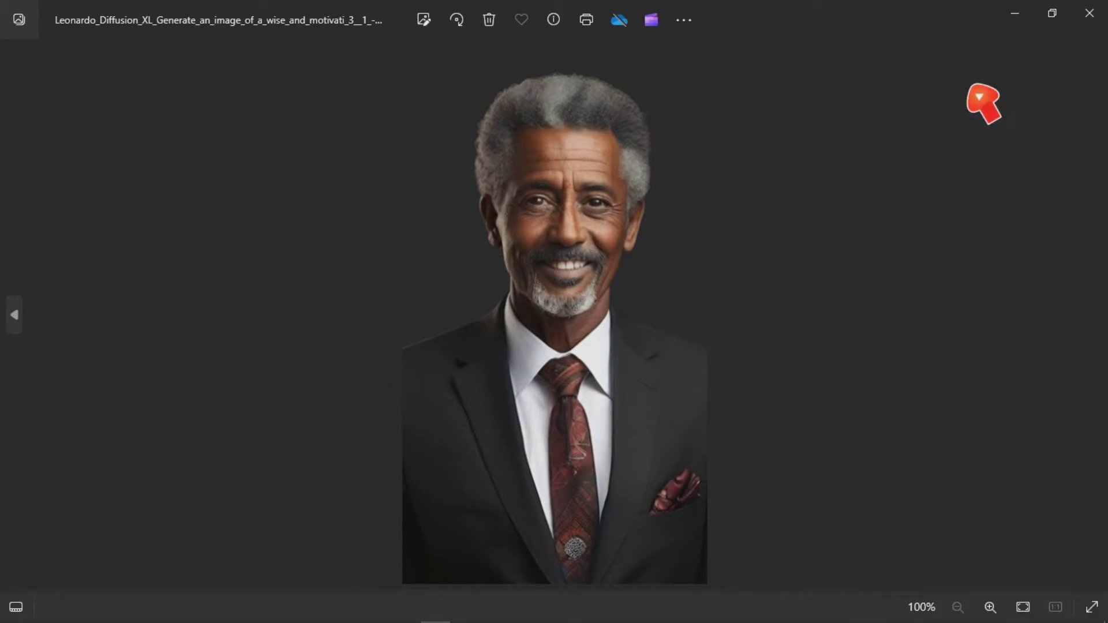
left_click(1103, 17)
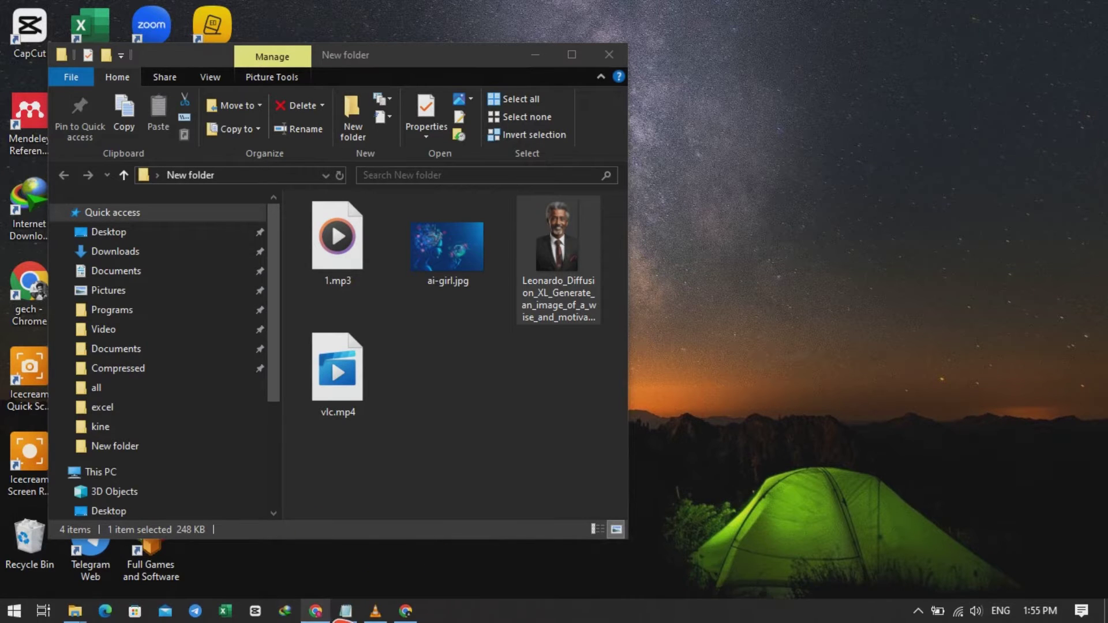
- Search Canva templates for 'youtube shorts videos' and scroll through the results
left_click(328, 614)
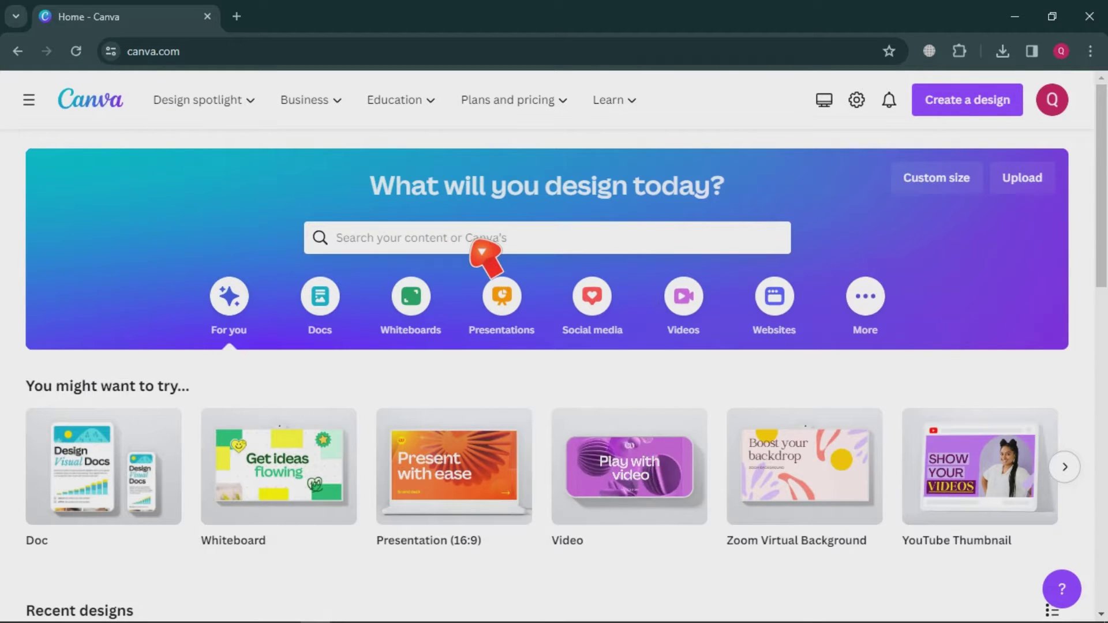
left_click(477, 245)
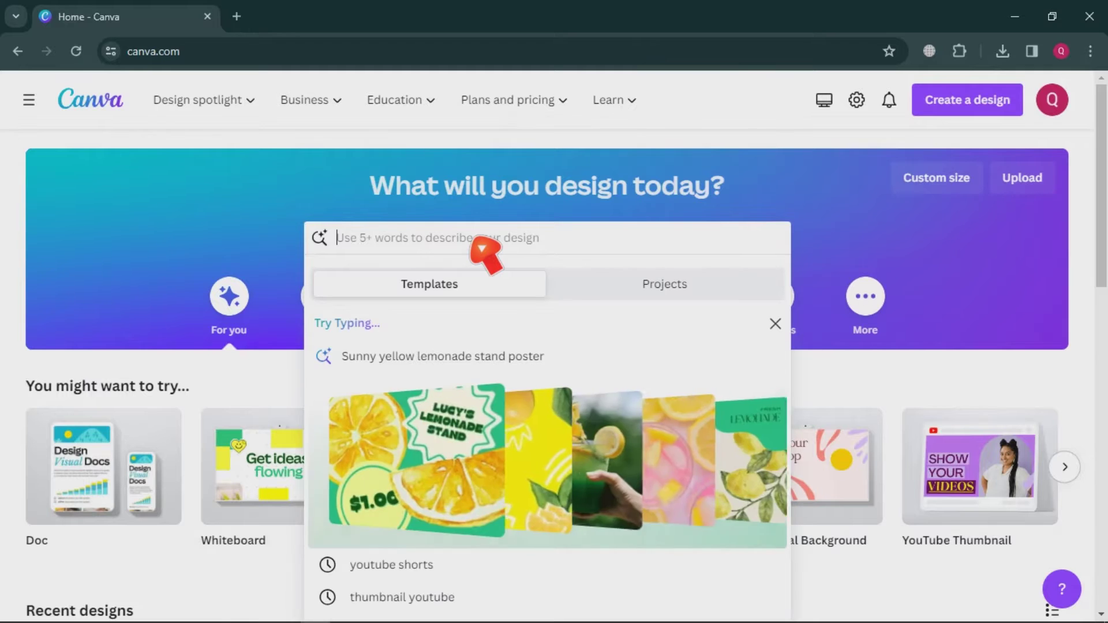
type("youtu")
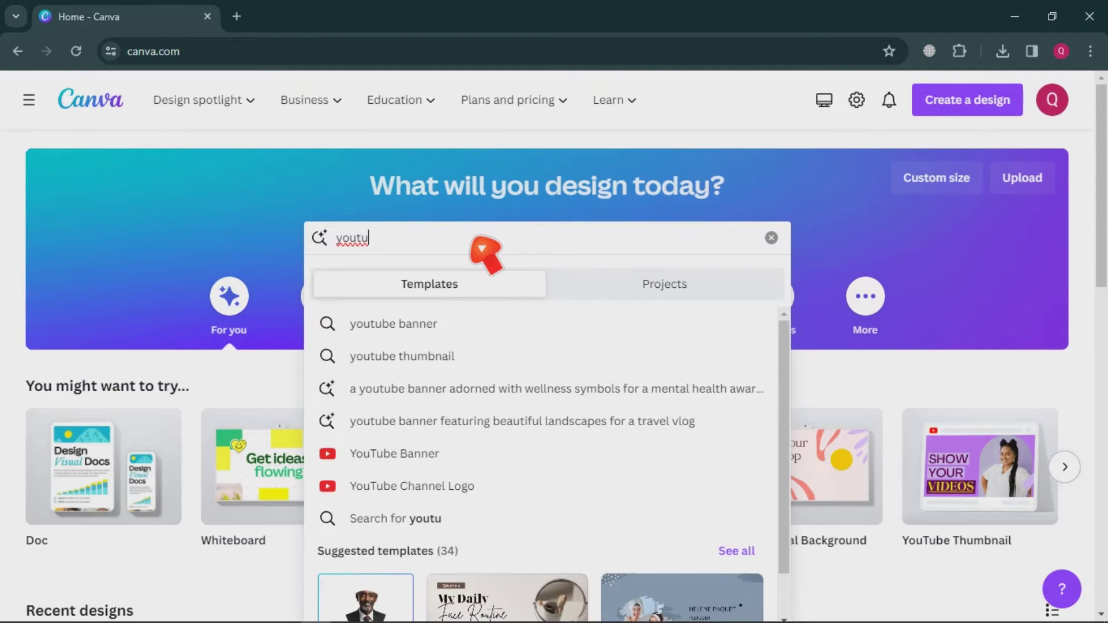
type("be s")
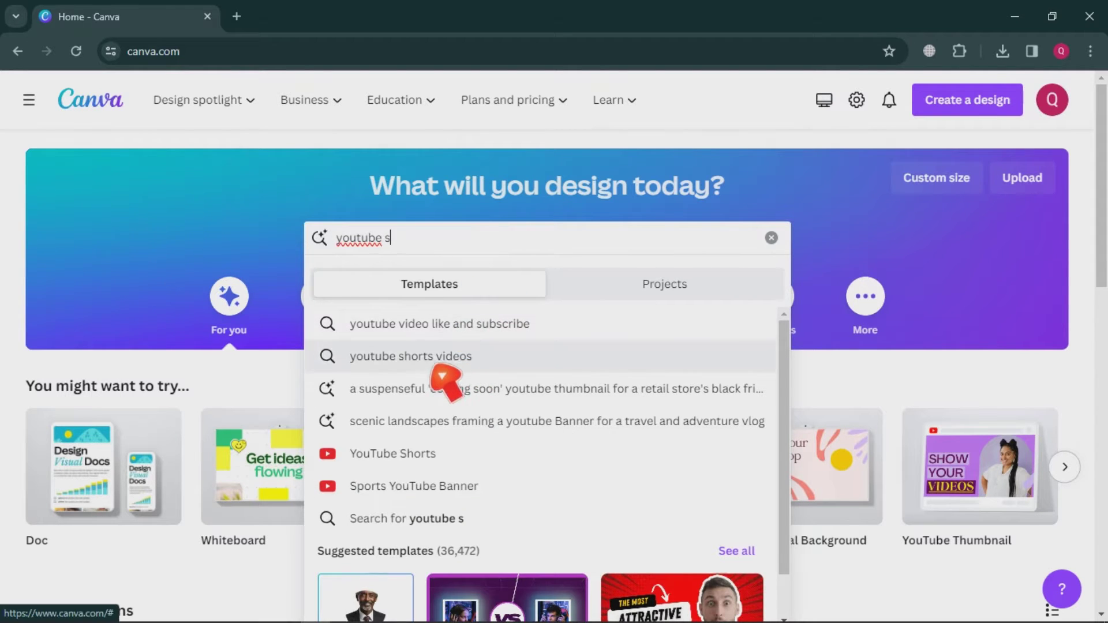
left_click(426, 369)
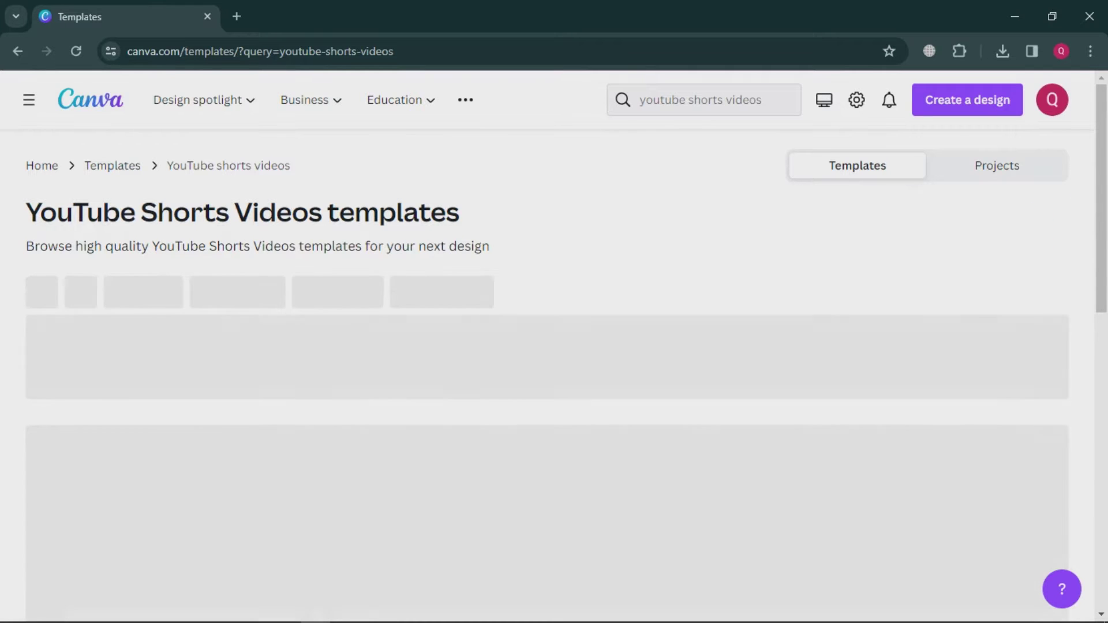
scroll(1105, 208, "down", 1)
scroll(1105, 213, "down", 1)
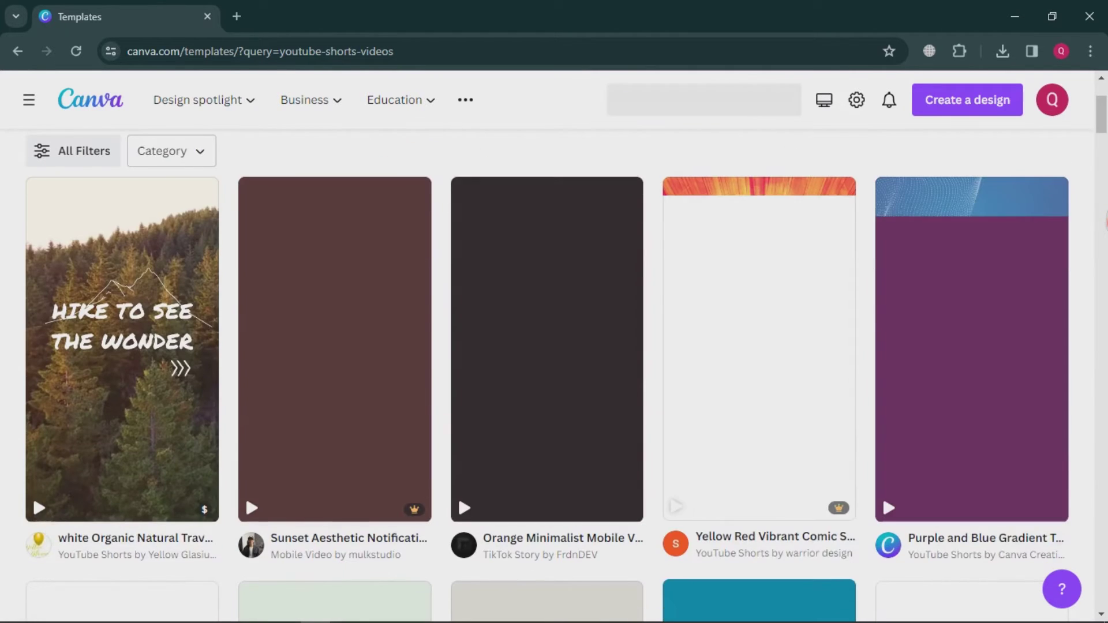
scroll(1105, 219, "down", 1)
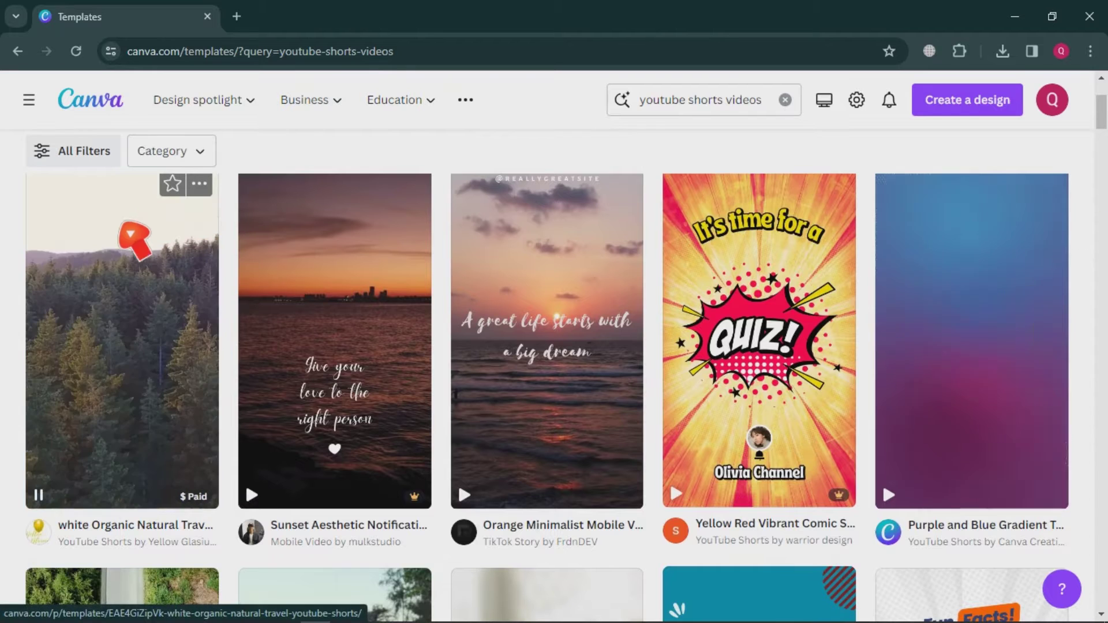
- Open the forest hiking travel template and delete its clip pages and content
left_click(130, 230)
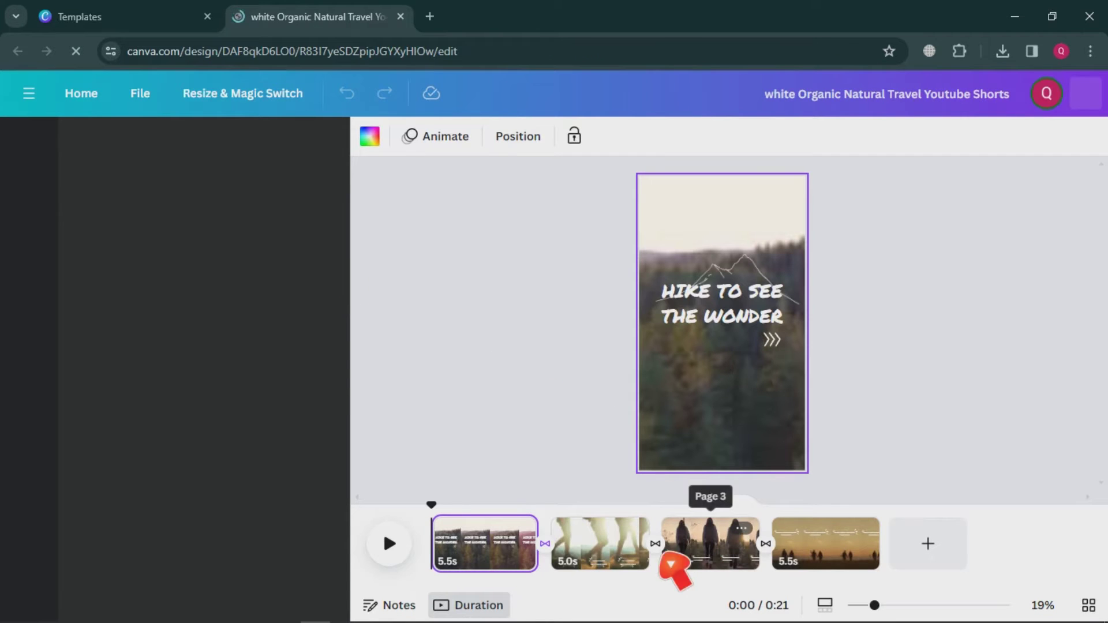
left_click_drag(627, 555, 603, 545)
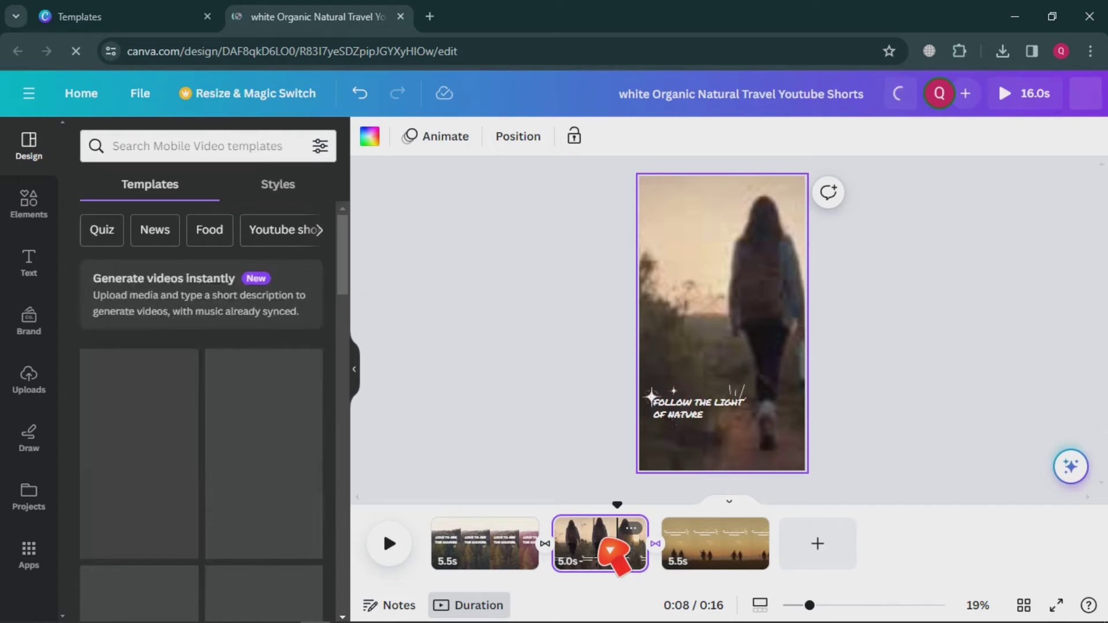
key("Delete")
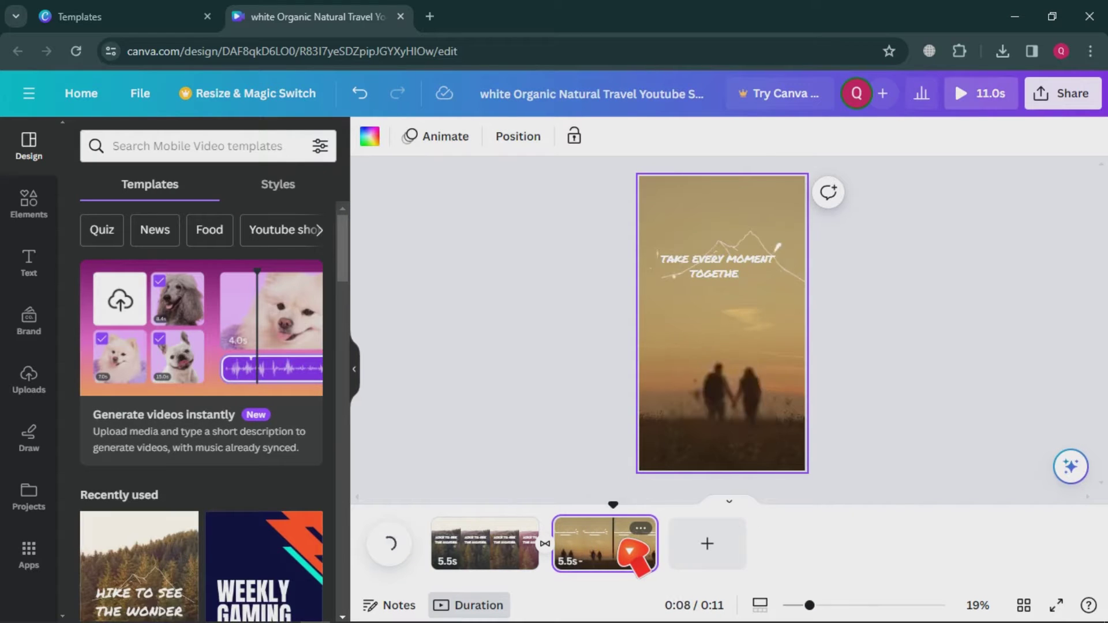
key("Delete")
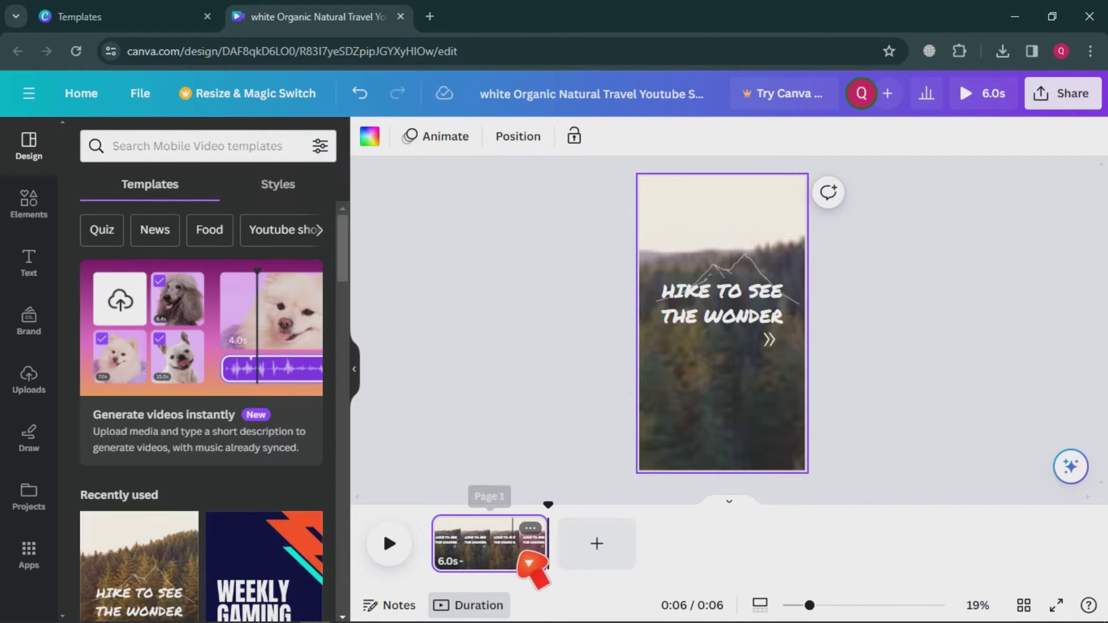
key("Delete")
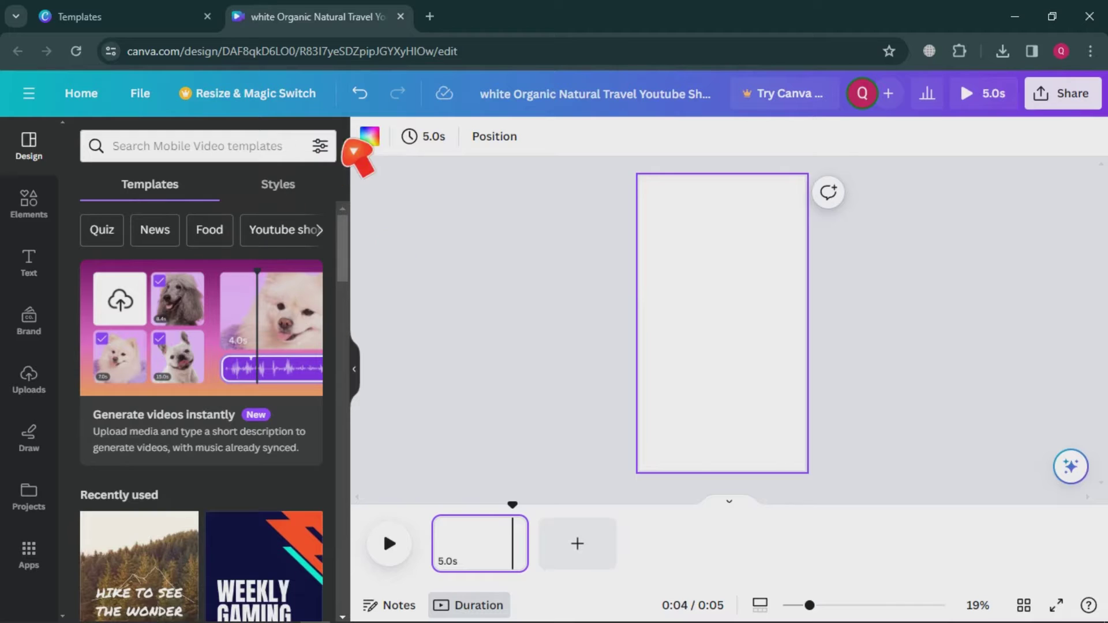
- Give the page a custom bright green background (#0CF12A)
left_click(374, 143)
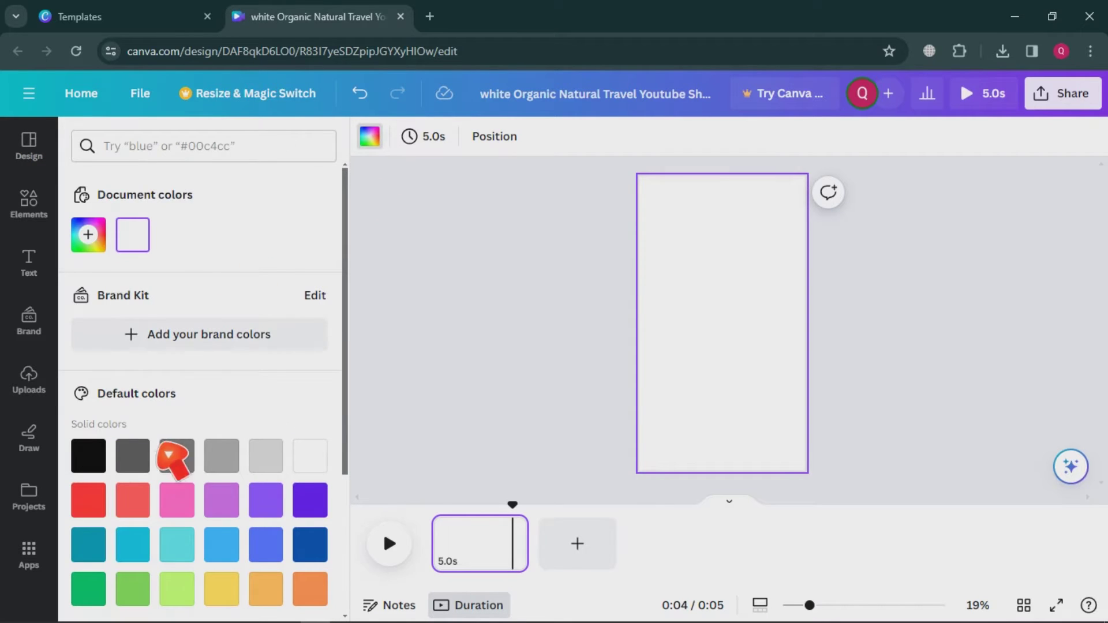
left_click(94, 247)
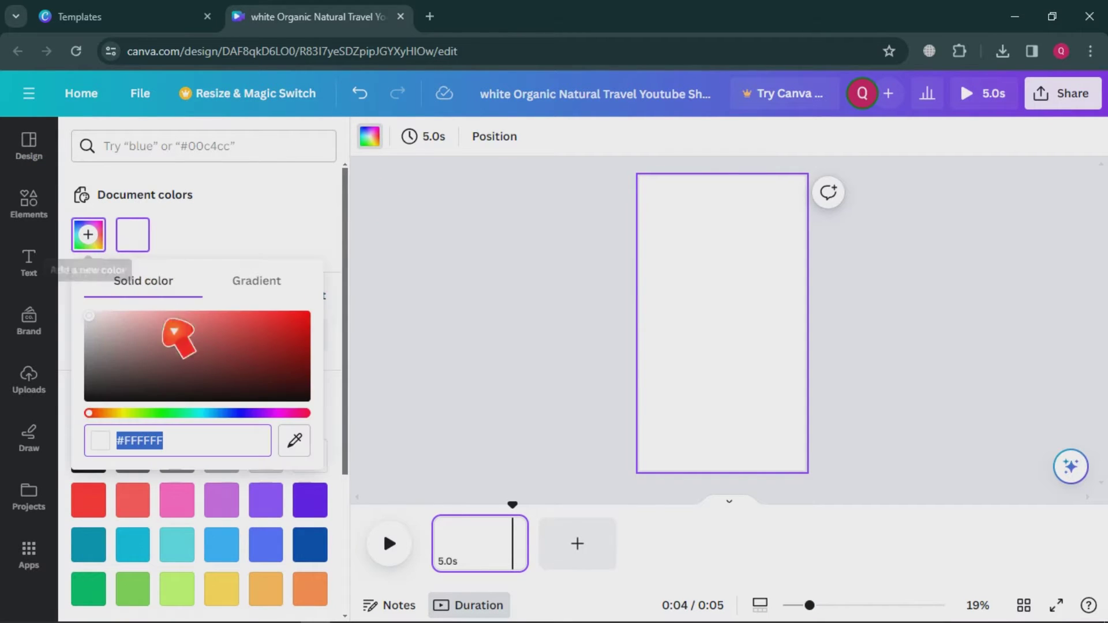
left_click(165, 413)
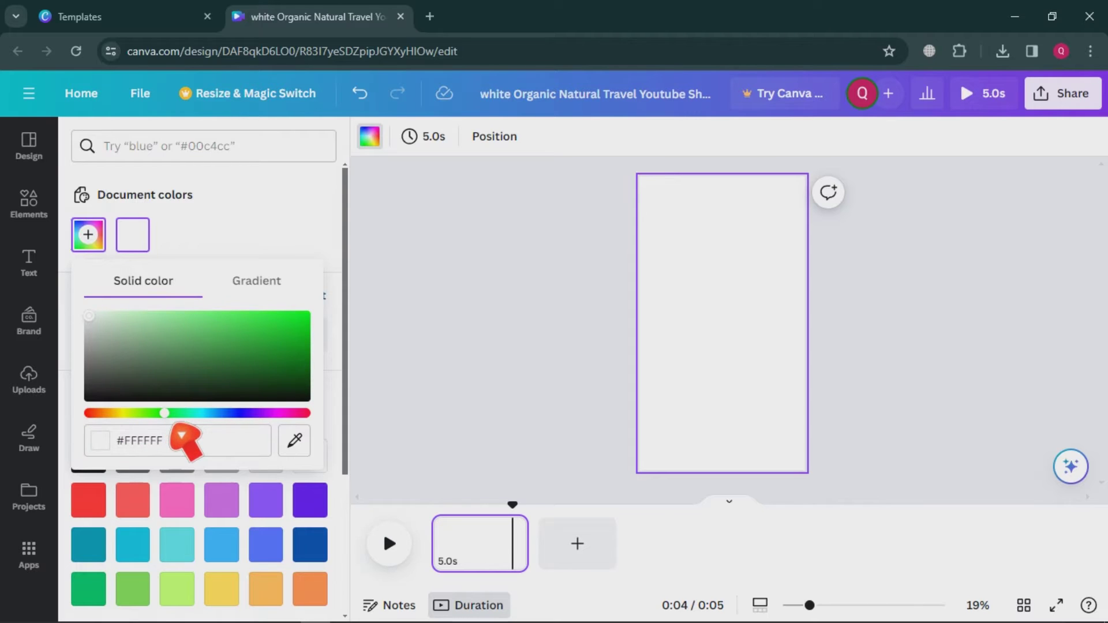
left_click(300, 316)
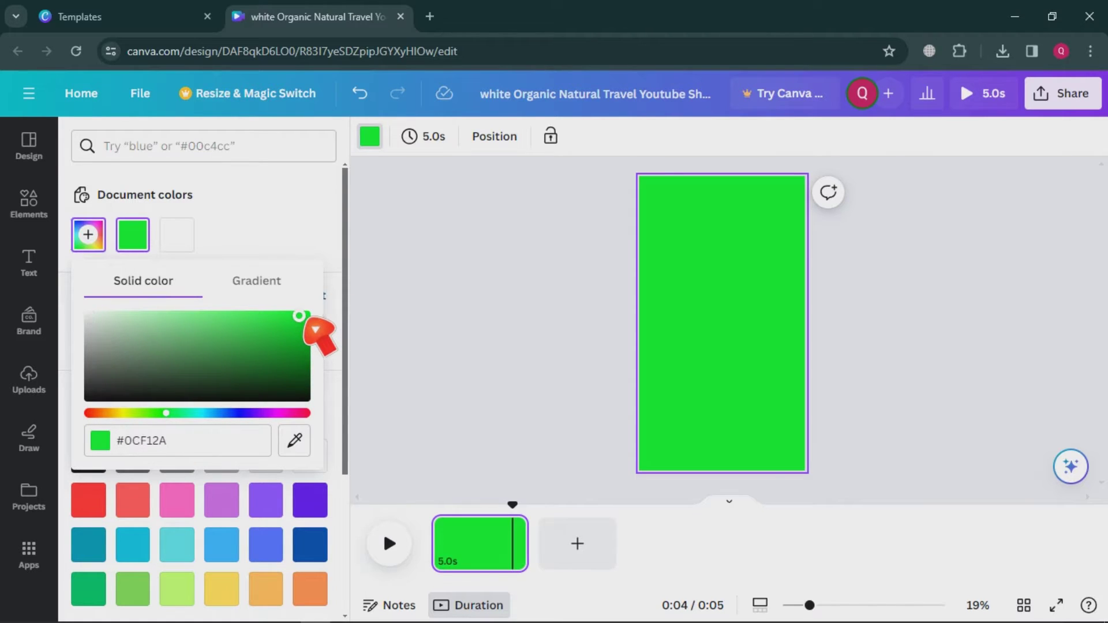
left_click_drag(305, 319, 329, 320)
left_click(900, 336)
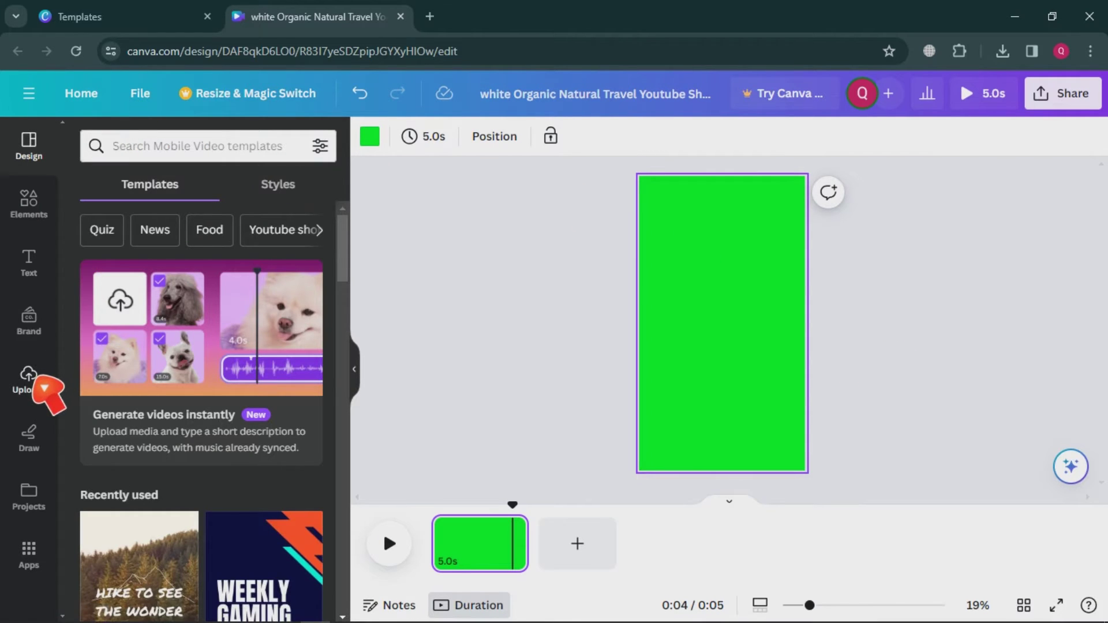
- Upload the Leonardo portrait of the man to Canva
left_click(42, 375)
left_click(225, 191)
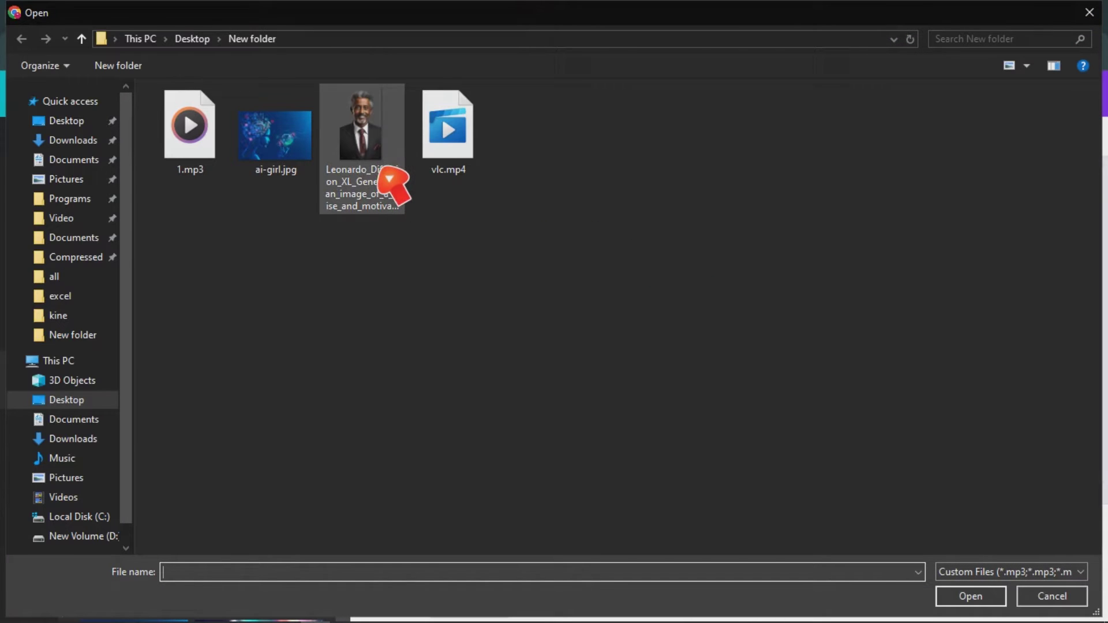
left_click(392, 184)
left_click(970, 597)
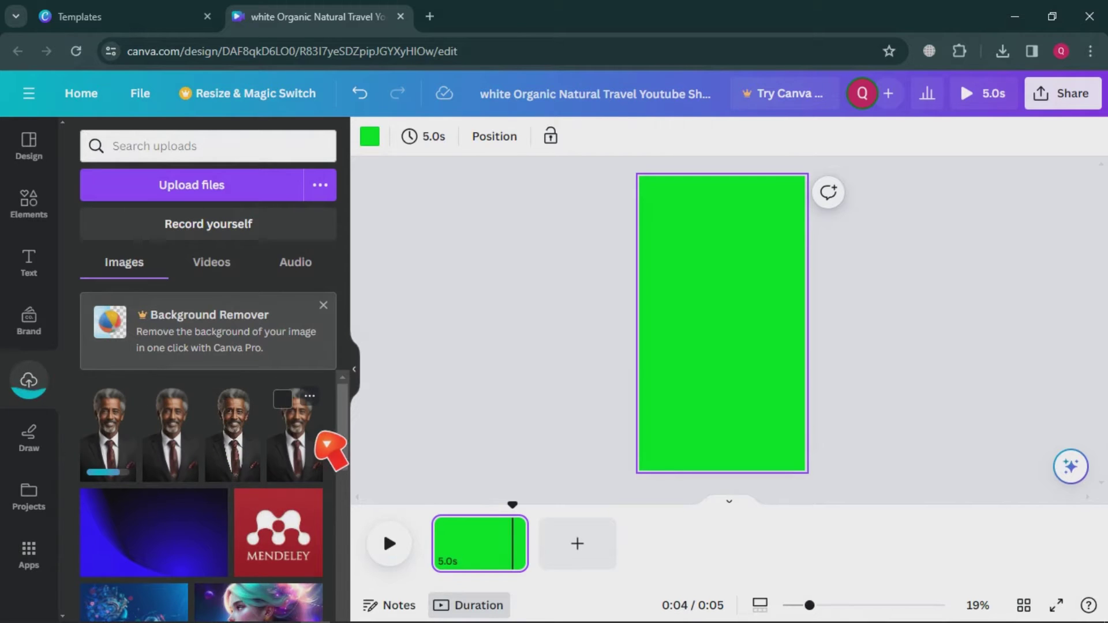
- Place the portrait on the green page and stretch it to fill it (about 1087×1920)
left_click_drag(304, 438, 713, 241)
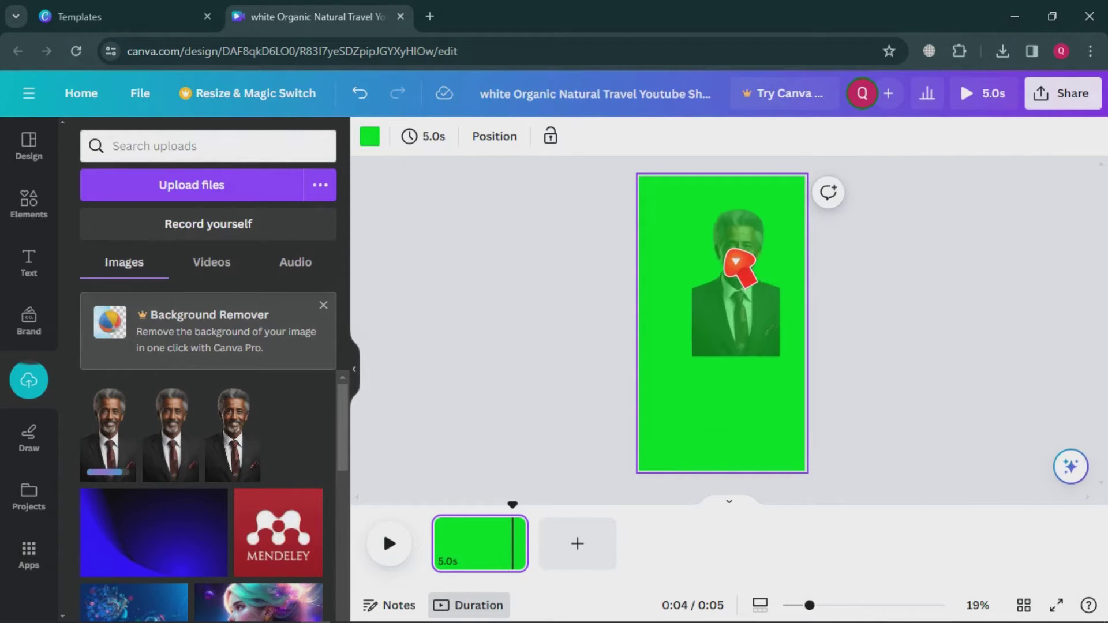
left_click_drag(690, 198, 655, 233)
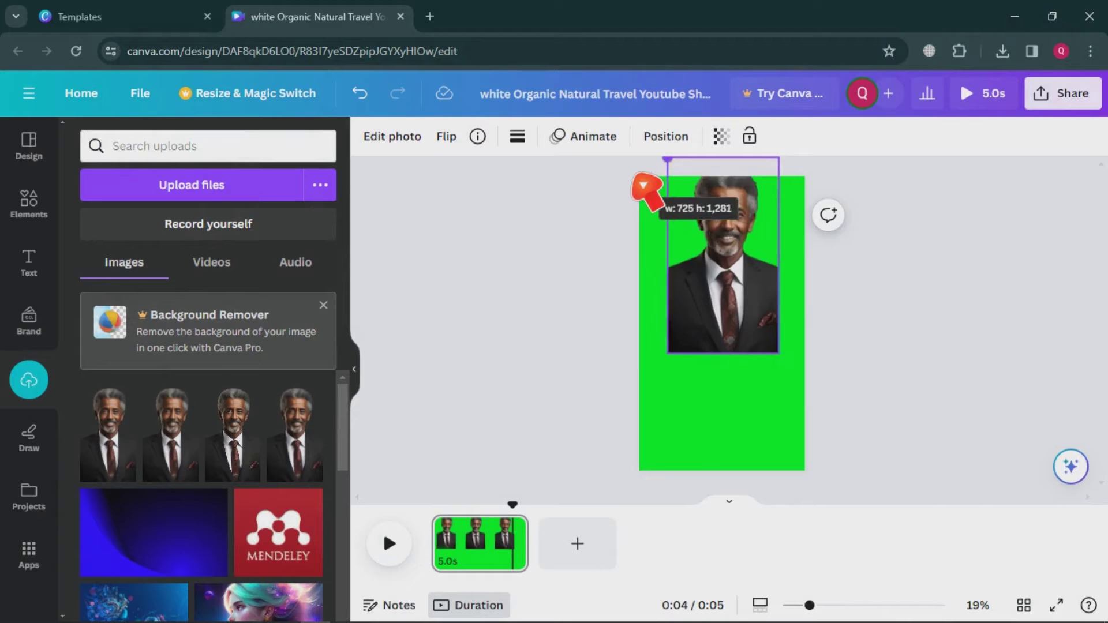
left_click_drag(732, 317, 712, 307)
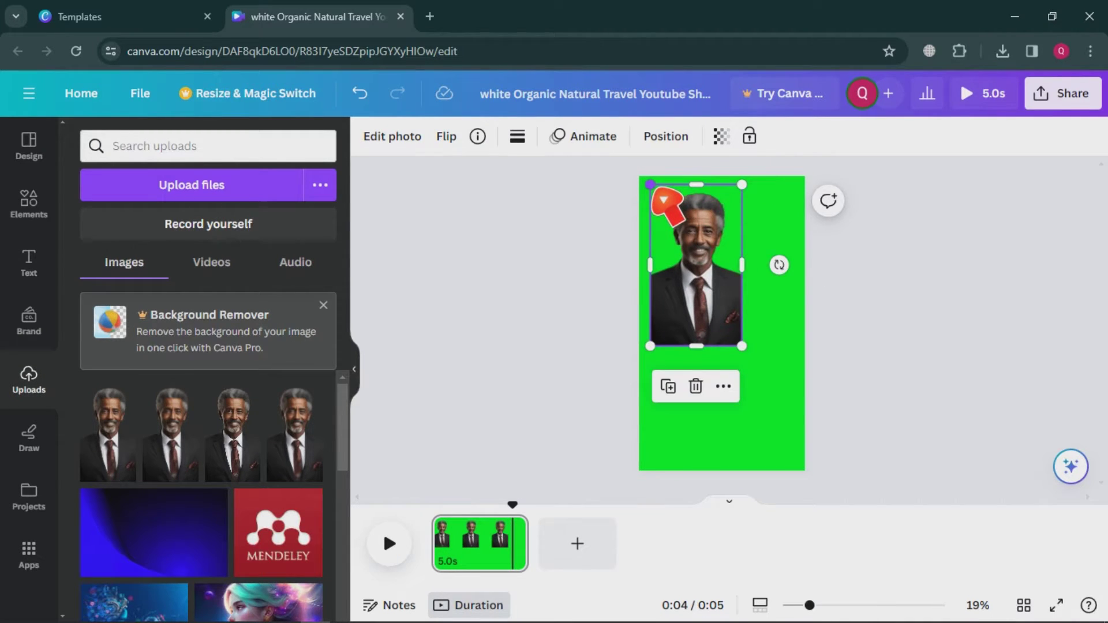
left_click_drag(654, 189, 657, 196)
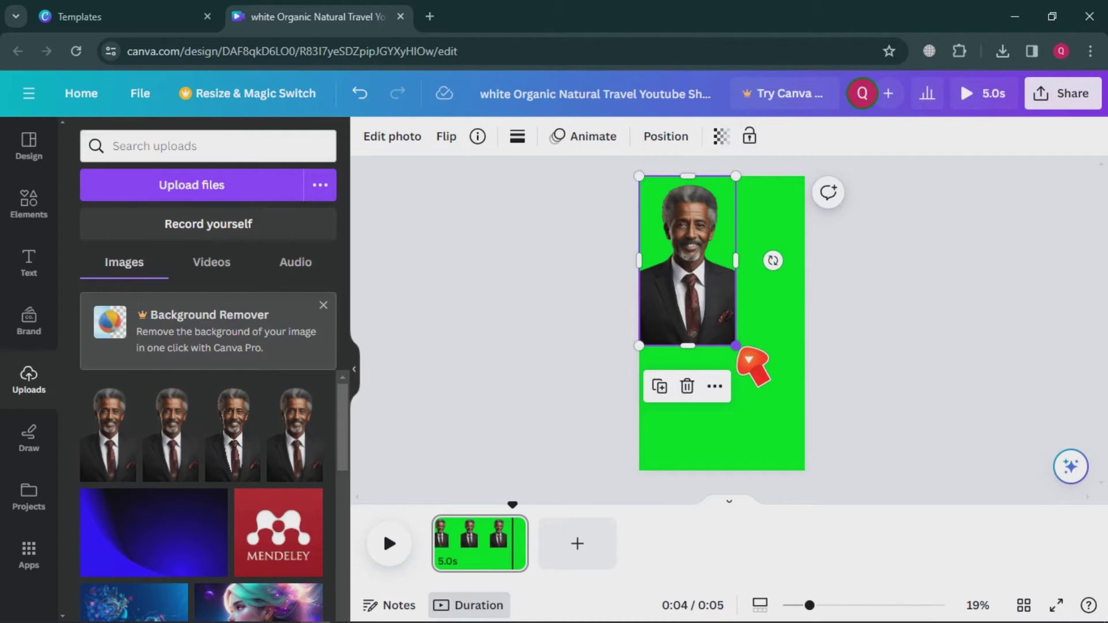
left_click_drag(738, 348, 786, 497)
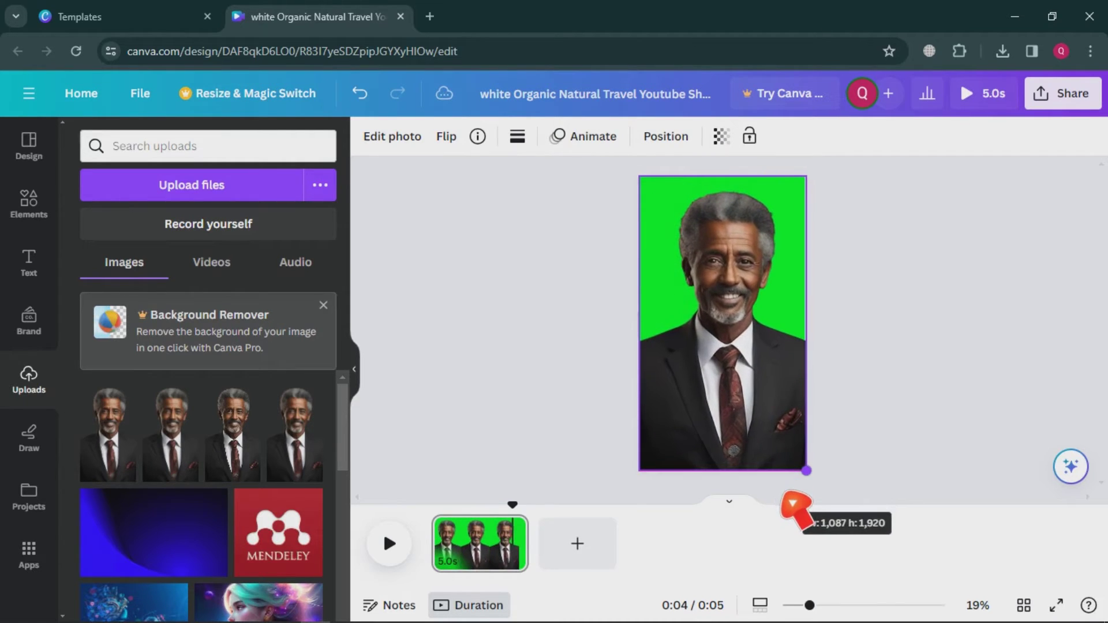
- Deselect the portrait and preview the design full screen
left_click(939, 341)
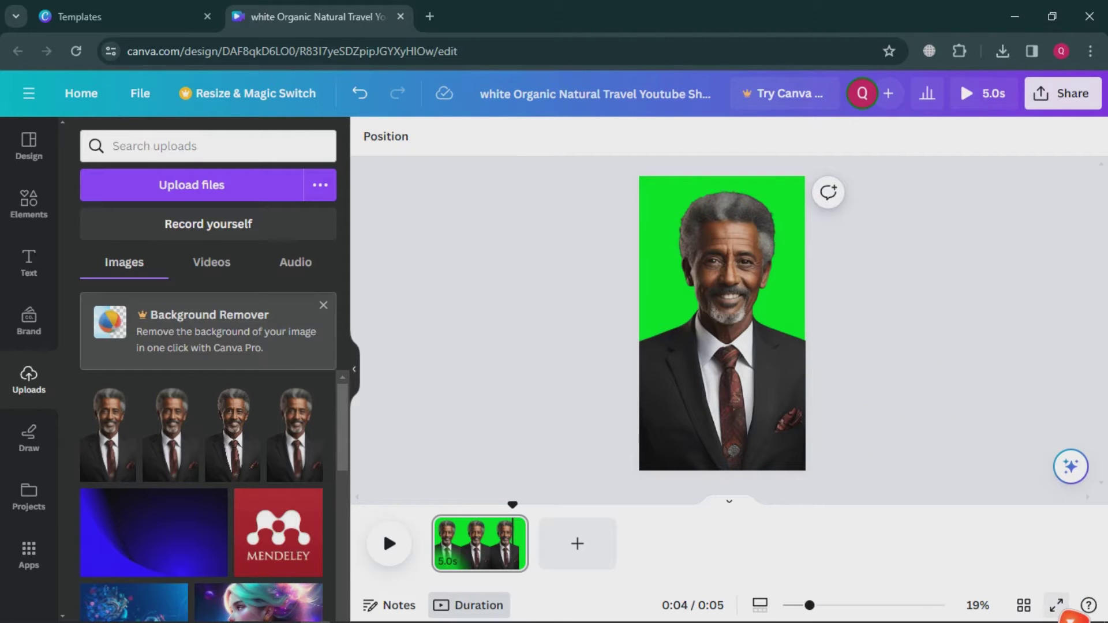
left_click(1062, 611)
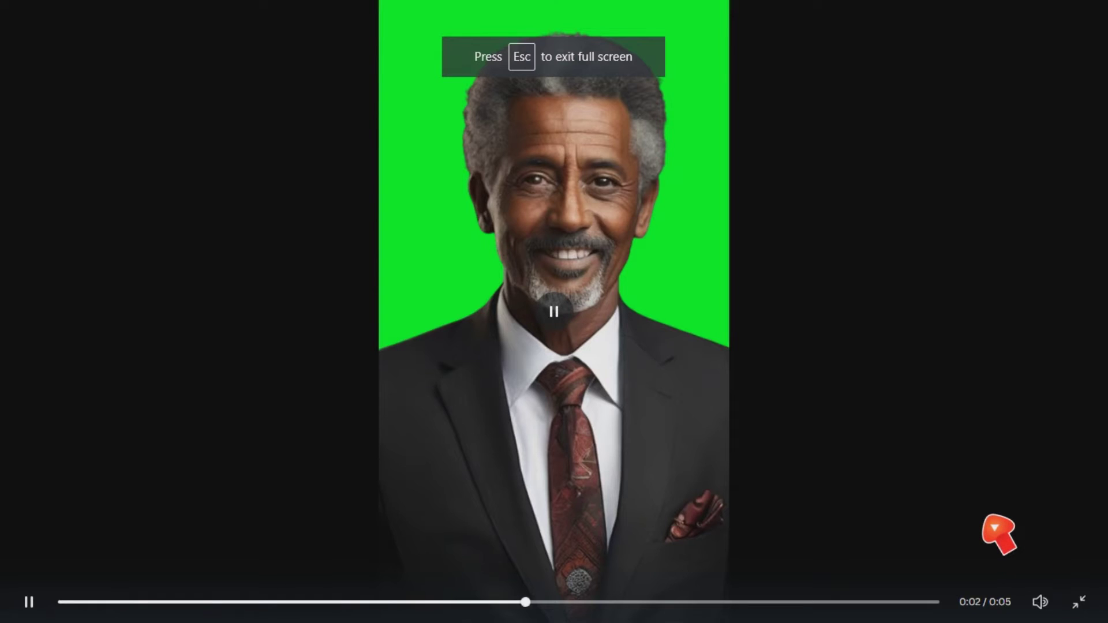
key("Escape")
key("Escape")
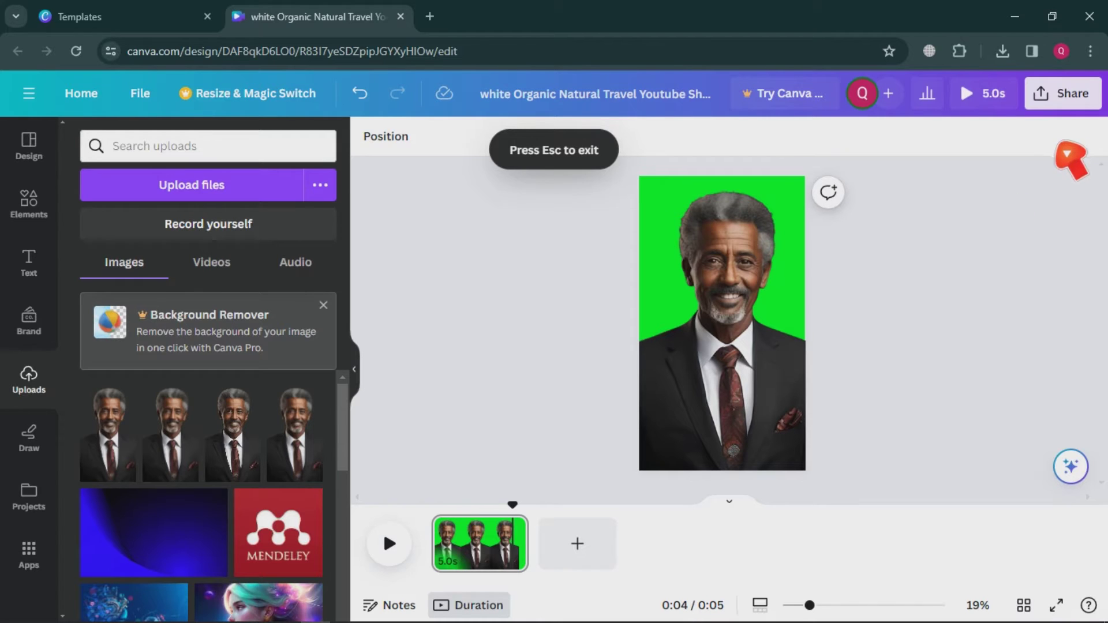
- Download the design as a PNG from the Share menu
left_click(1060, 97)
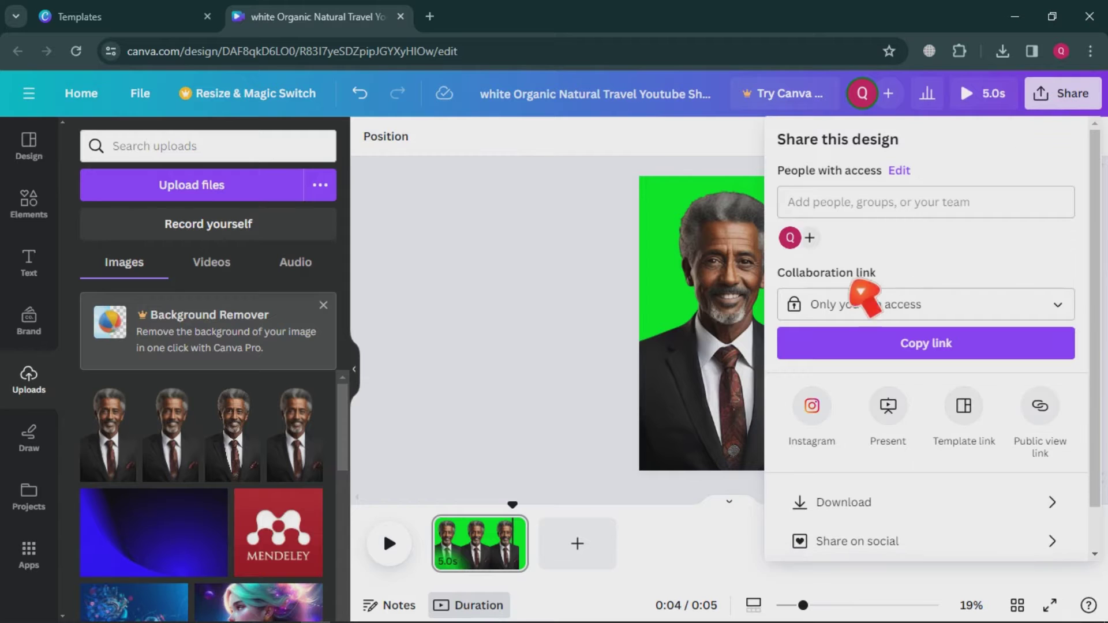
left_click(863, 508)
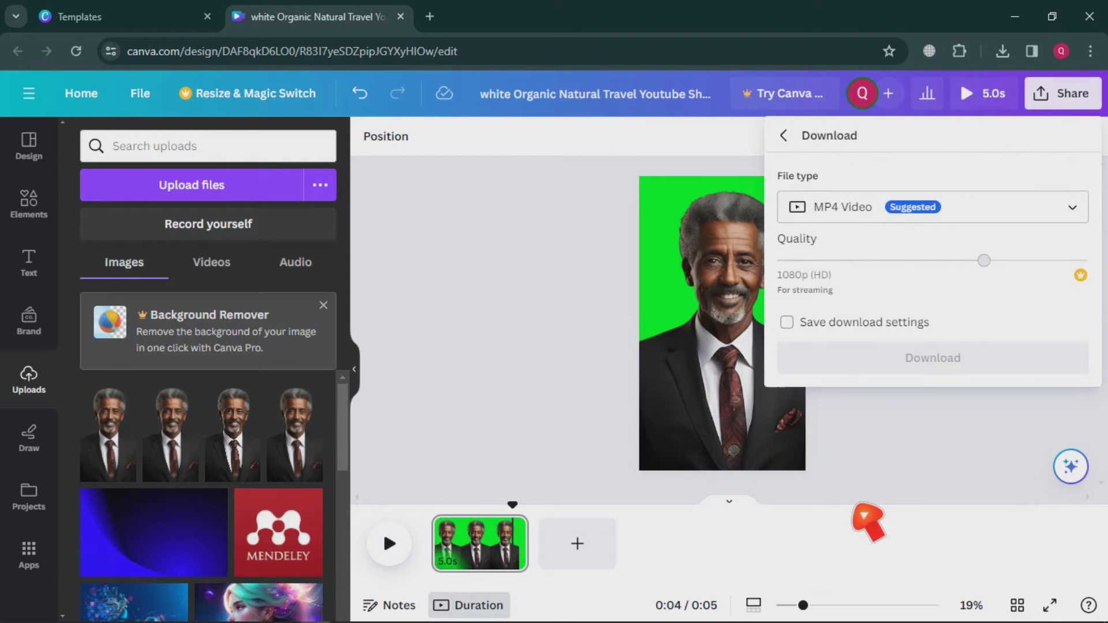
left_click(860, 224)
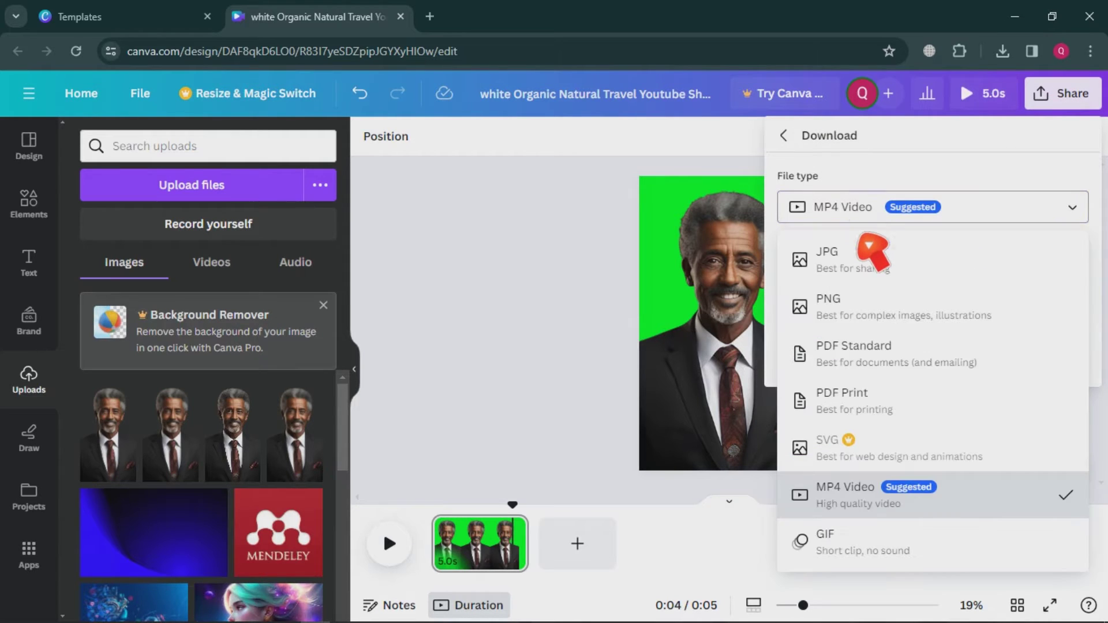
left_click(854, 309)
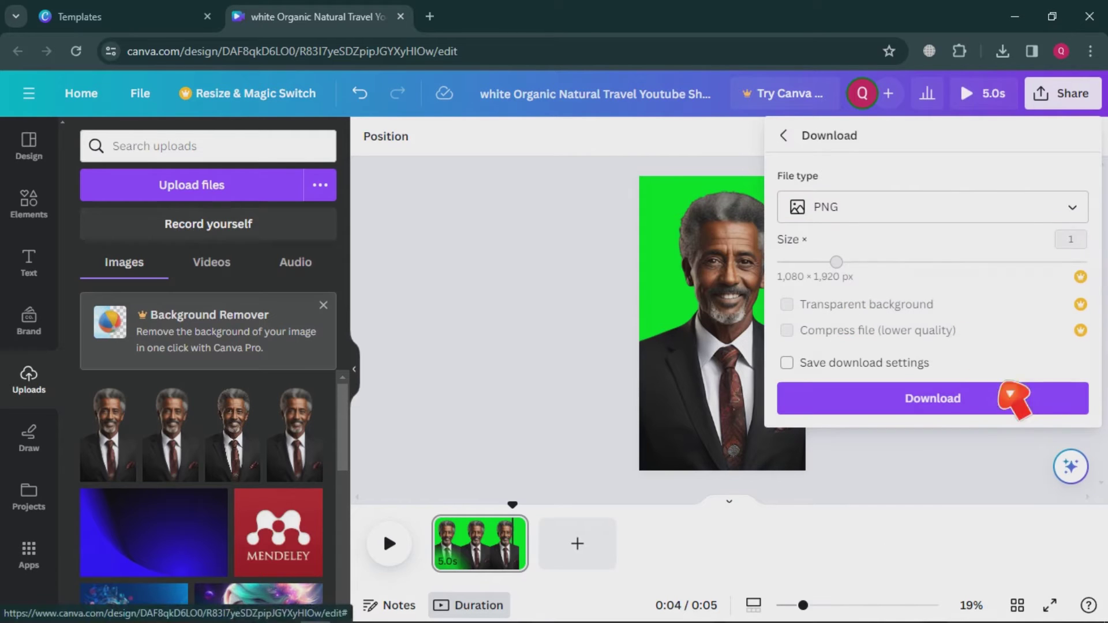
left_click(972, 407)
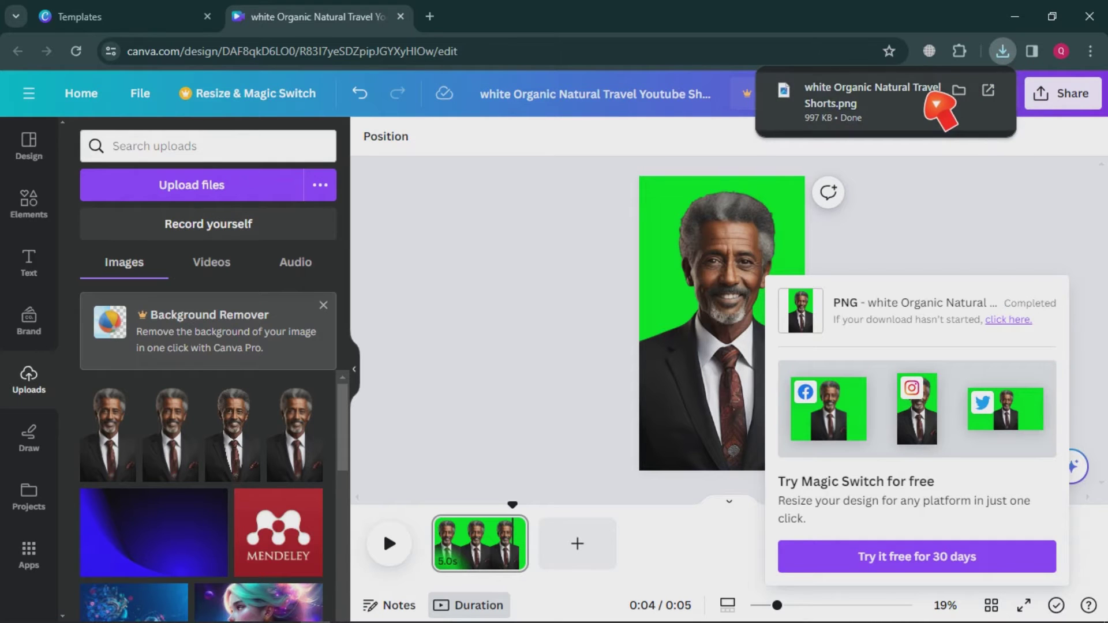
- Open the downloaded PNG, copy the image to the clipboard, and minimize windows
left_click(940, 99)
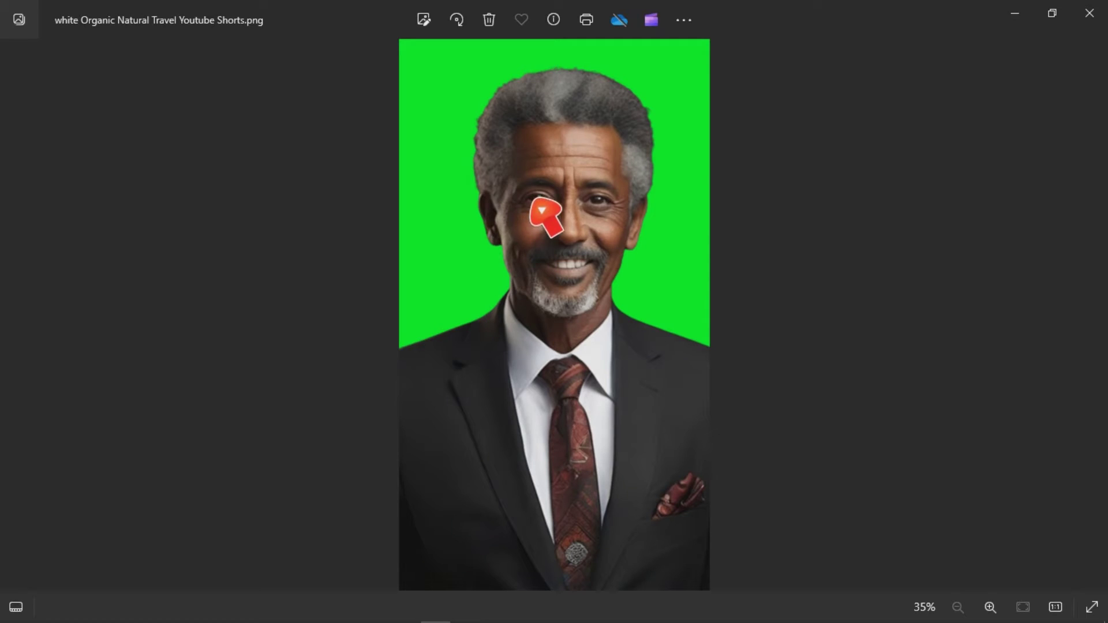
right_click(507, 194)
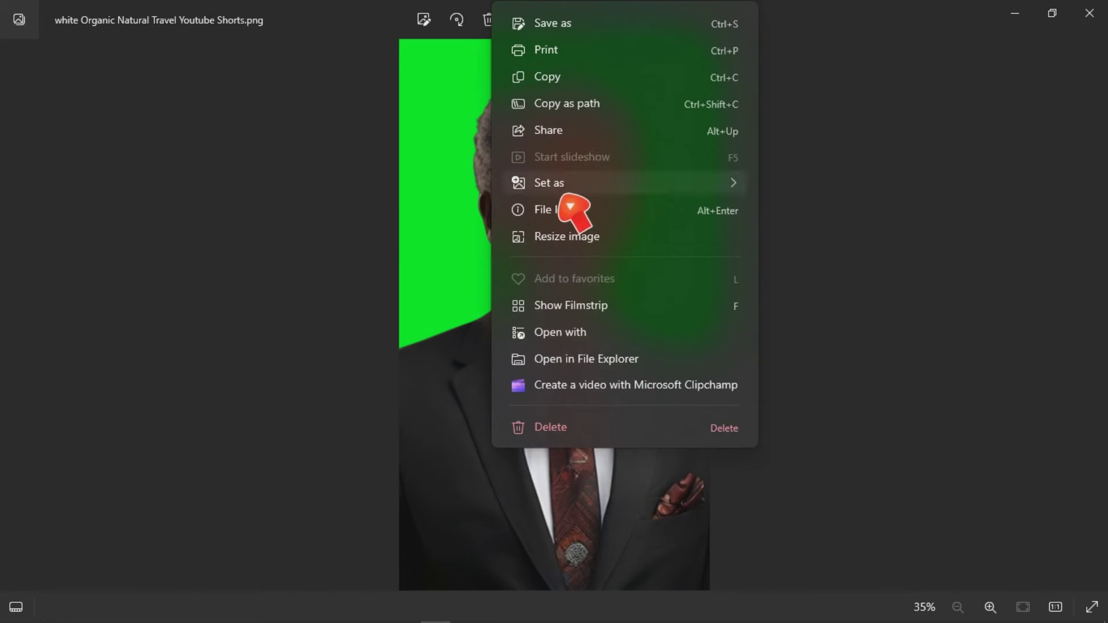
left_click(578, 84)
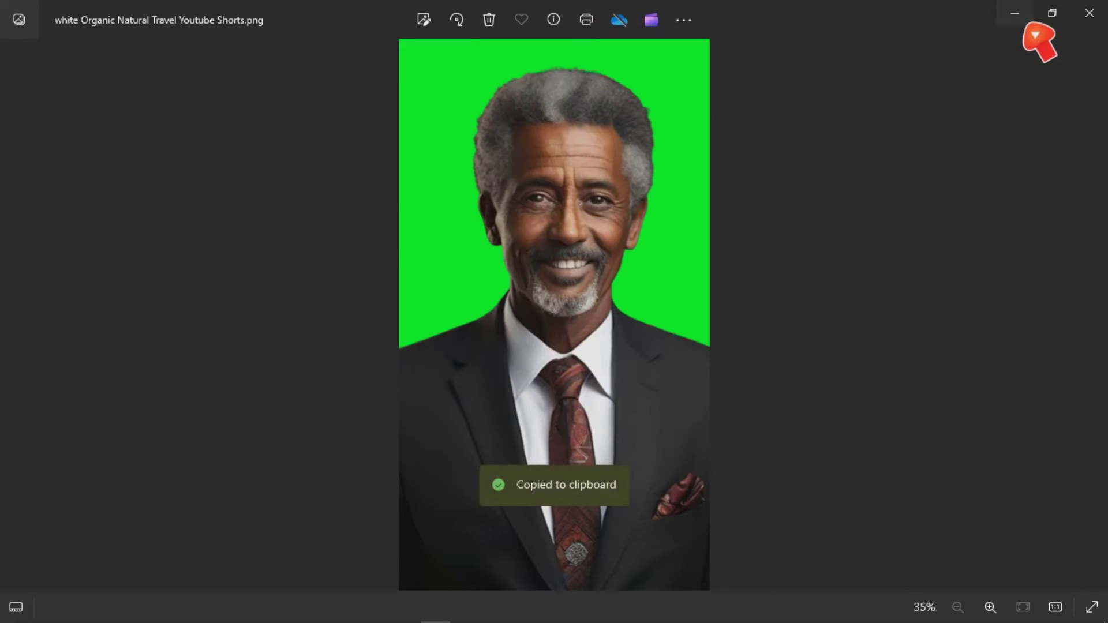
left_click(1014, 13)
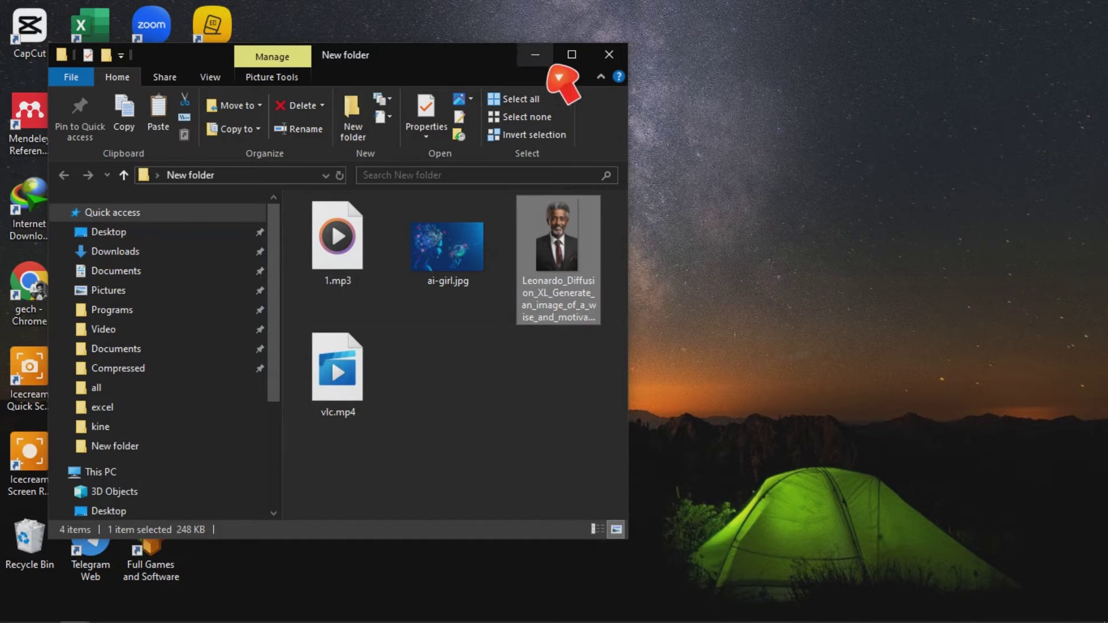
- Paste the green-background PNG into New folder, then close the Explorer window
right_click(461, 367)
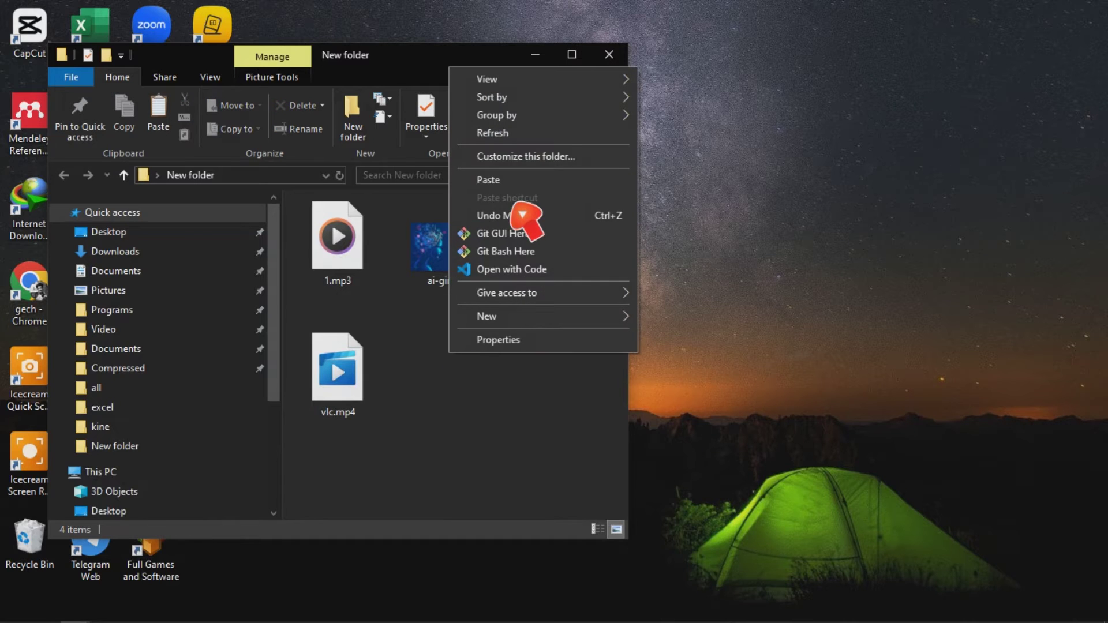
left_click(502, 181)
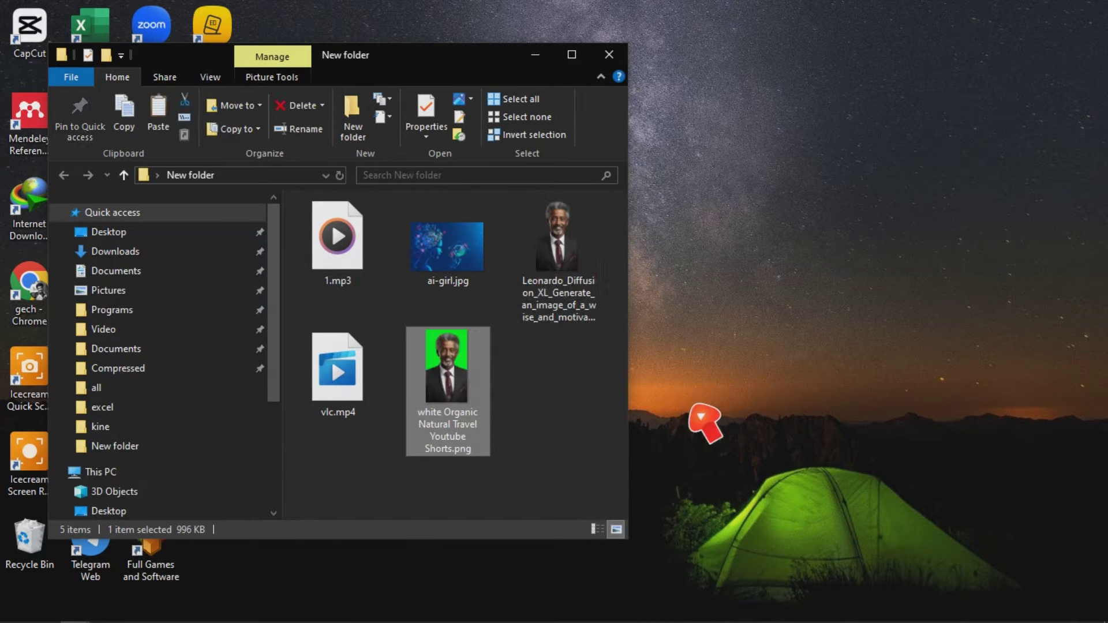
left_click(803, 273)
left_click(609, 54)
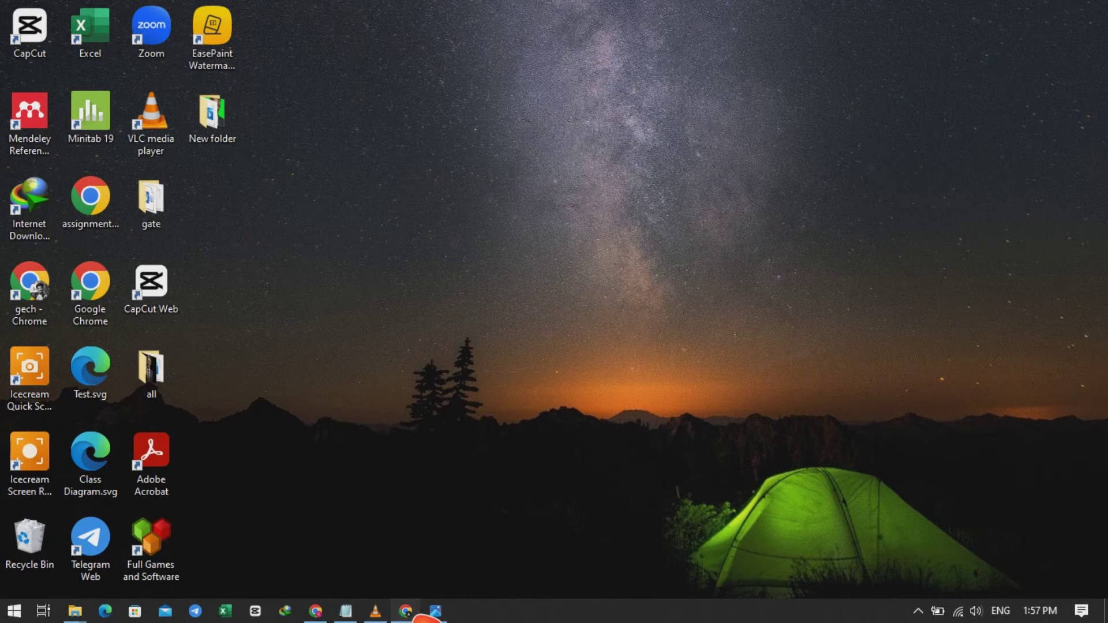
- Upload the green-background portrait from Desktop\New folder as the untitled video's presenter image
left_click(410, 612)
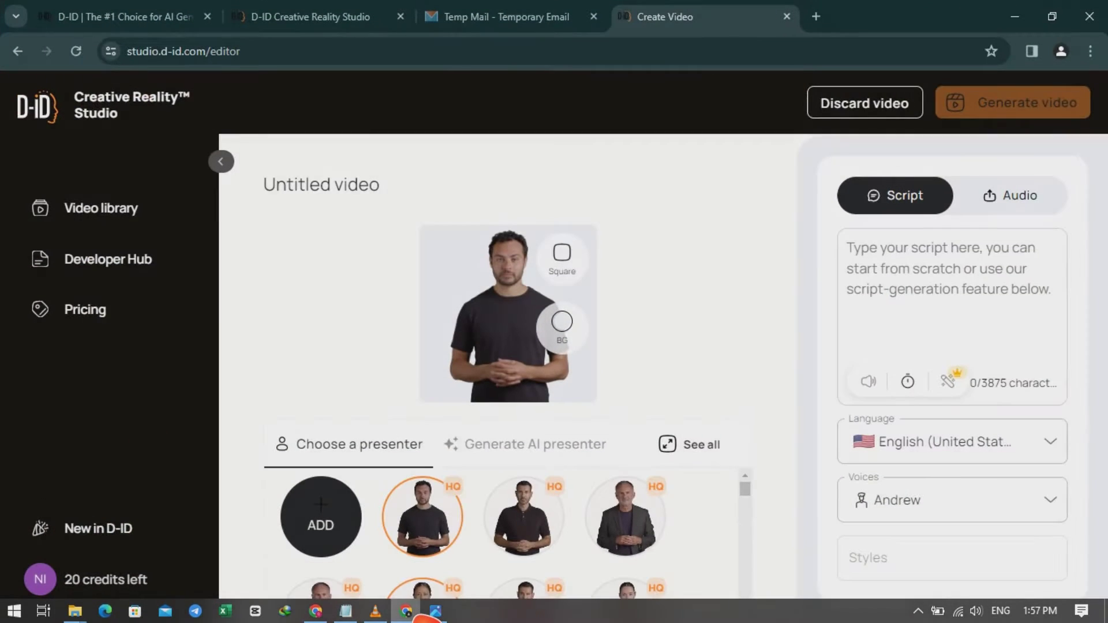
left_click(355, 535)
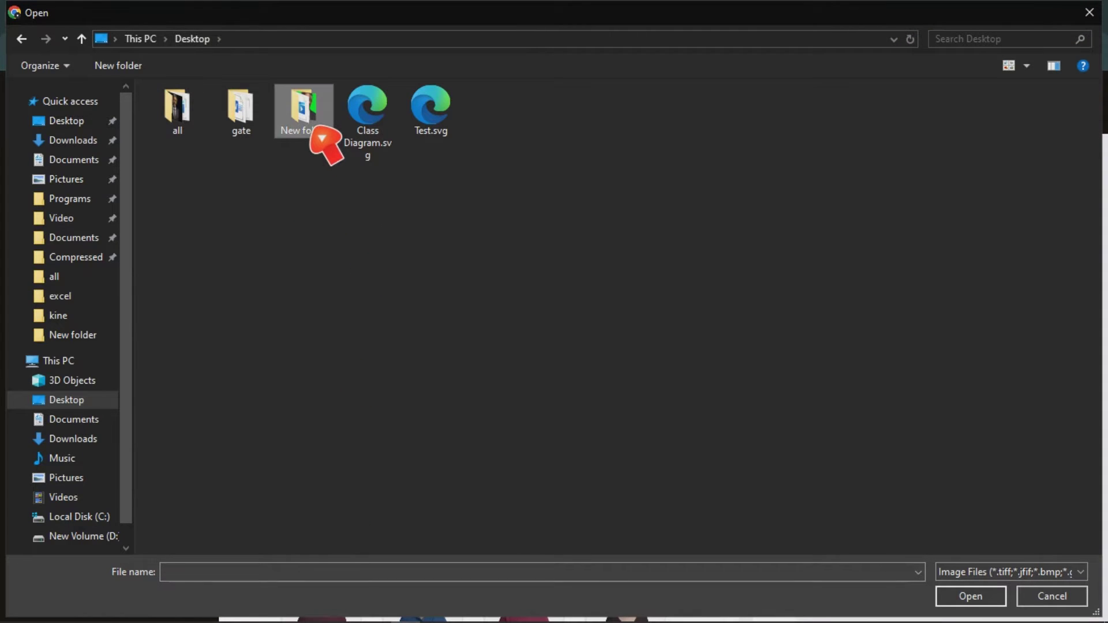
double_click(322, 137)
left_click(372, 162)
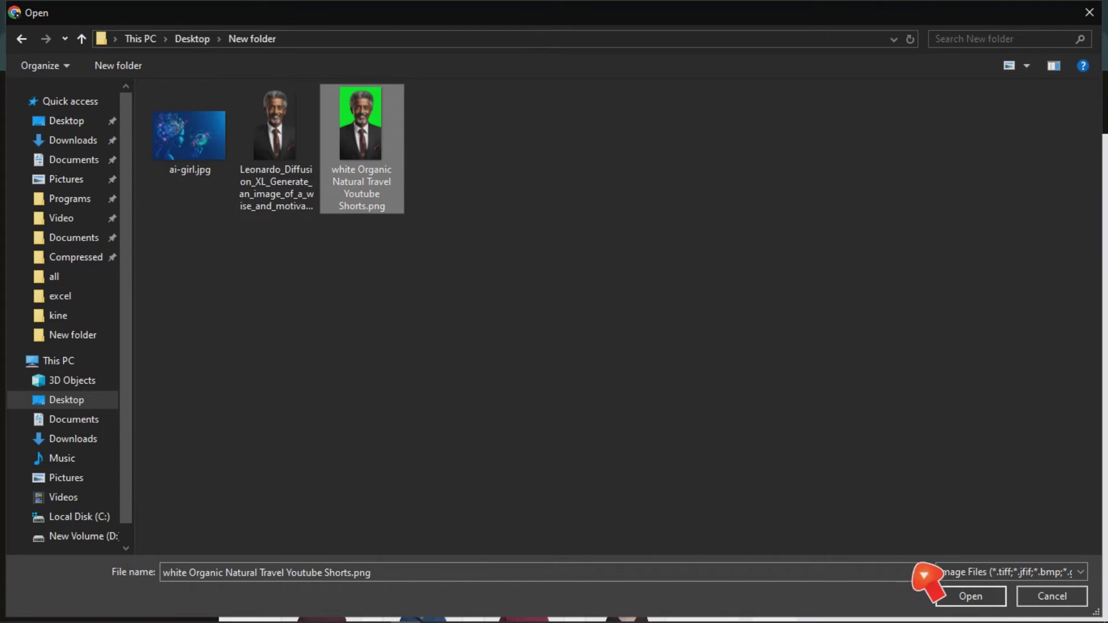
left_click(970, 596)
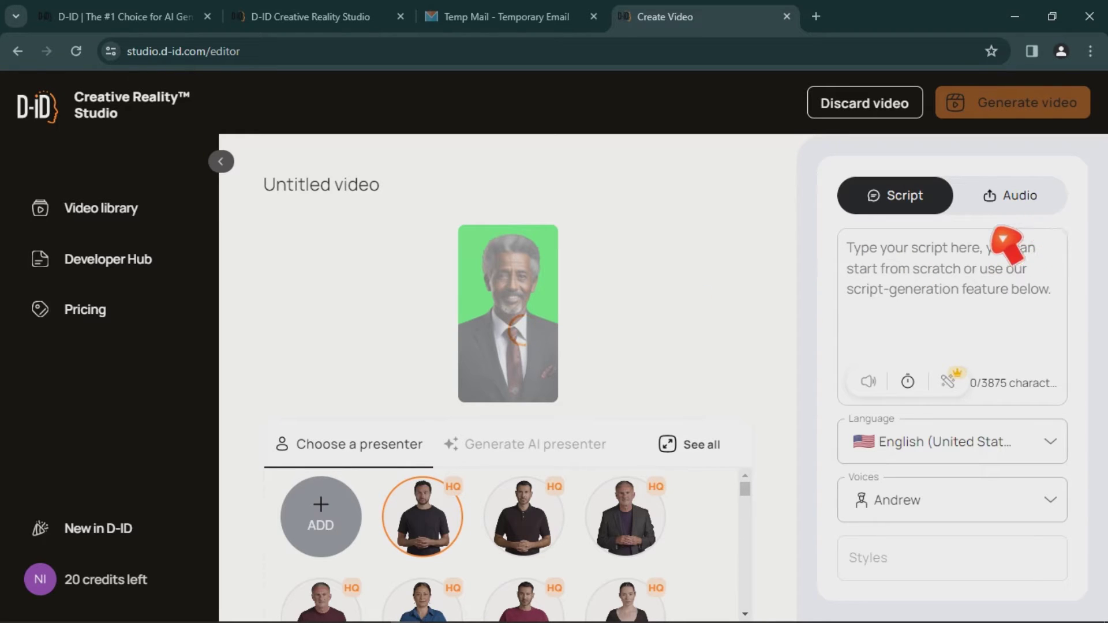
- Upload 1.mp3 from Desktop\New folder as the presenter's audio voice track
left_click(1036, 205)
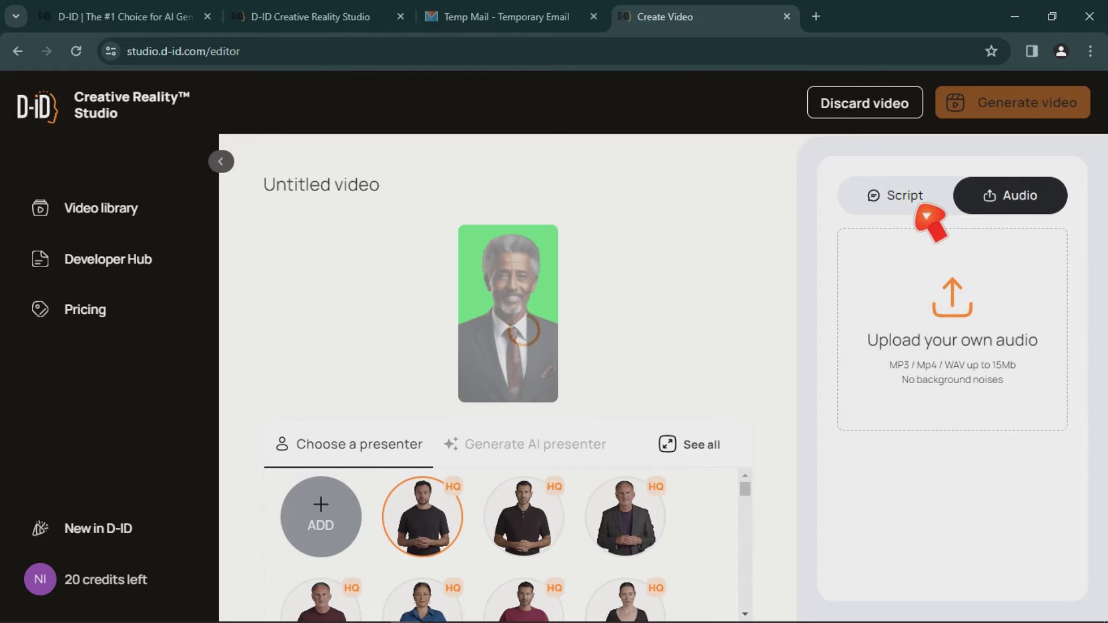
left_click(923, 206)
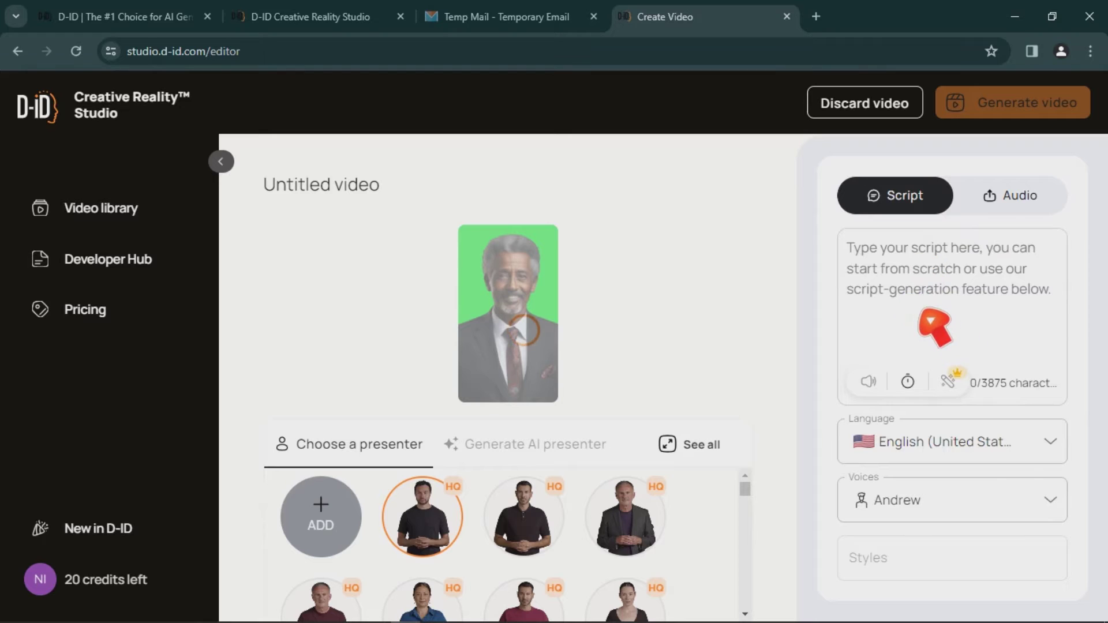
left_click(1017, 202)
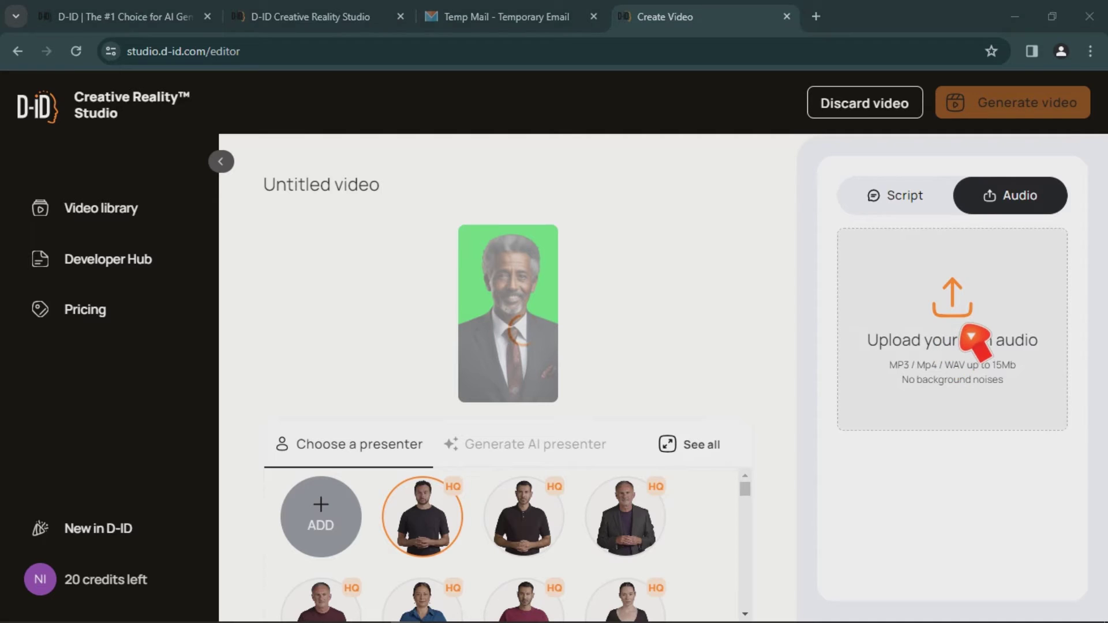
left_click(972, 338)
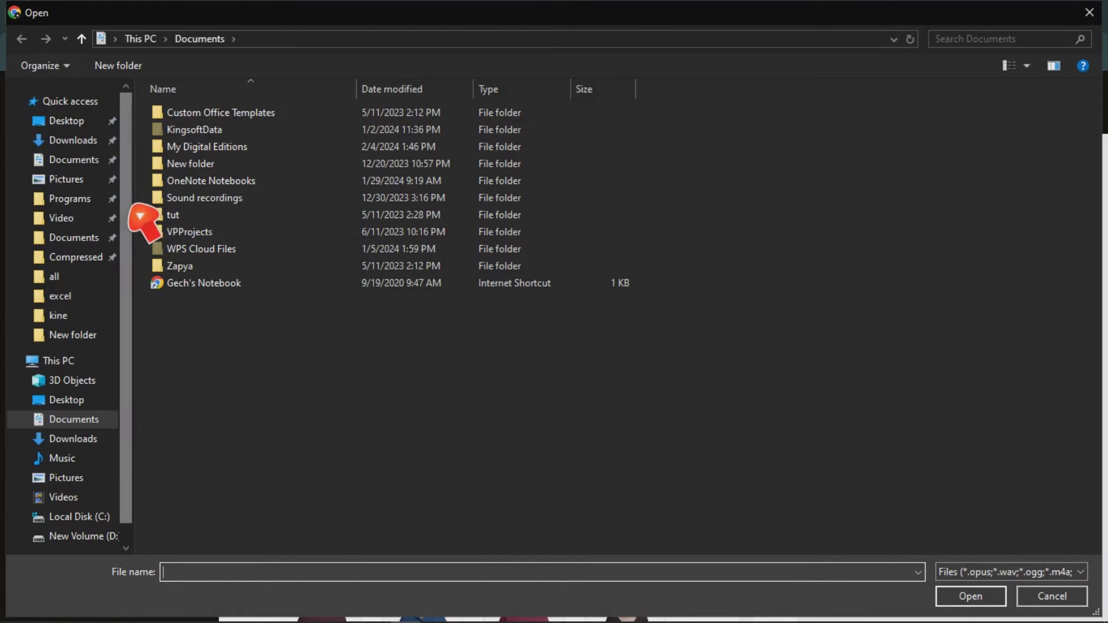
left_click(84, 121)
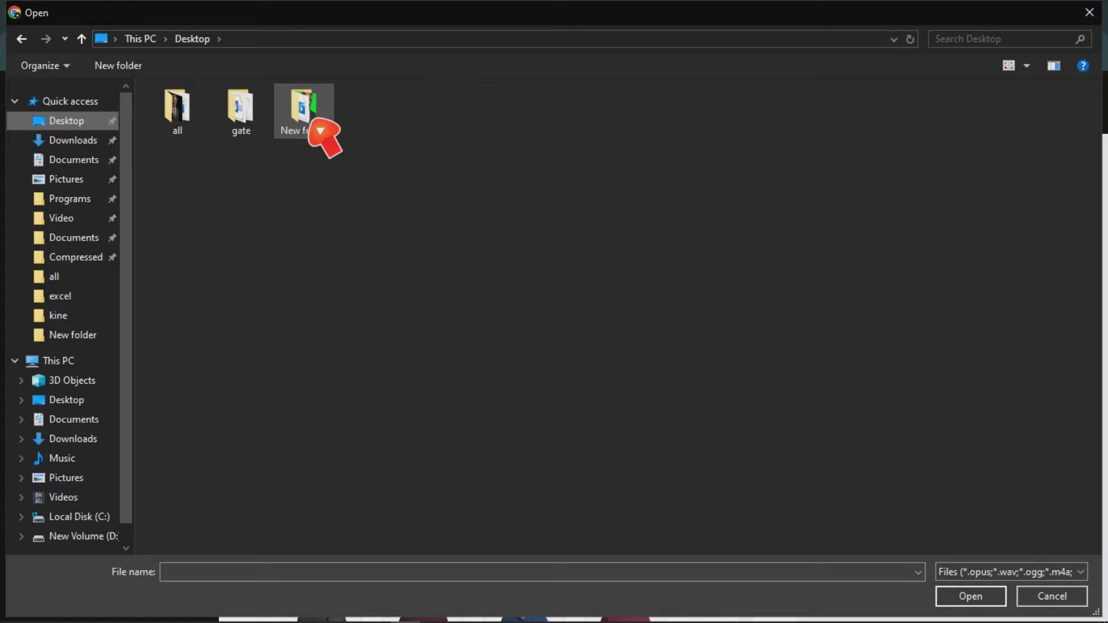
double_click(312, 118)
left_click(201, 129)
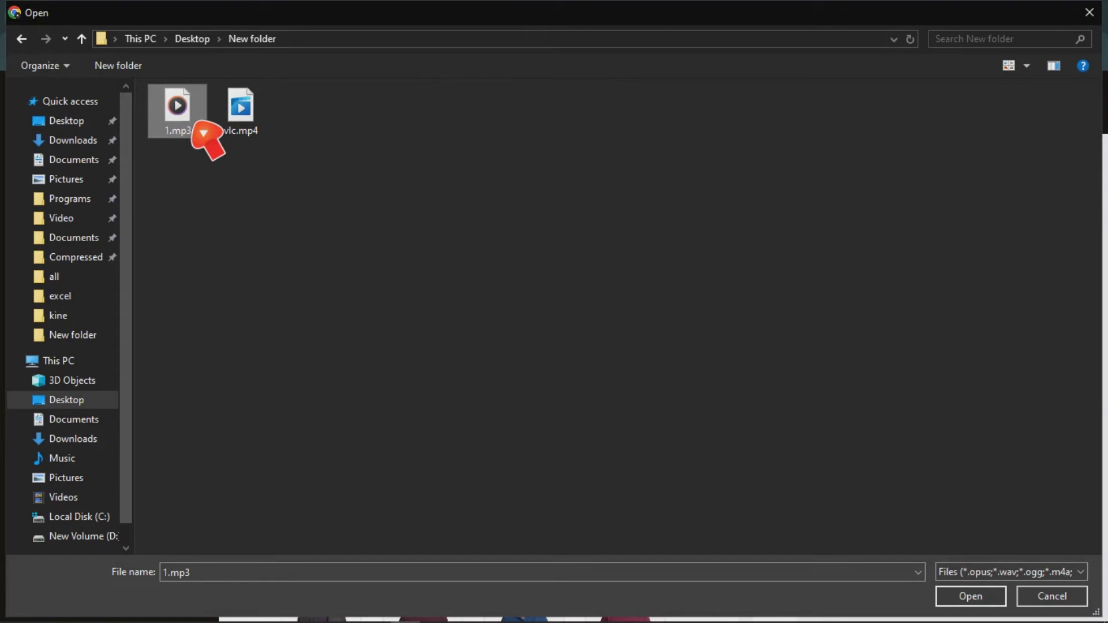
left_click(963, 600)
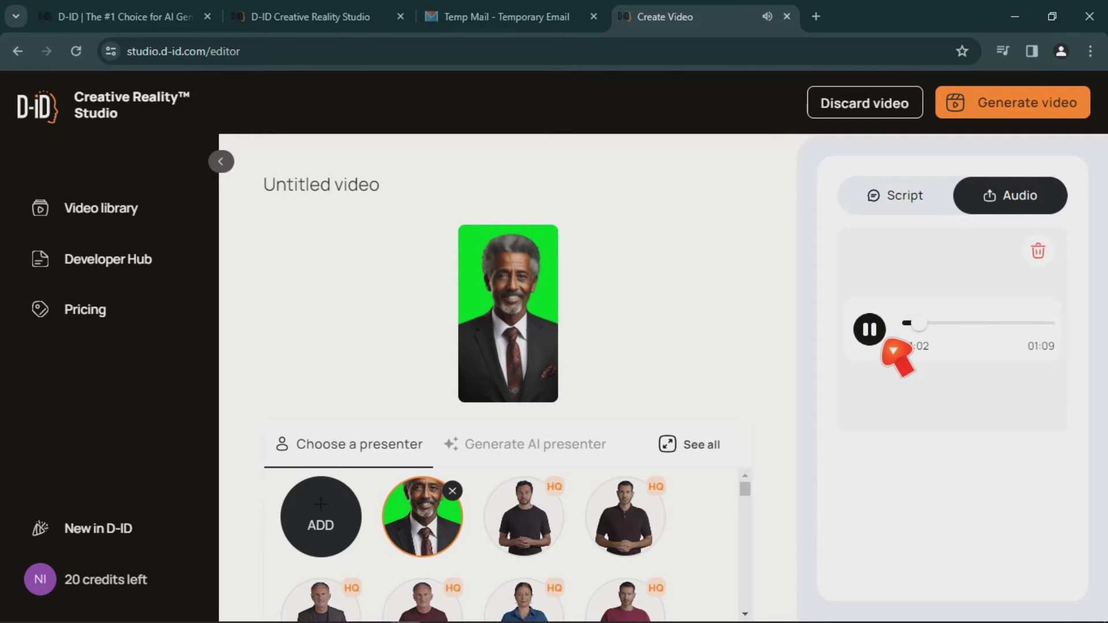
- Stop the audio preview and generate the talking video for 5 credits
left_click(871, 332)
left_click(1039, 110)
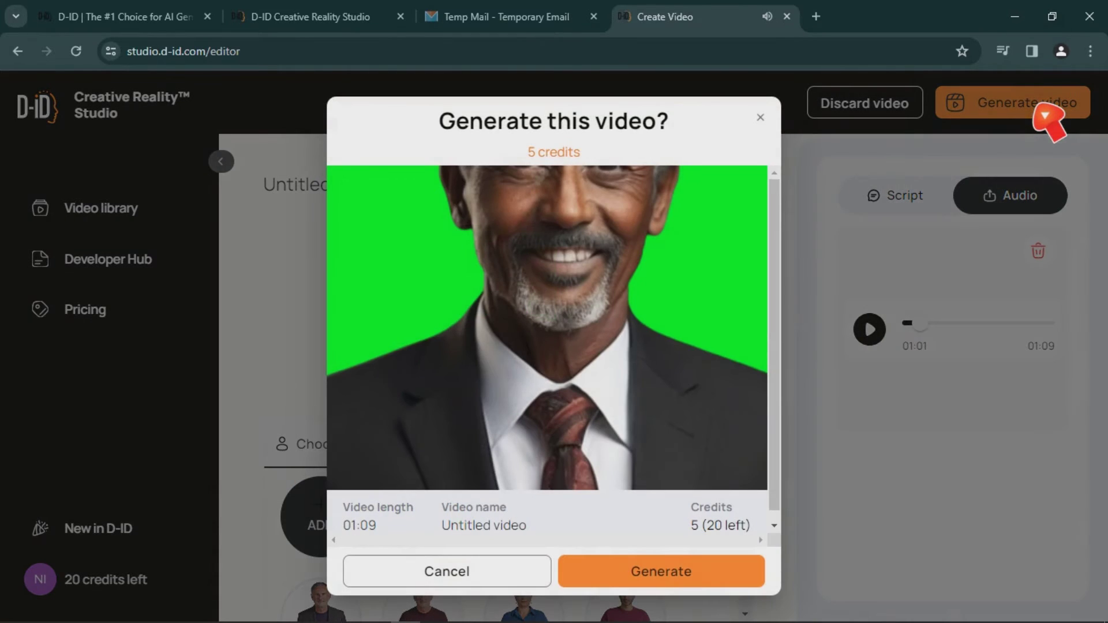
left_click(658, 583)
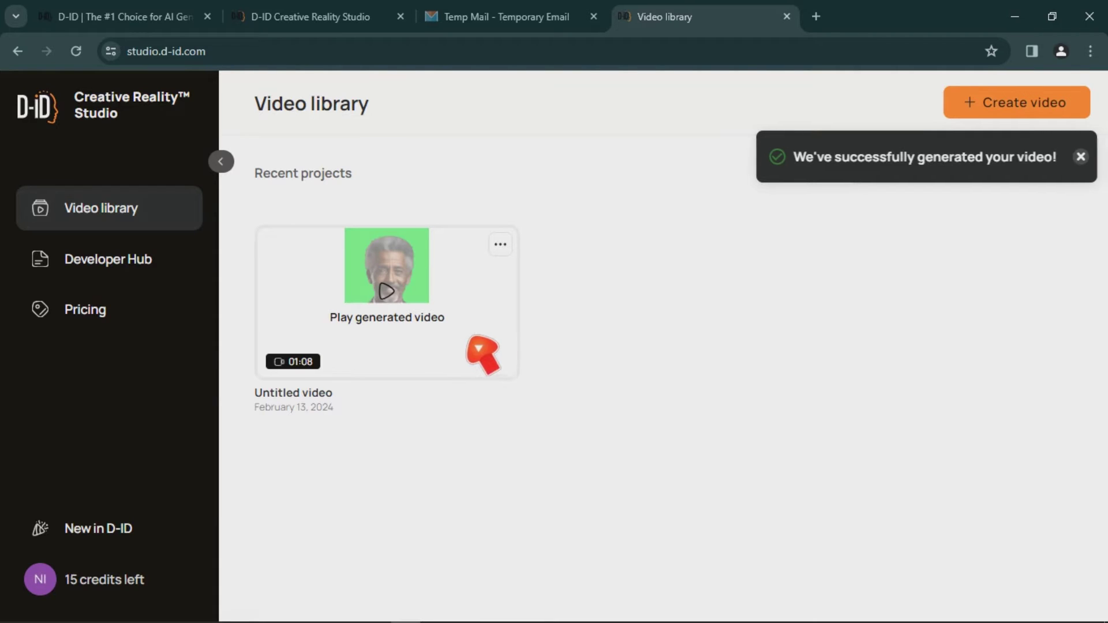
- Download the generated 1:08 video as an MP4 and show it in the downloads list
left_click(498, 330)
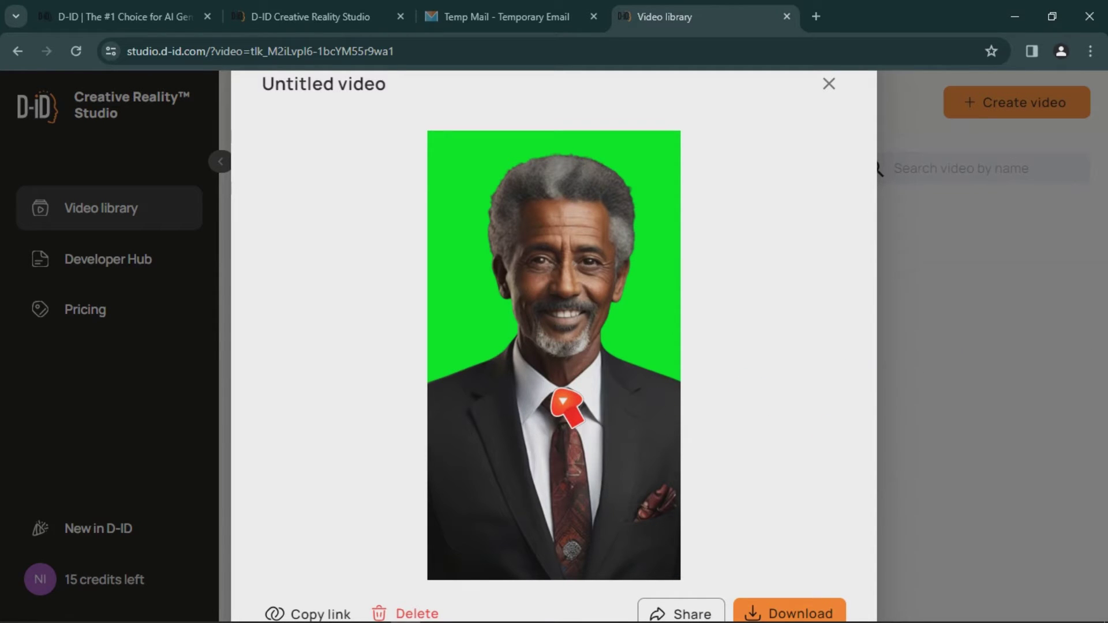
left_click(398, 424)
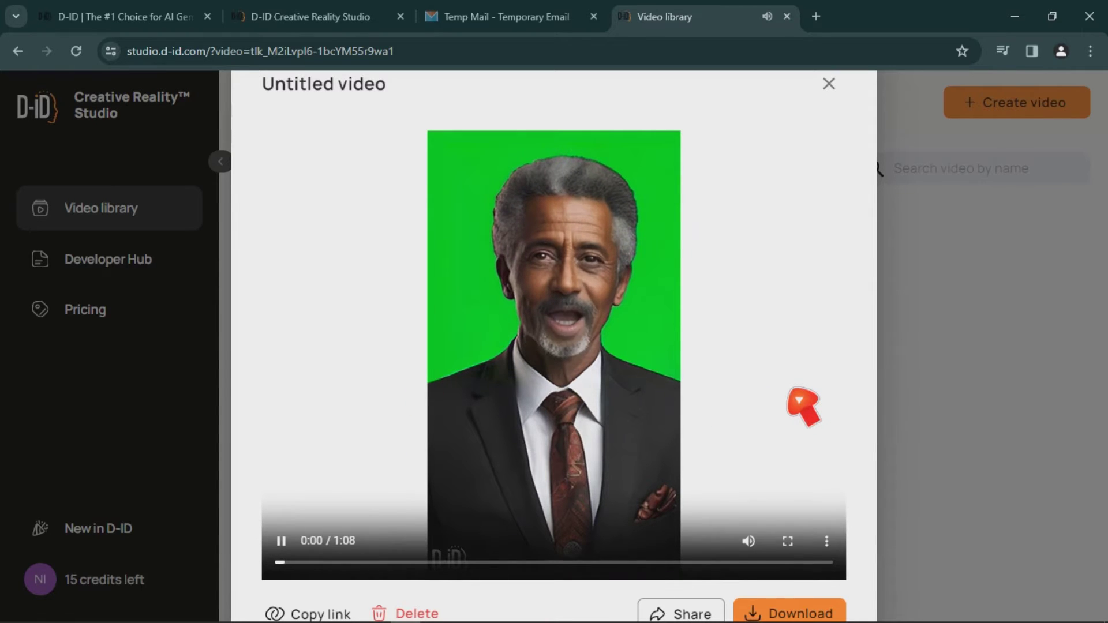
left_click(756, 612)
left_click(433, 561)
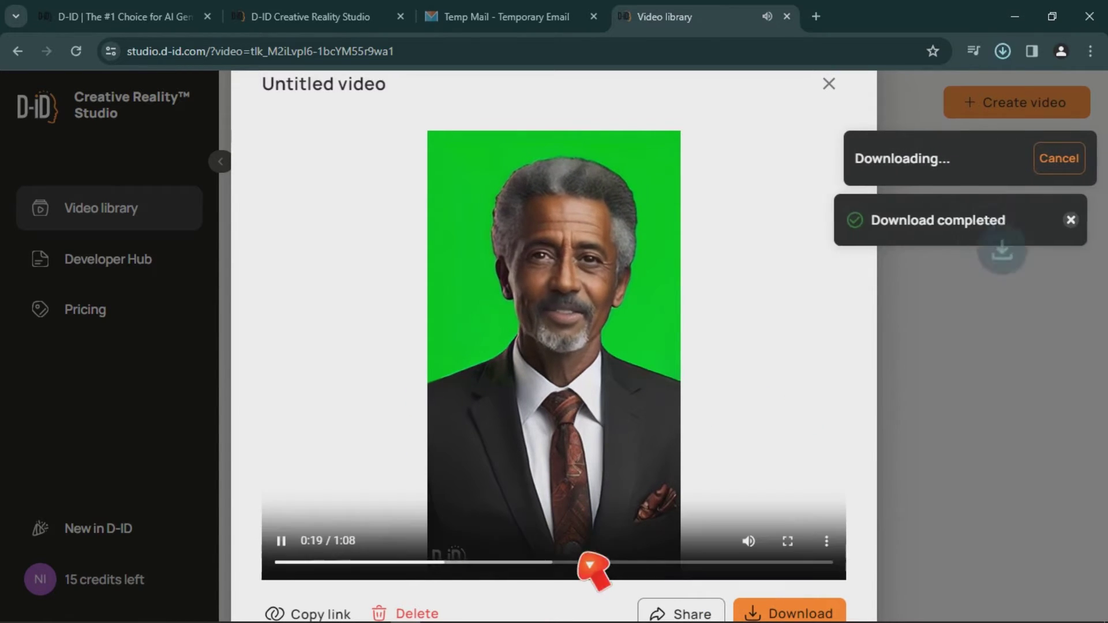
left_click(303, 554)
left_click(995, 102)
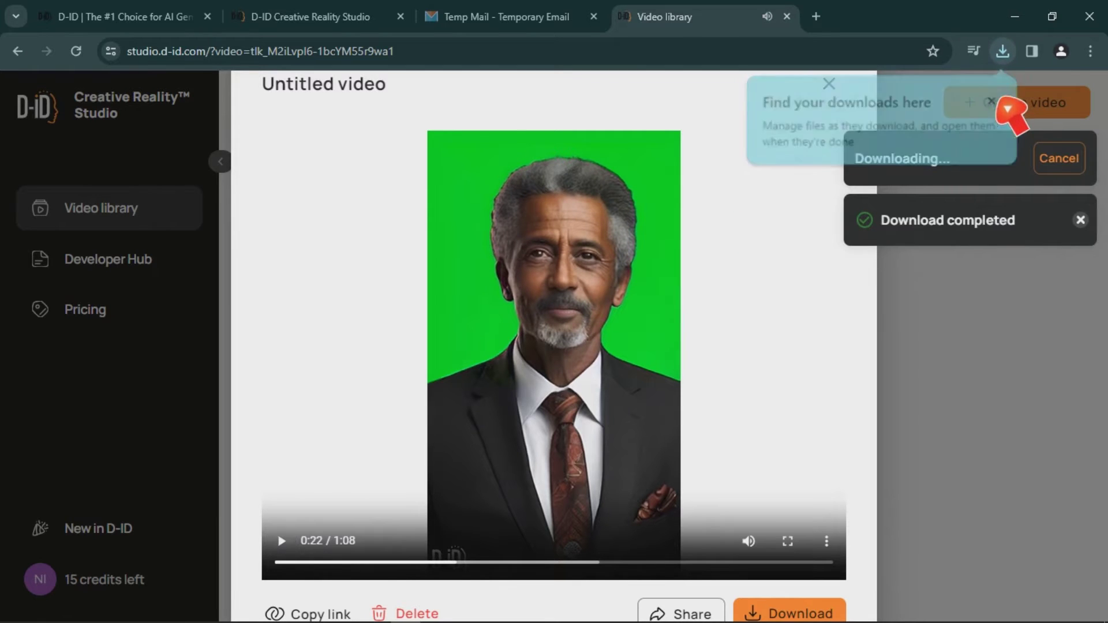
left_click(1002, 51)
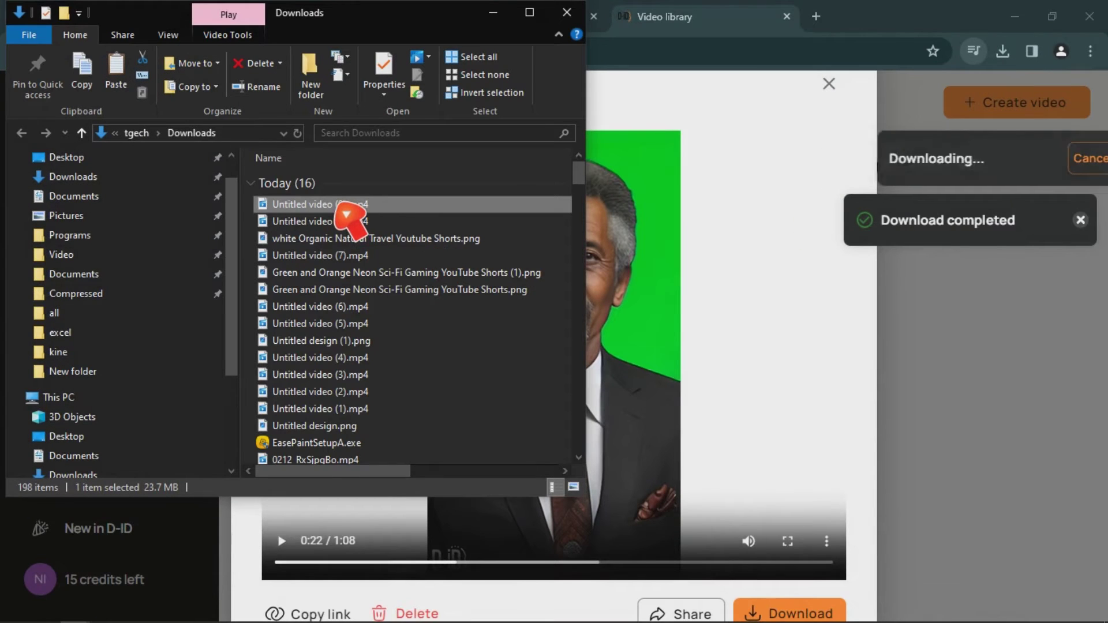
- Copy Untitled video (9).mp4 from Downloads into Desktop\New folder
right_click(332, 205)
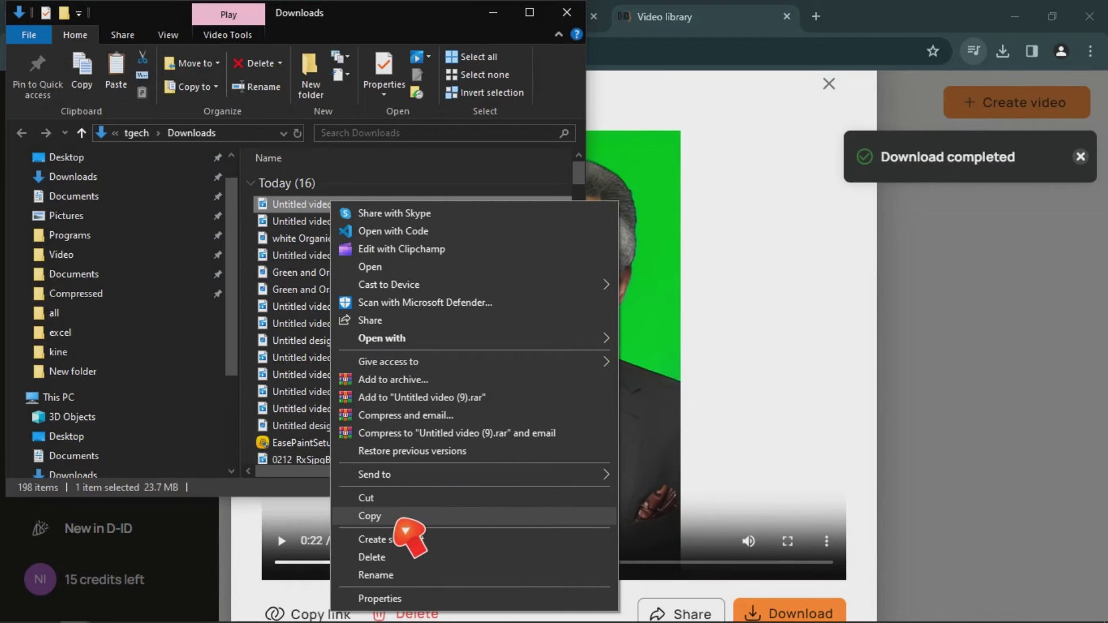
left_click(1022, 14)
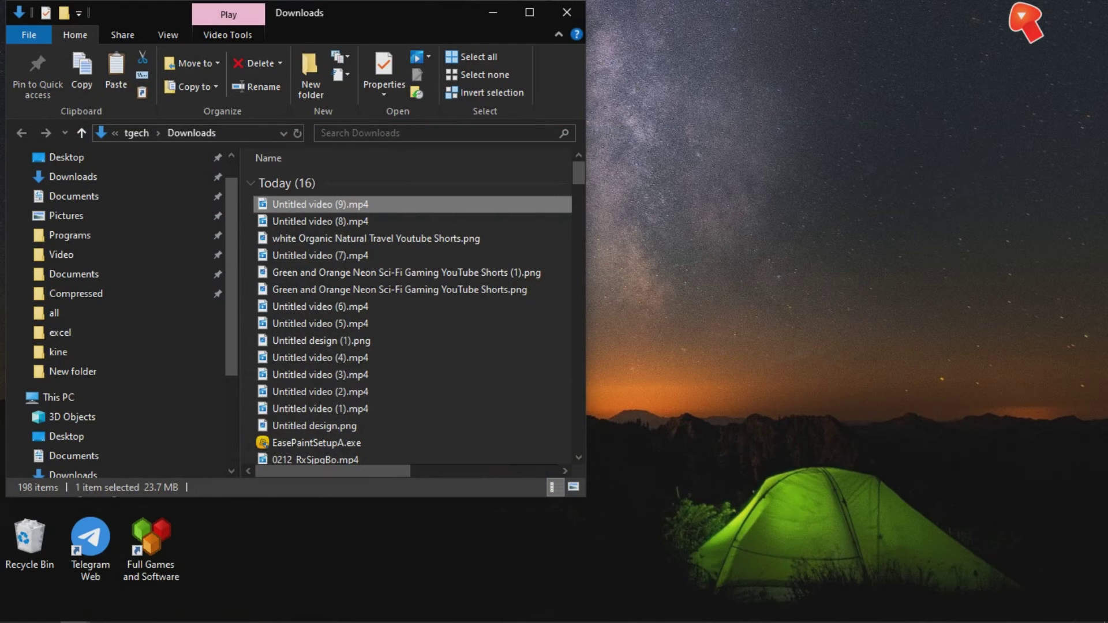
left_click(510, 12)
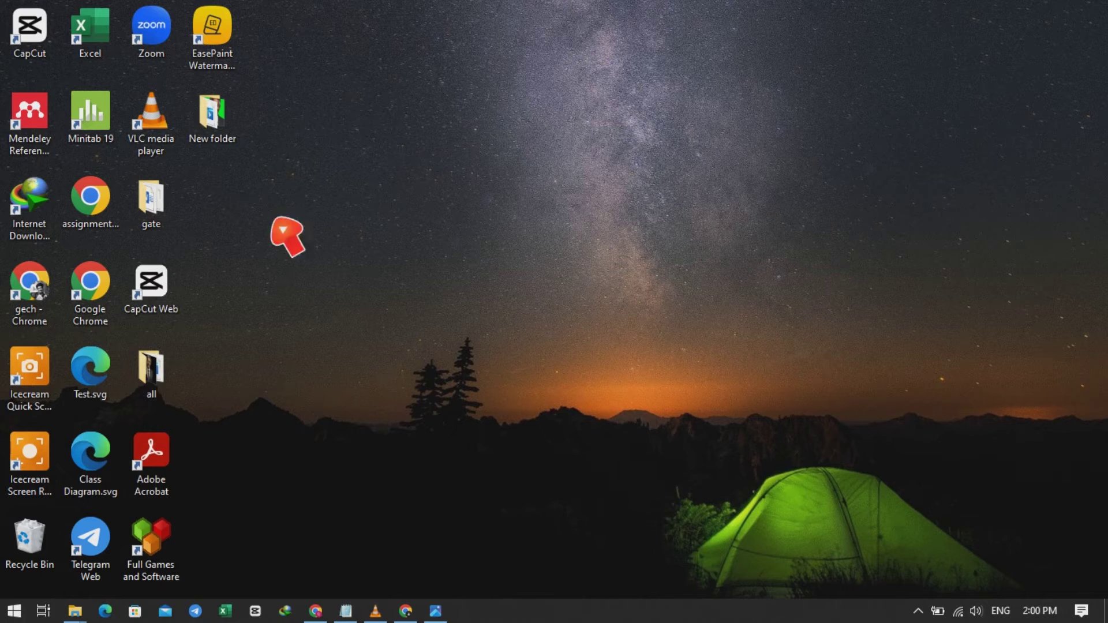
double_click(234, 135)
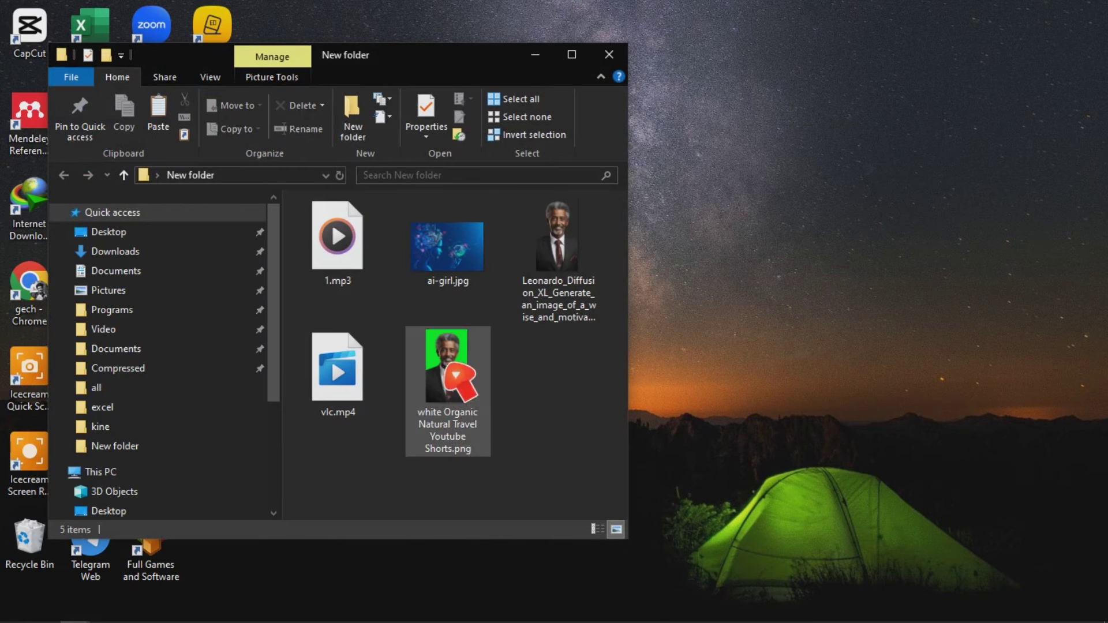
right_click(548, 420)
left_click(600, 243)
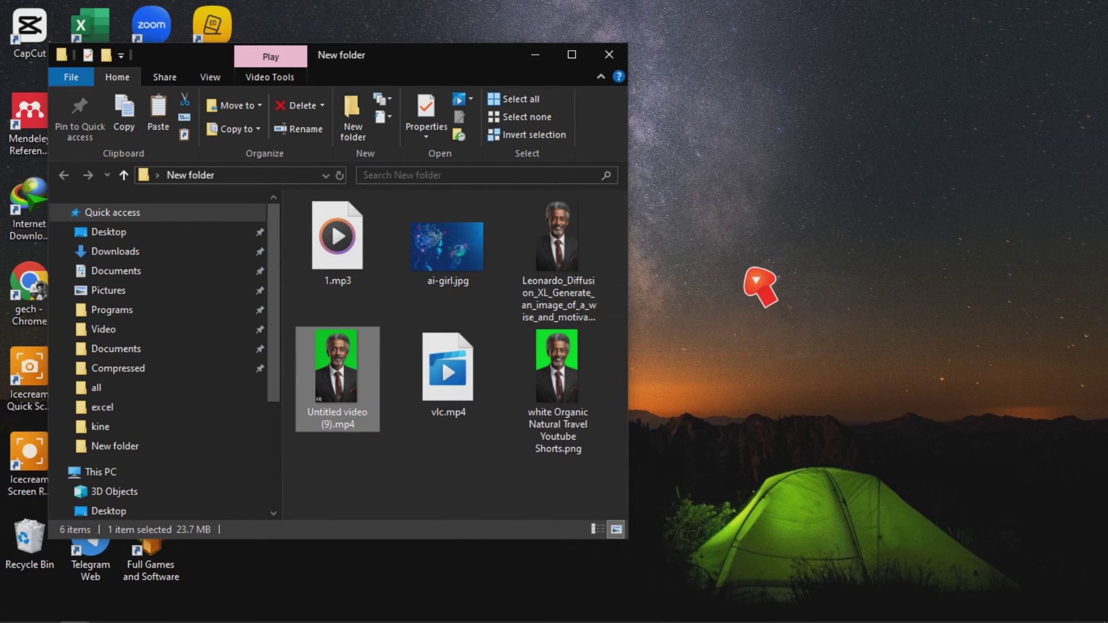
- Start a new CapCut project and place Untitled video (9).mp4 on the timeline
left_click(609, 55)
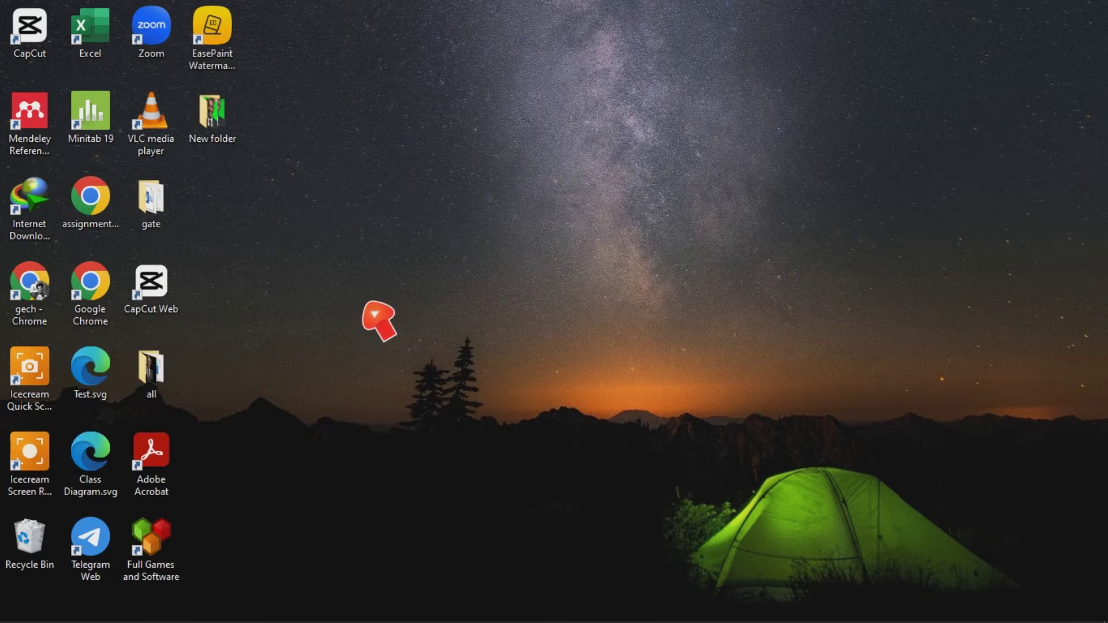
left_click(23, 35)
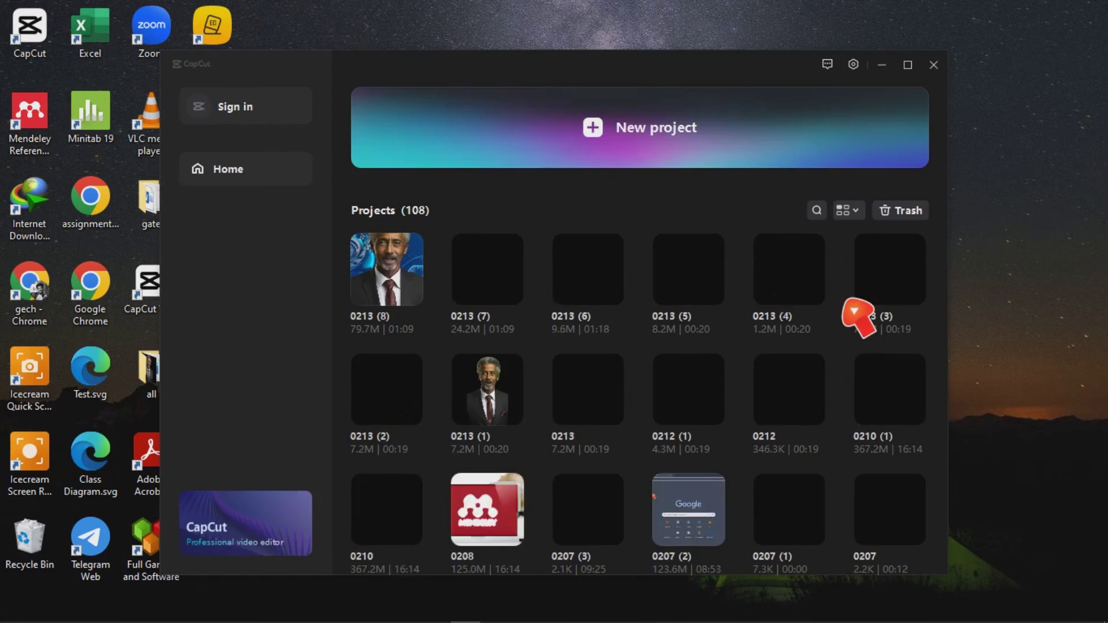
left_click(644, 138)
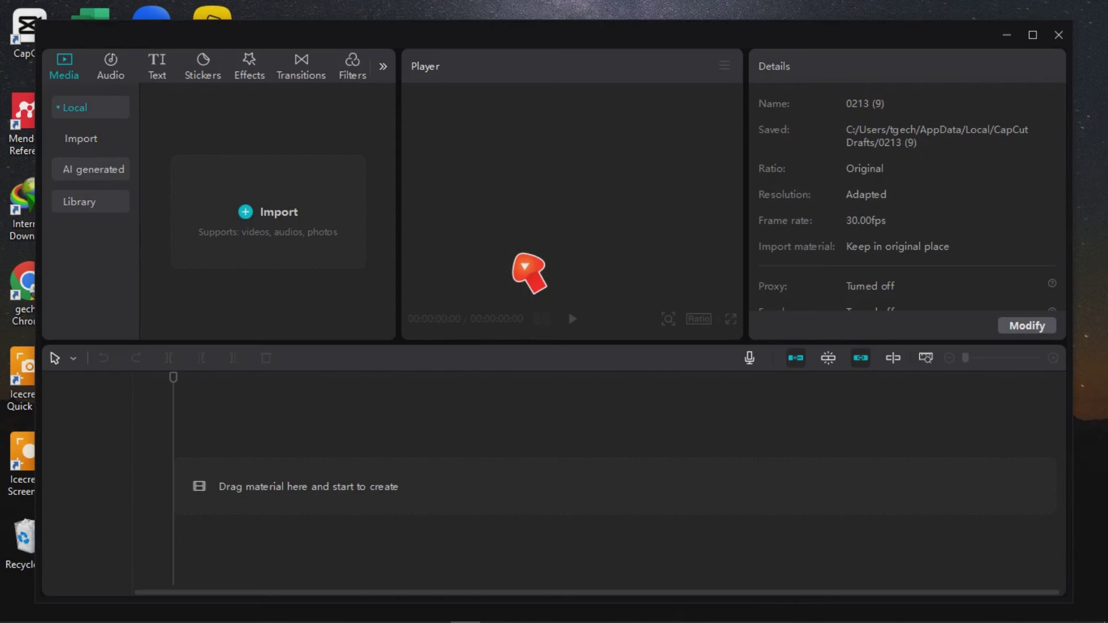
left_click(300, 232)
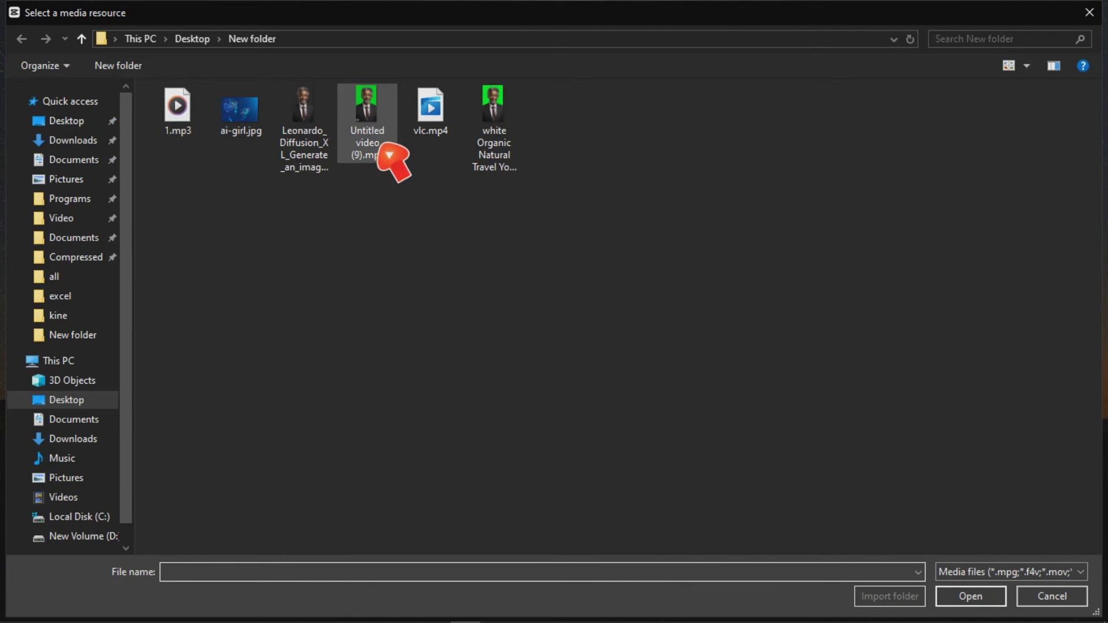
left_click(372, 121)
left_click(985, 604)
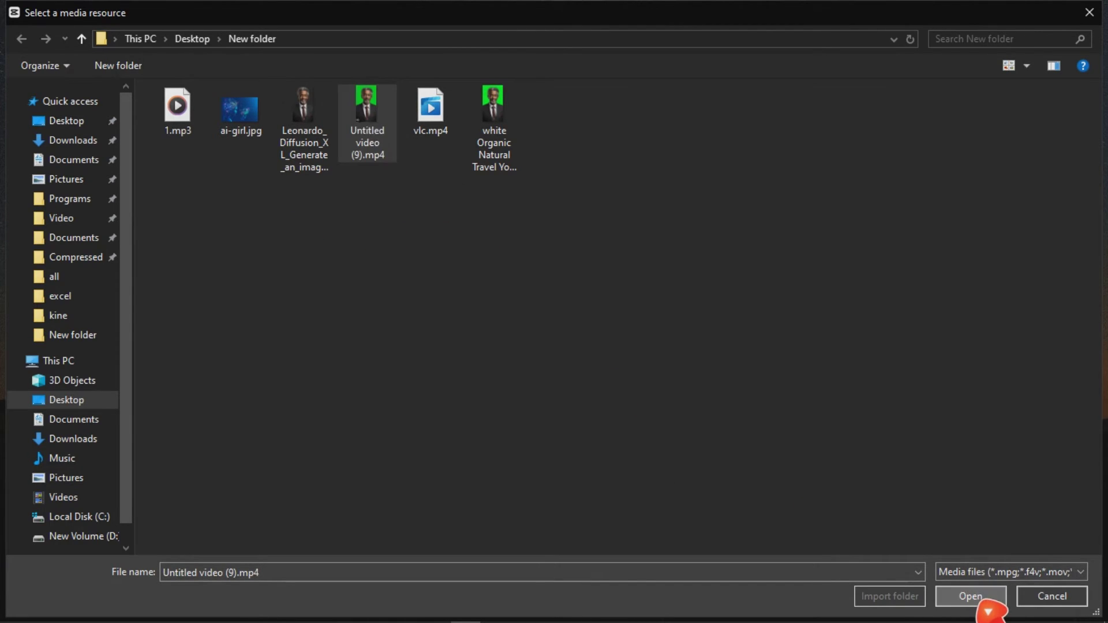
mouse_move(198, 208)
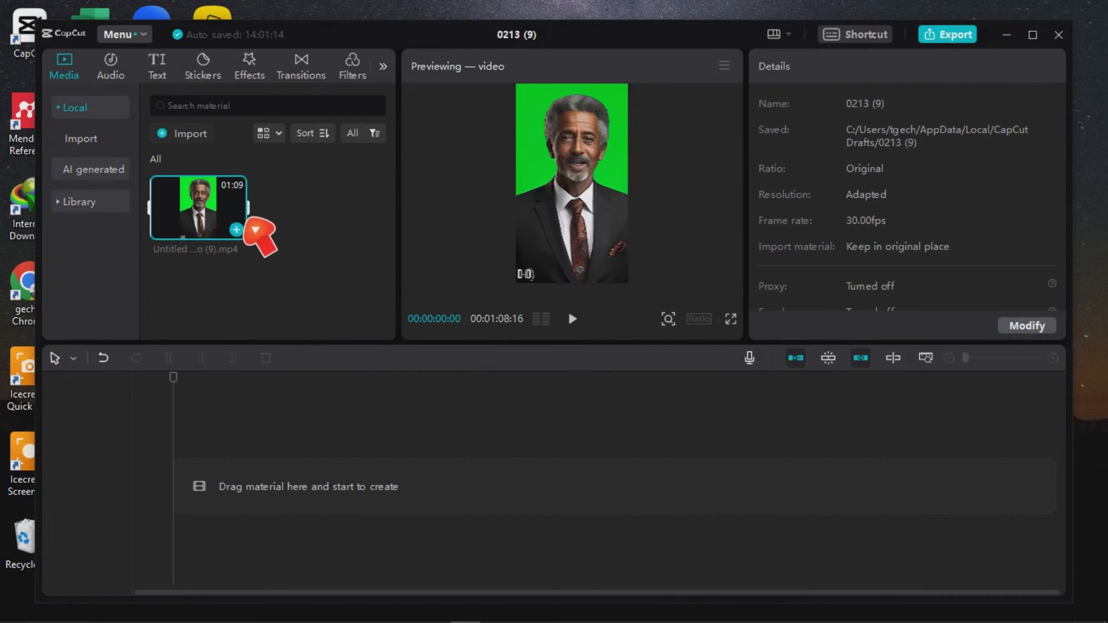
left_click(236, 230)
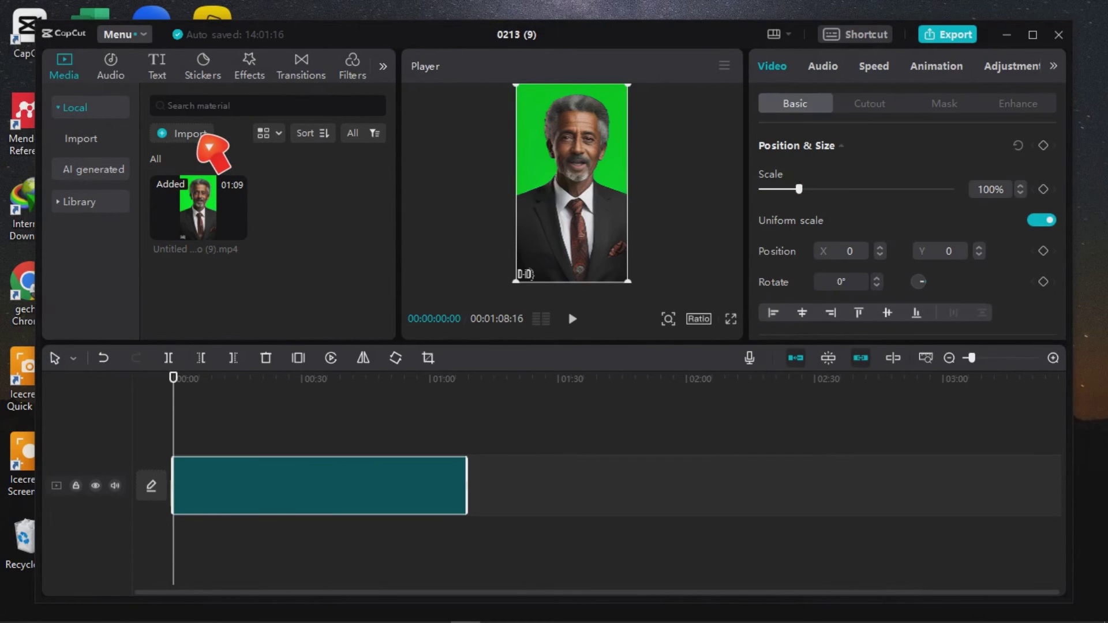
- Import the green-background portrait PNG into the project media
left_click(209, 144)
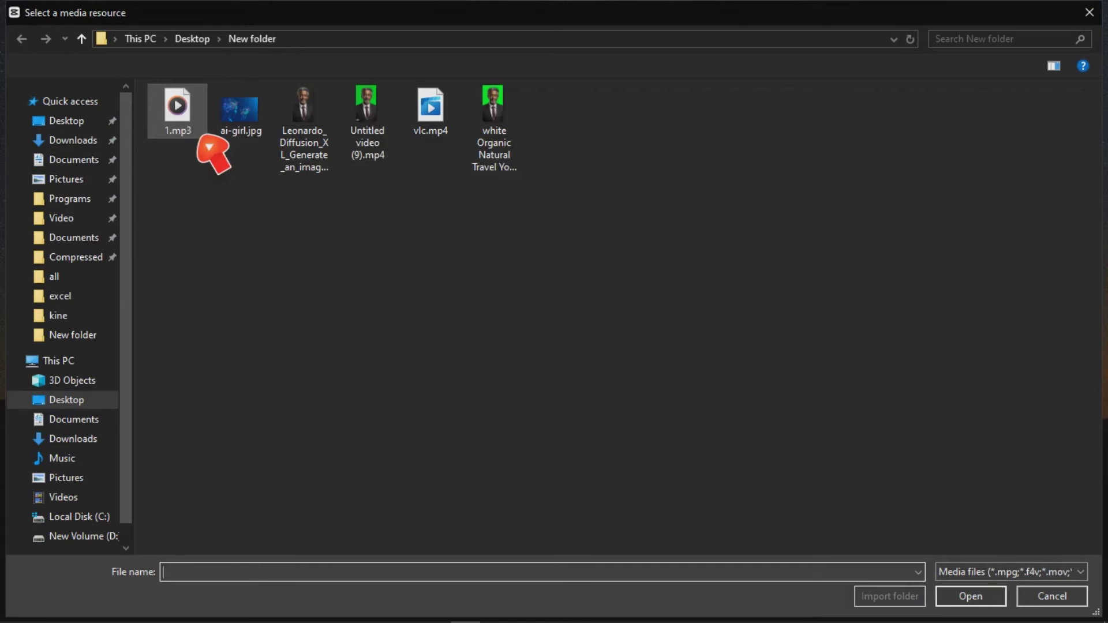
left_click(514, 151)
left_click(981, 603)
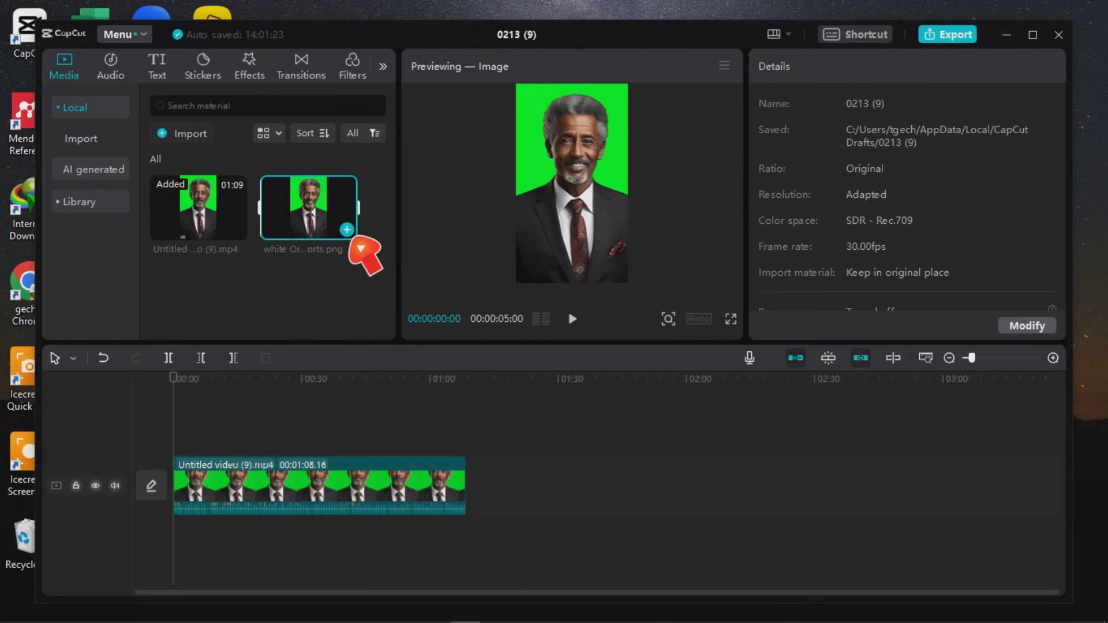
- Put the Organic image on its own track beneath the talking video
left_click(347, 230)
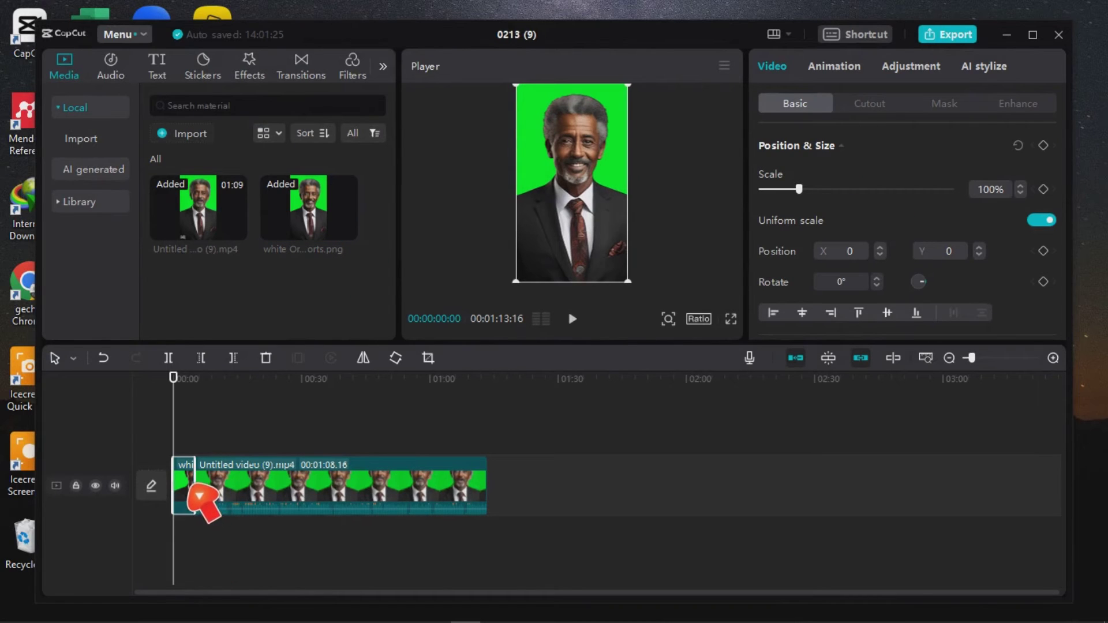
left_click_drag(199, 495, 202, 574)
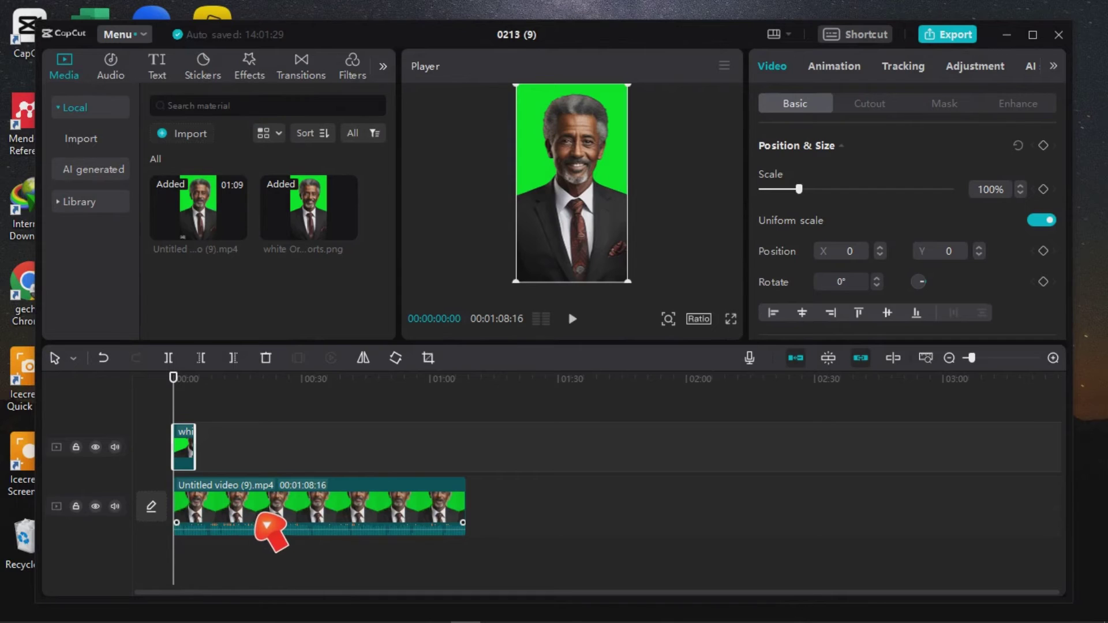
left_click_drag(259, 504, 254, 406)
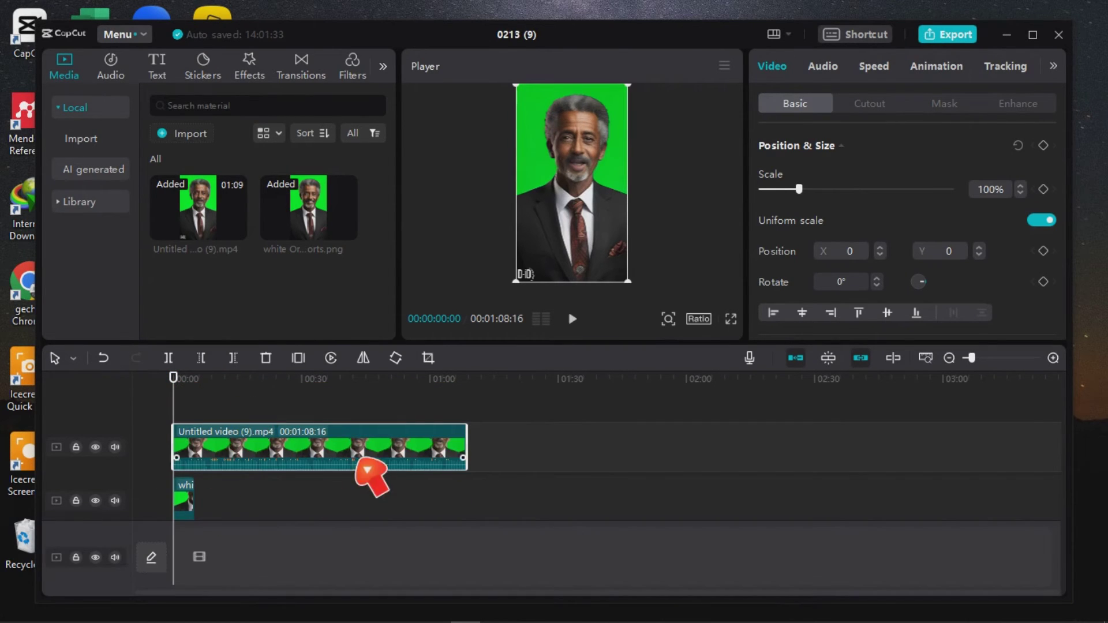
left_click(519, 425)
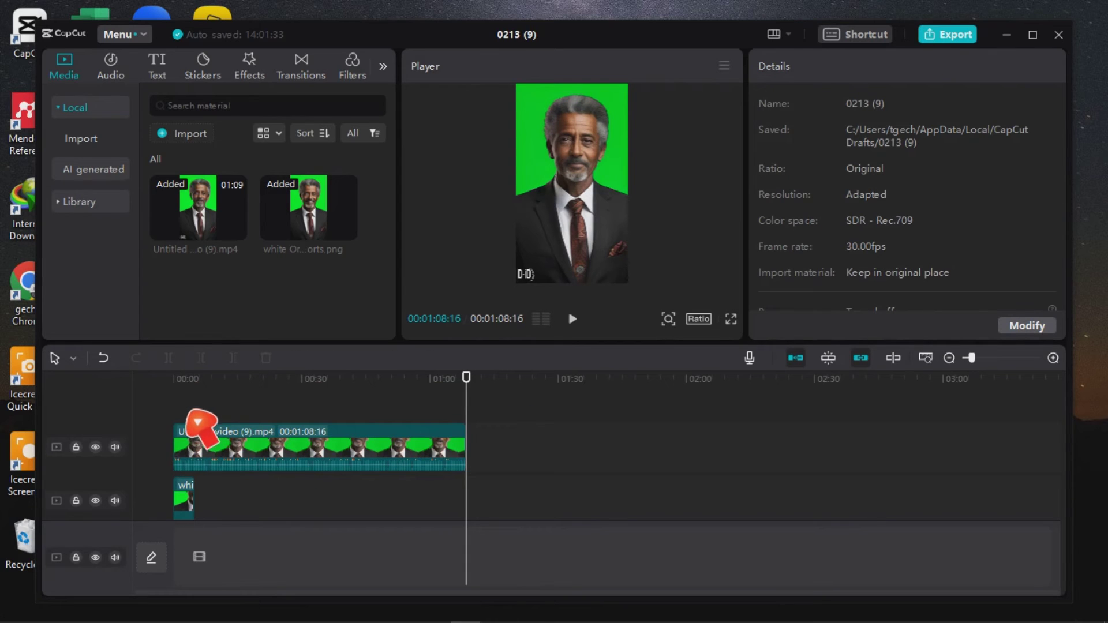
key("Home")
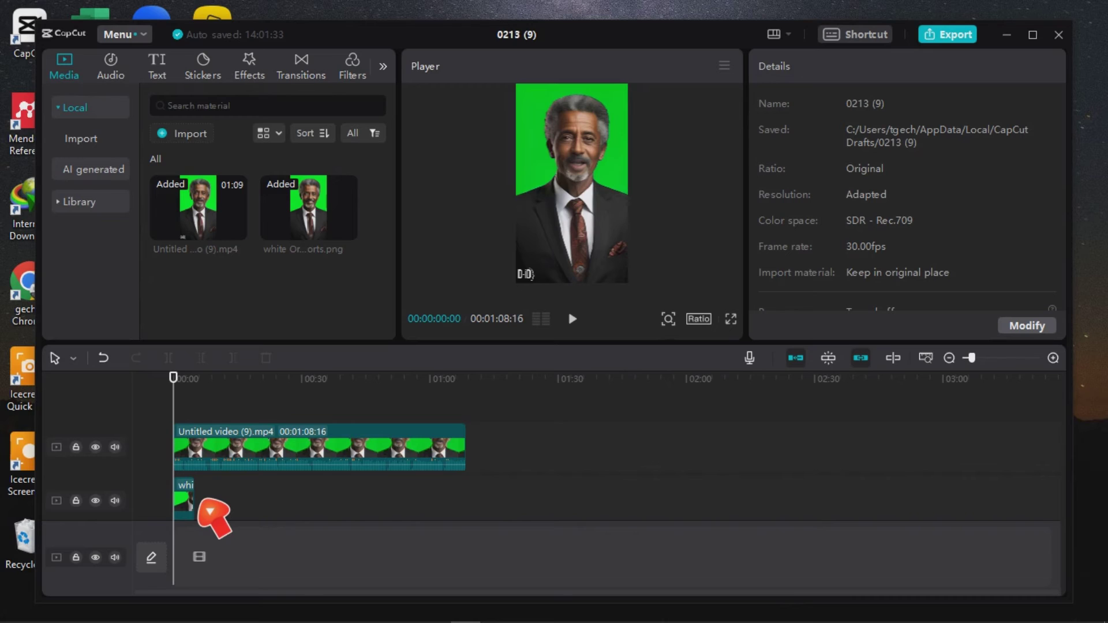
- Stretch the image clip to the video's 1:08 length and preview the result
left_click_drag(202, 503, 497, 495)
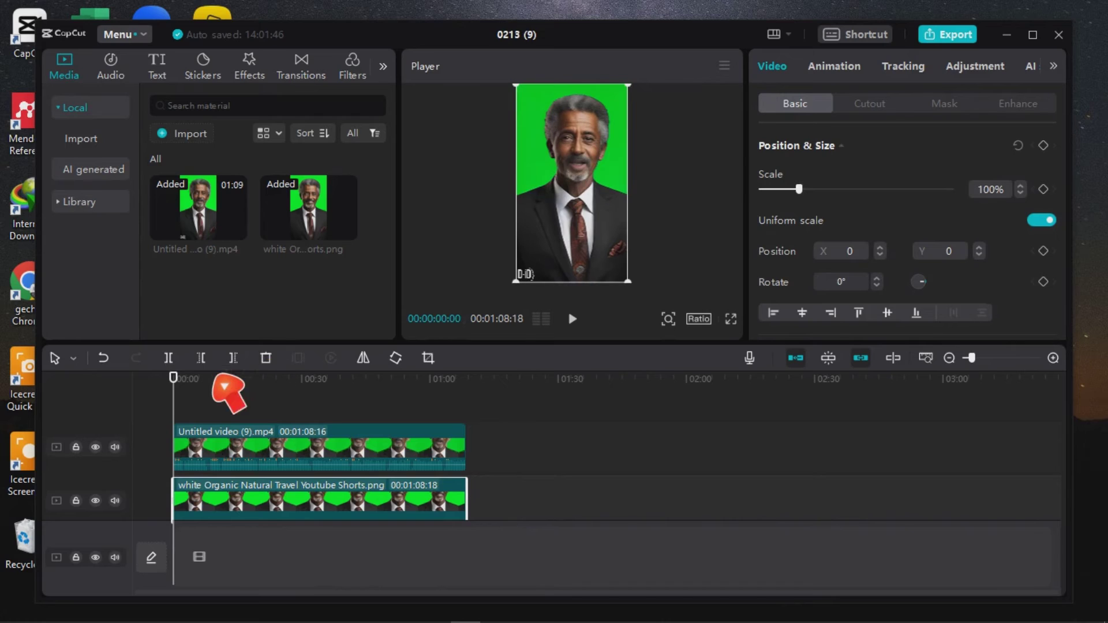
left_click_drag(177, 382, 478, 392)
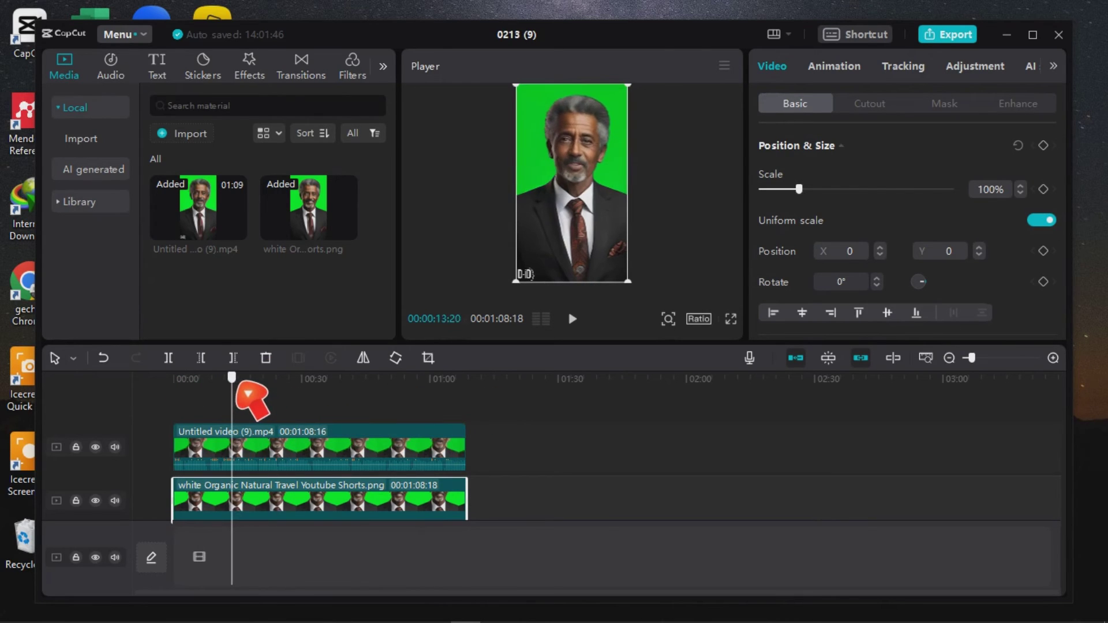
left_click_drag(477, 397, 233, 396)
left_click(508, 407)
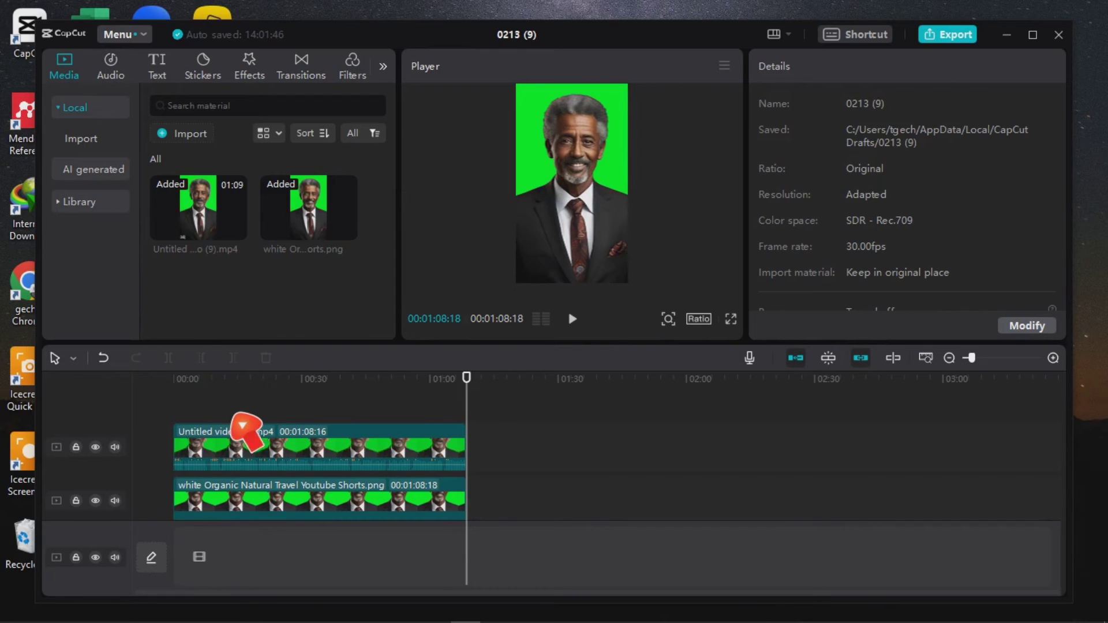
left_click(211, 380)
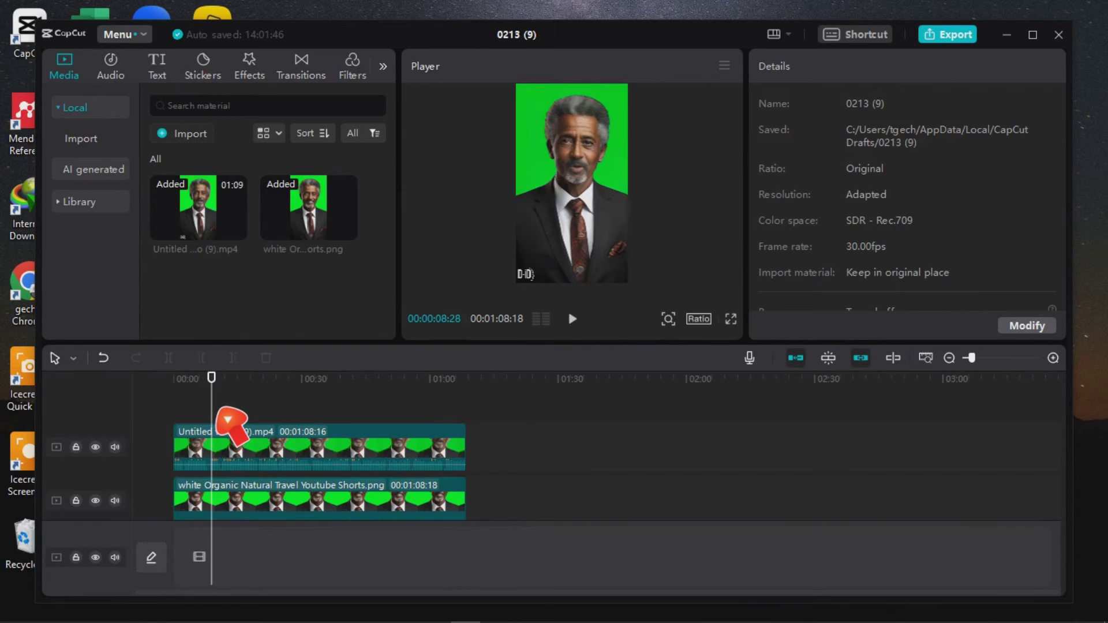
left_click(273, 446)
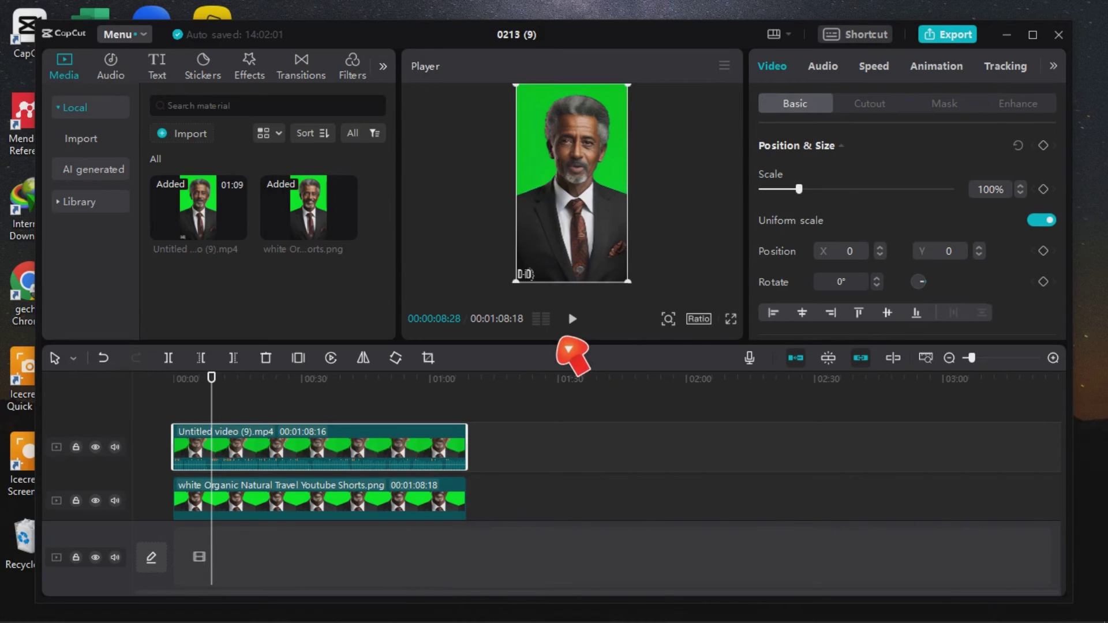
- Crop the talking video to head and upper chest above the watermark, then raise it
left_click(429, 360)
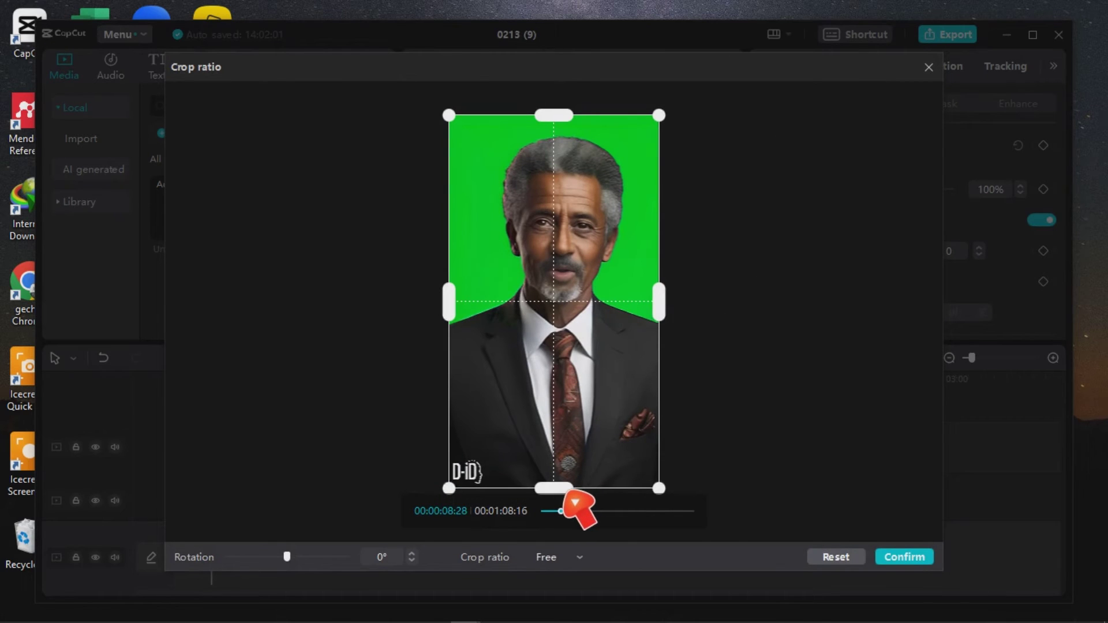
left_click_drag(573, 495, 580, 341)
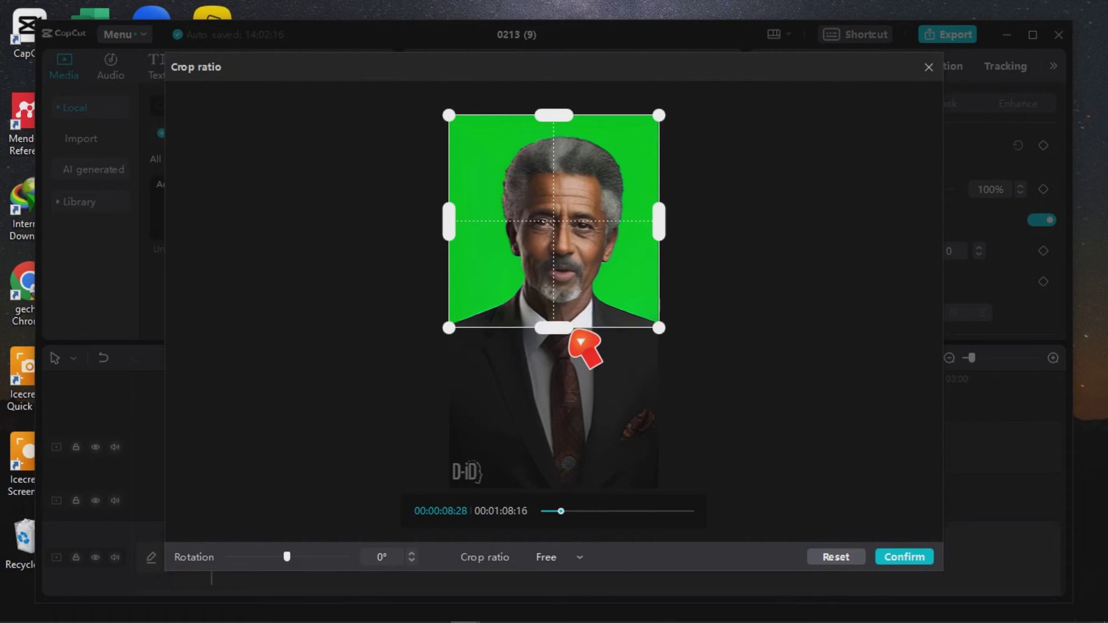
left_click(904, 556)
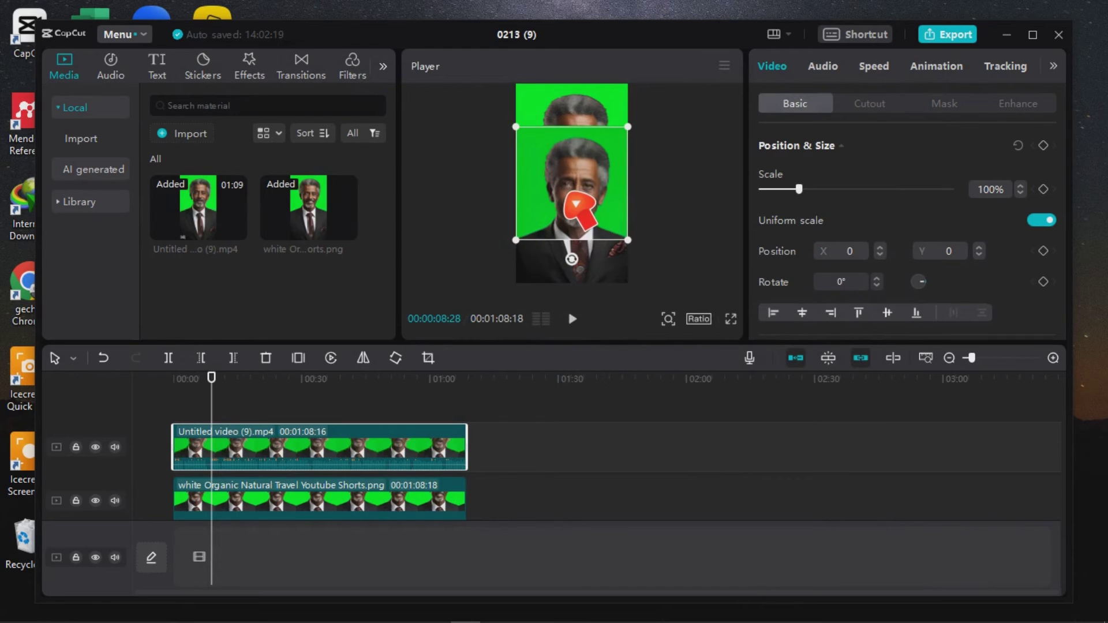
left_click_drag(576, 204, 573, 162)
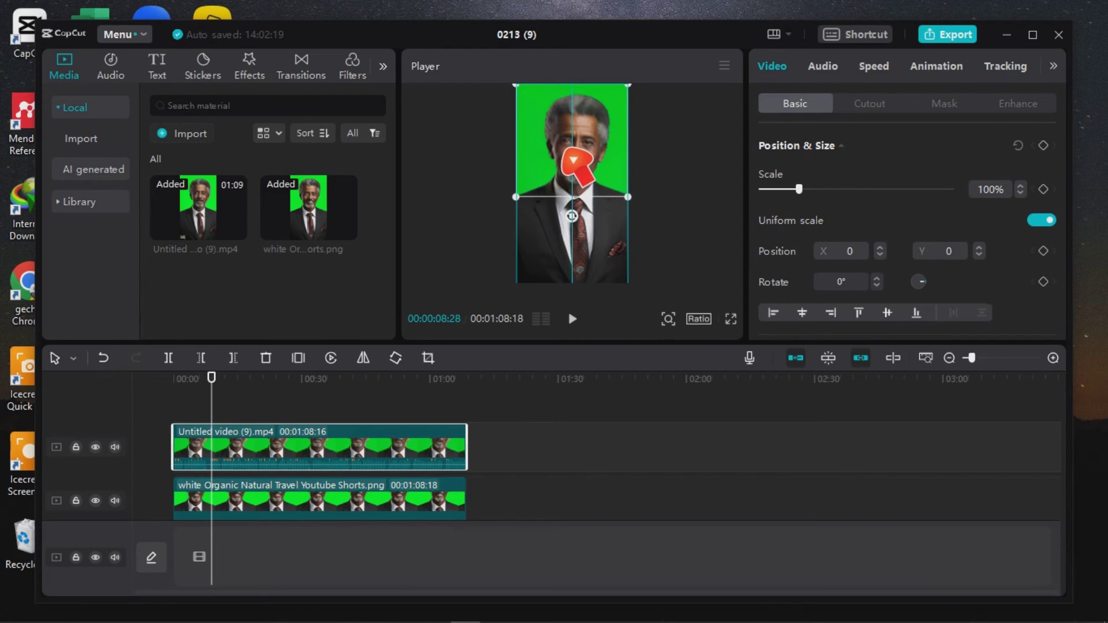
- Align the cropped talking head to the frame top (Y 829) and rewind the preview
left_click_drag(574, 163, 579, 165)
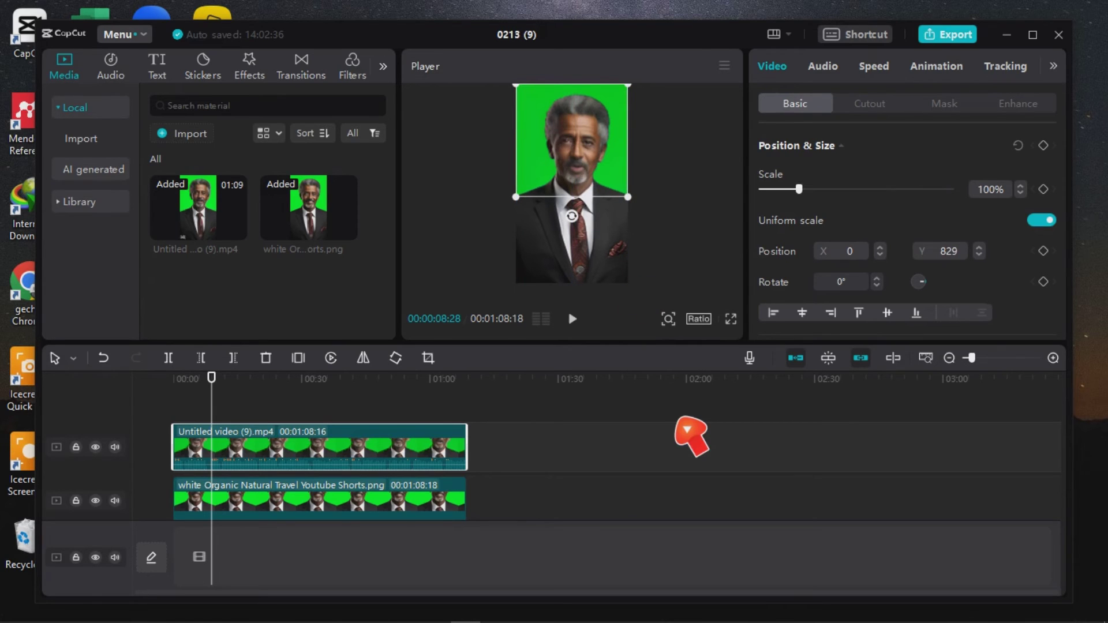
left_click(707, 421)
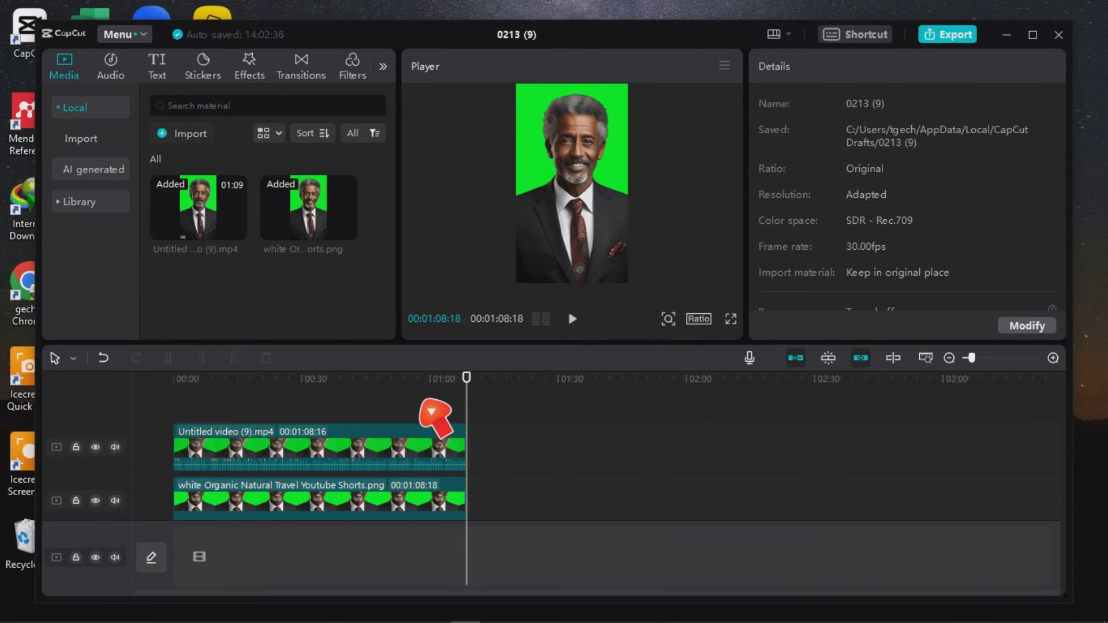
left_click_drag(474, 386, 132, 328)
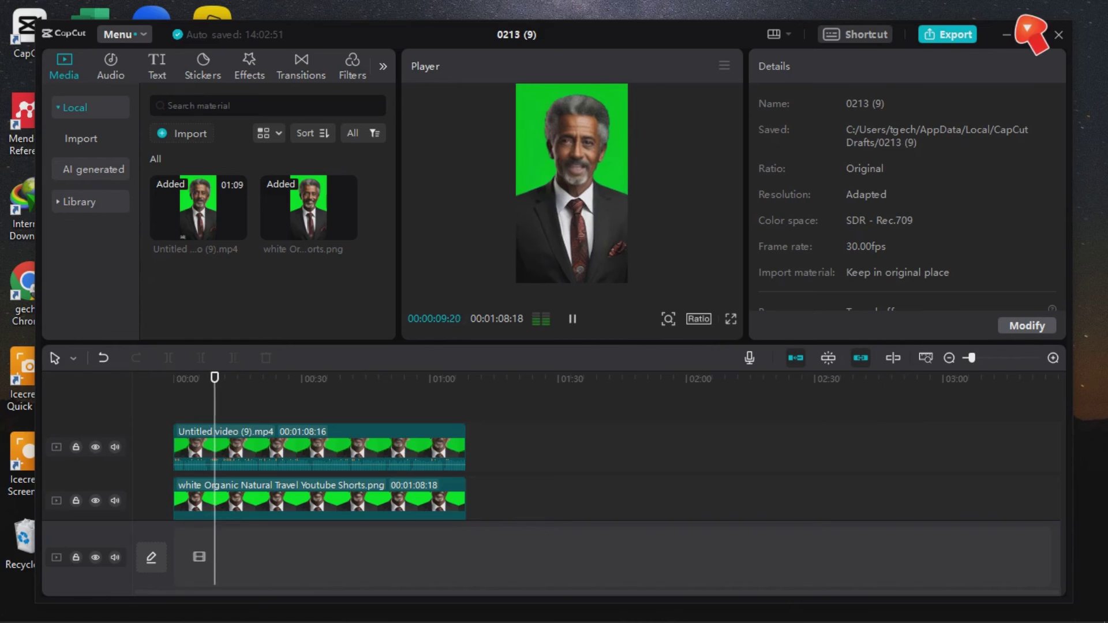
- Export project 0213 (9) as a 1080p MP4 and close the editor to the projects list
left_click(958, 41)
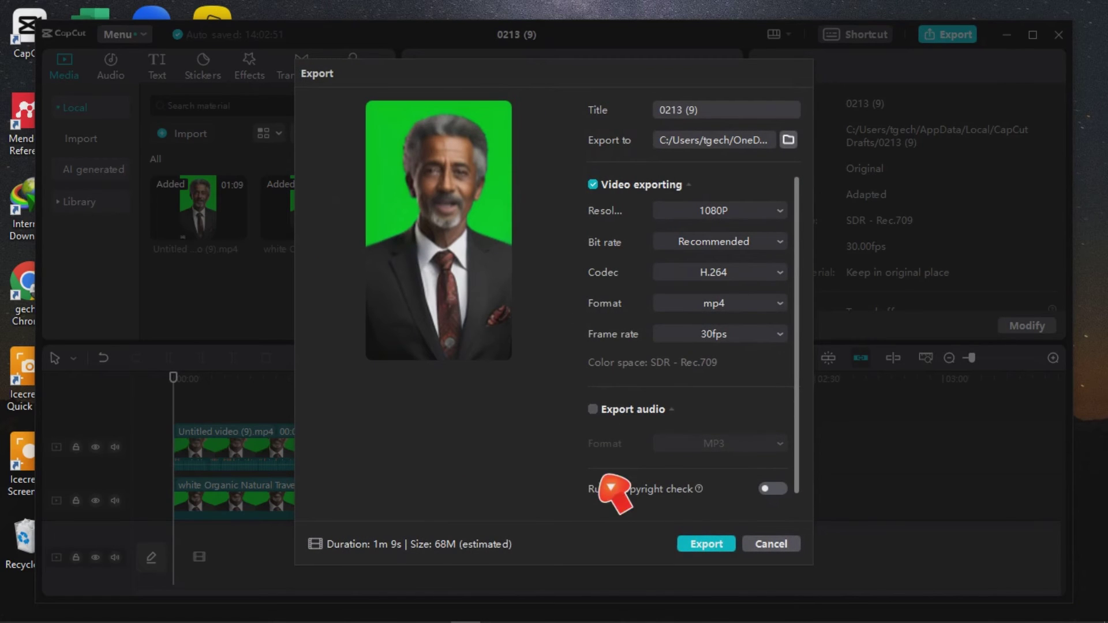
left_click(716, 545)
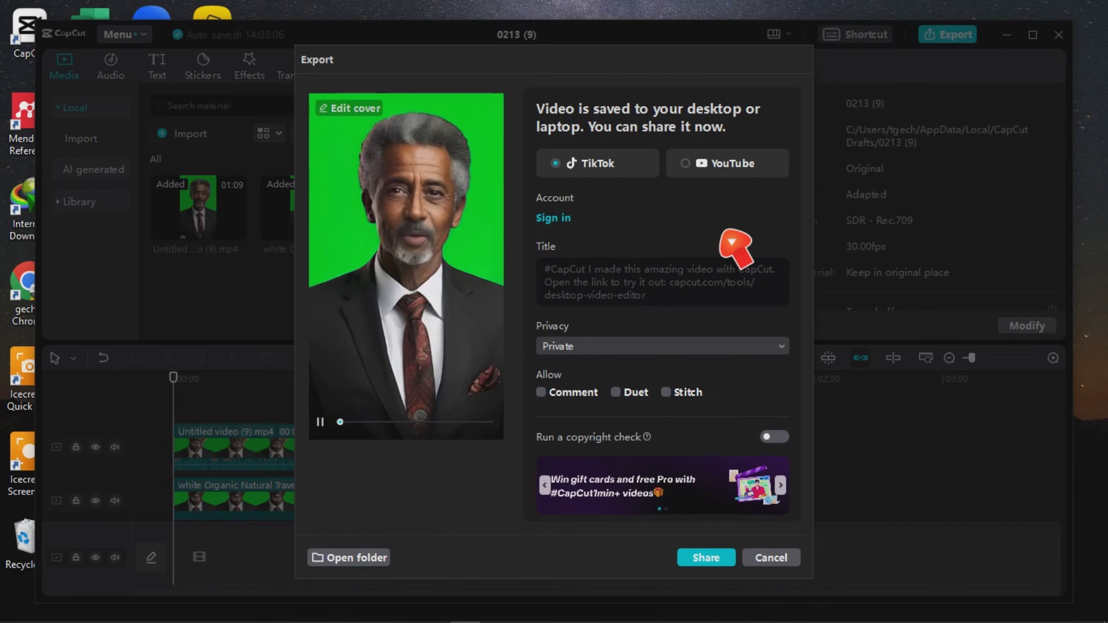
left_click(773, 558)
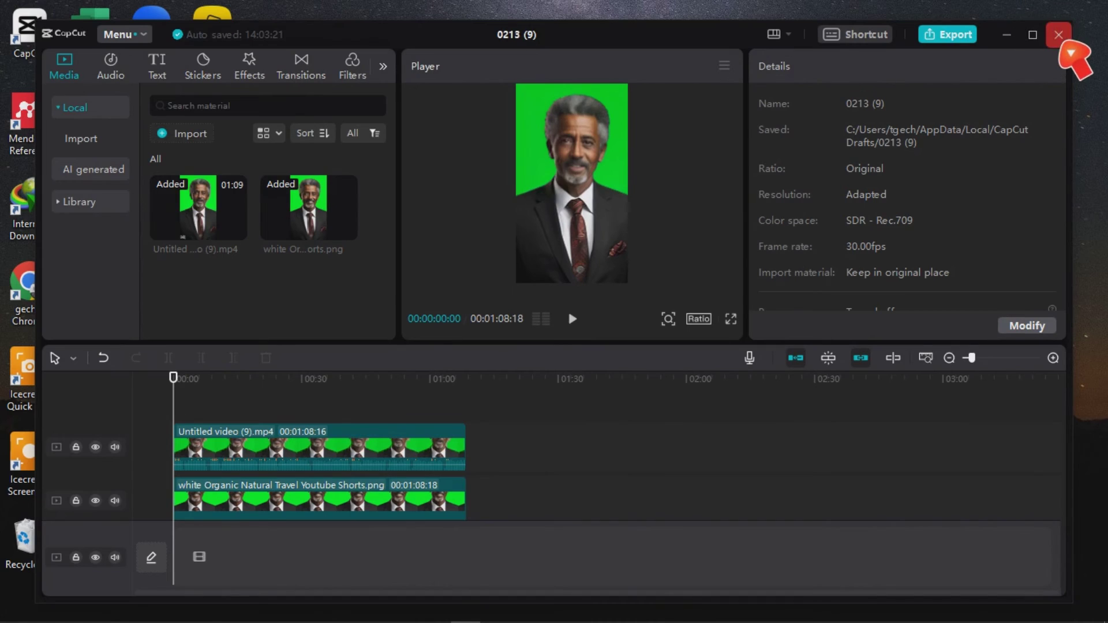
left_click(1058, 34)
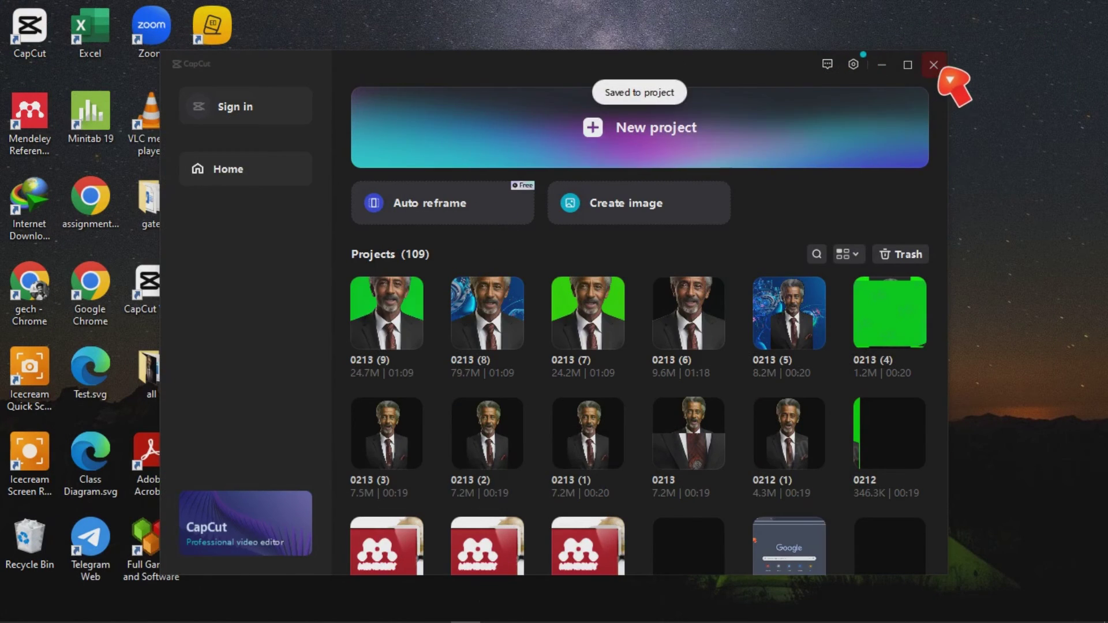
- Close CapCut, play the exported 0213 (9).mp4 from the desktop, then close the player
left_click(934, 64)
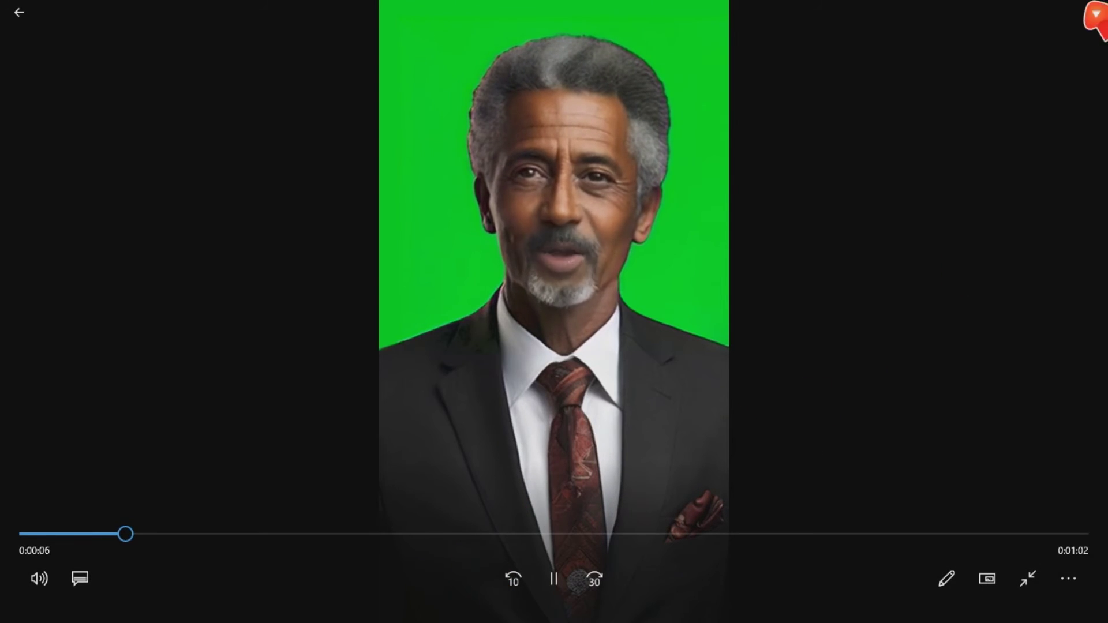
left_click(1091, 7)
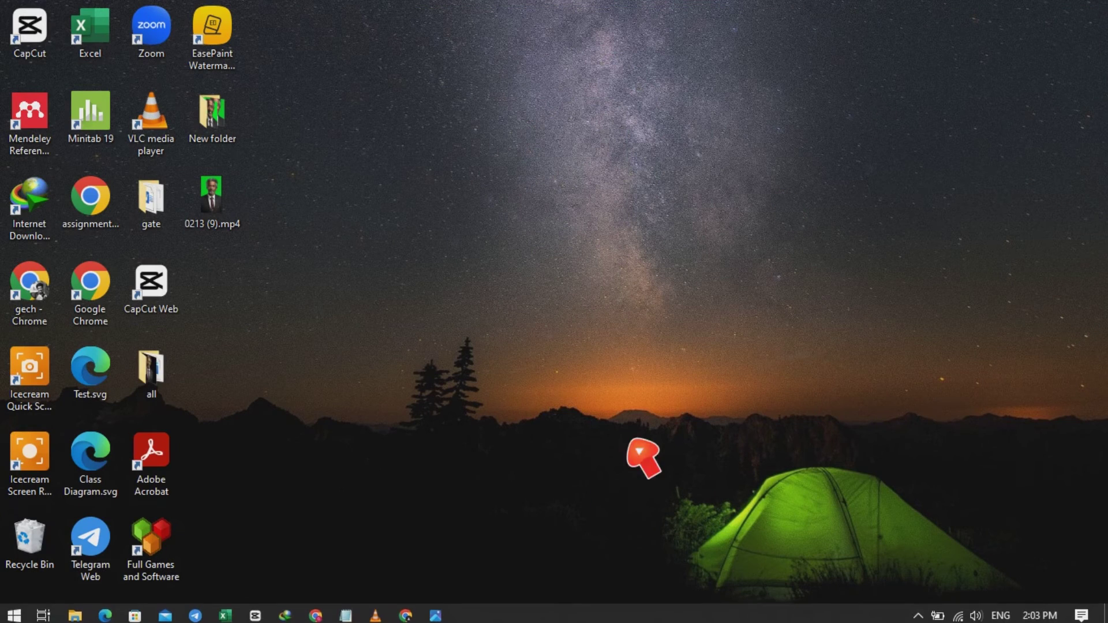
- In a new CapCut project, import 0213 (9).mp4 from the Desktop and add it to the timeline
left_click(46, 55)
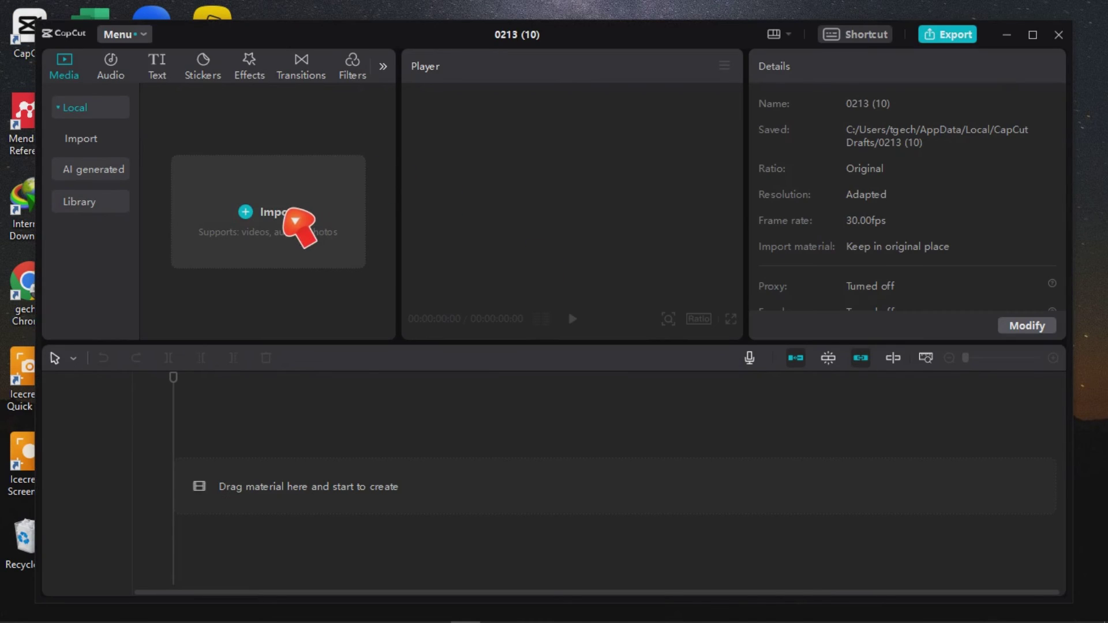
left_click(295, 220)
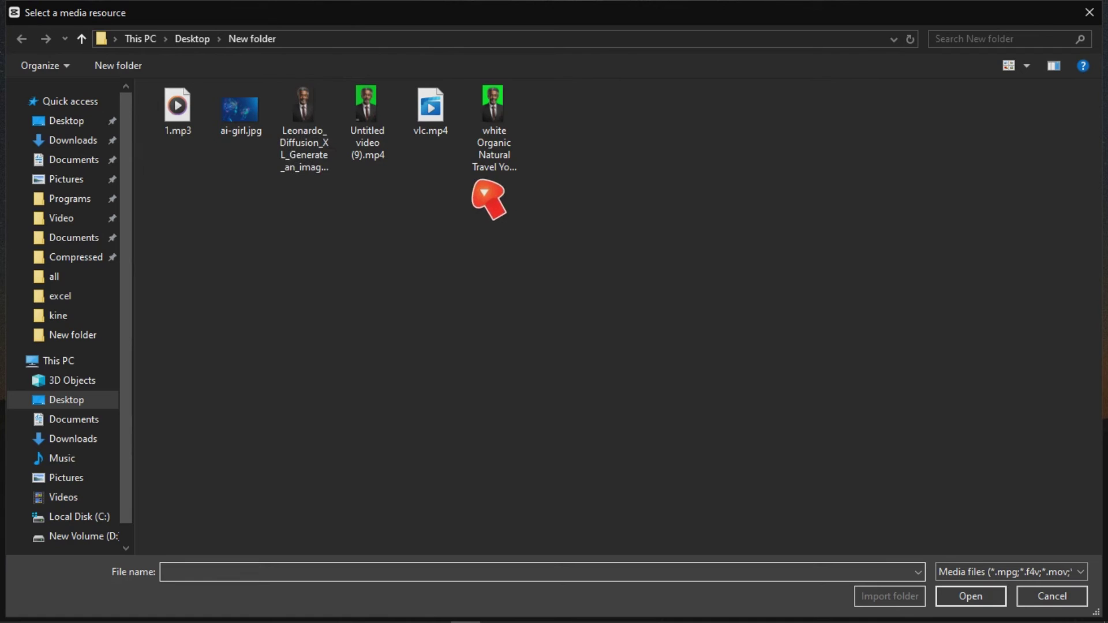
left_click(197, 42)
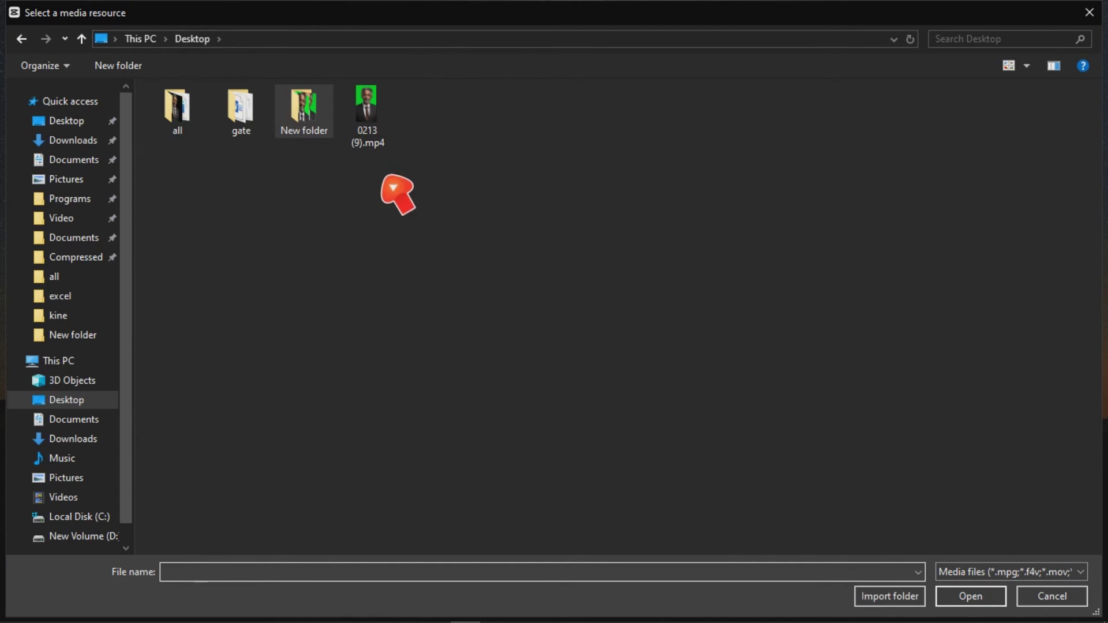
left_click(382, 144)
left_click(998, 600)
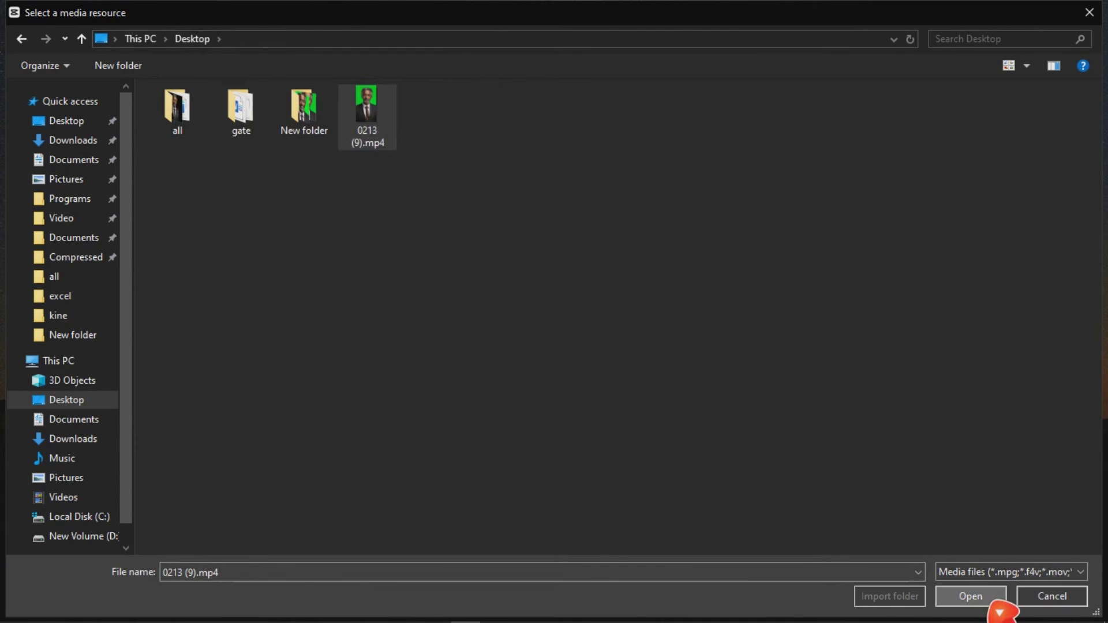
mouse_move(199, 207)
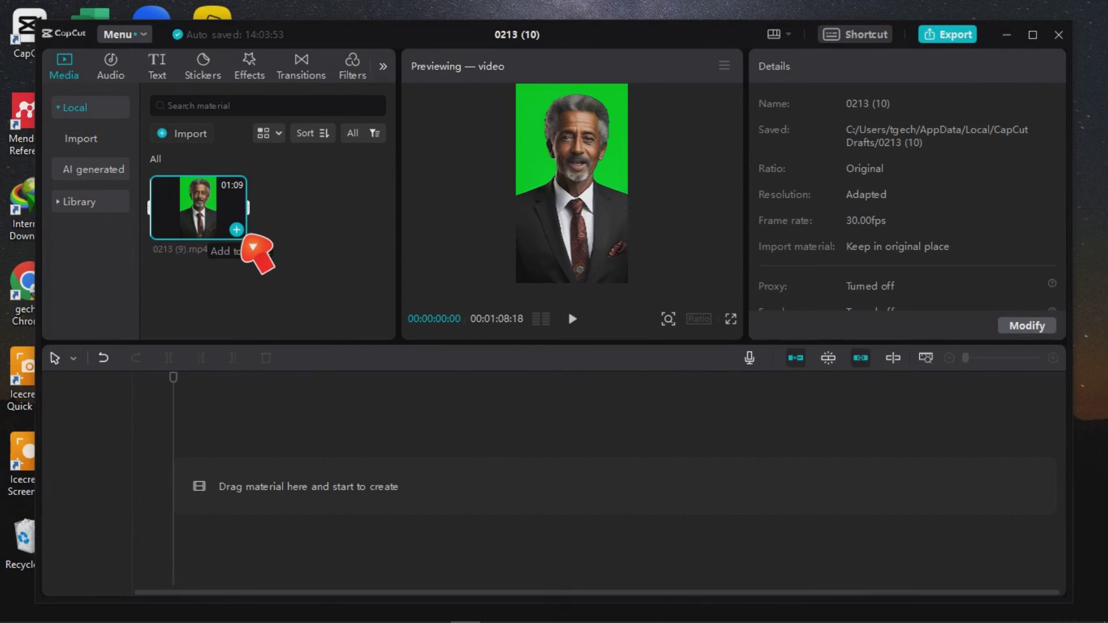
left_click(237, 230)
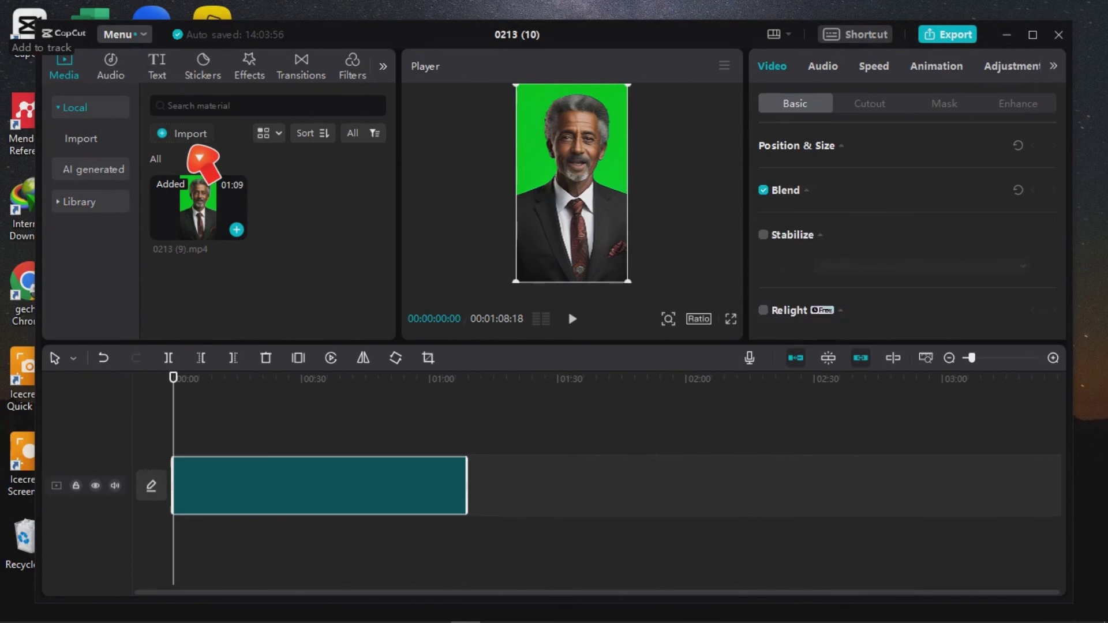
- Import ai-girl.jpg from Desktop\New folder and place it on a separate track
left_click(180, 134)
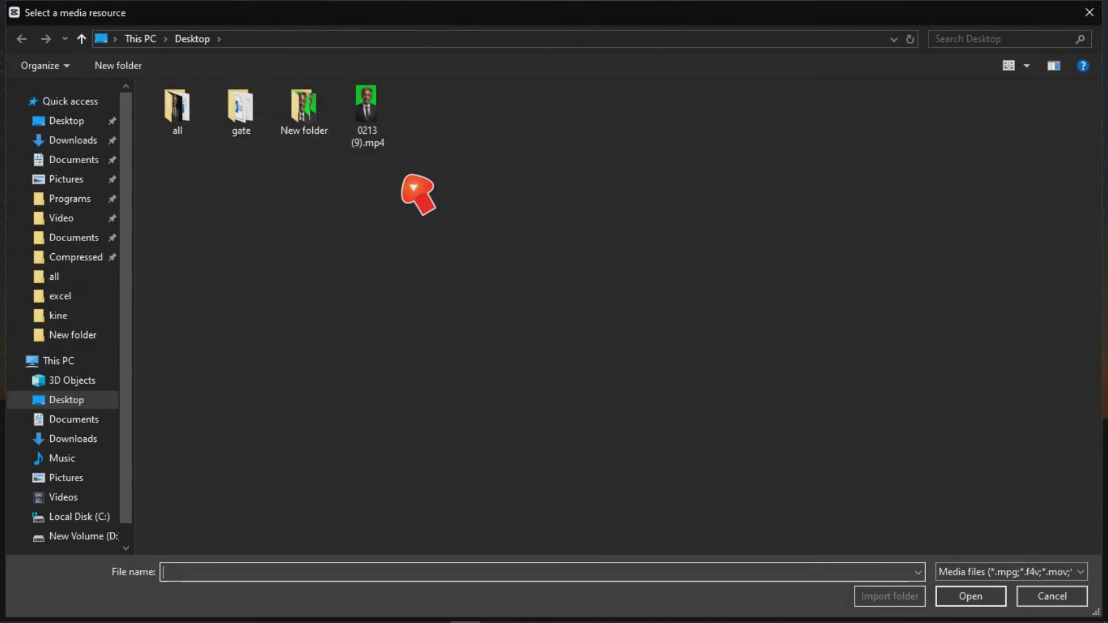
double_click(297, 112)
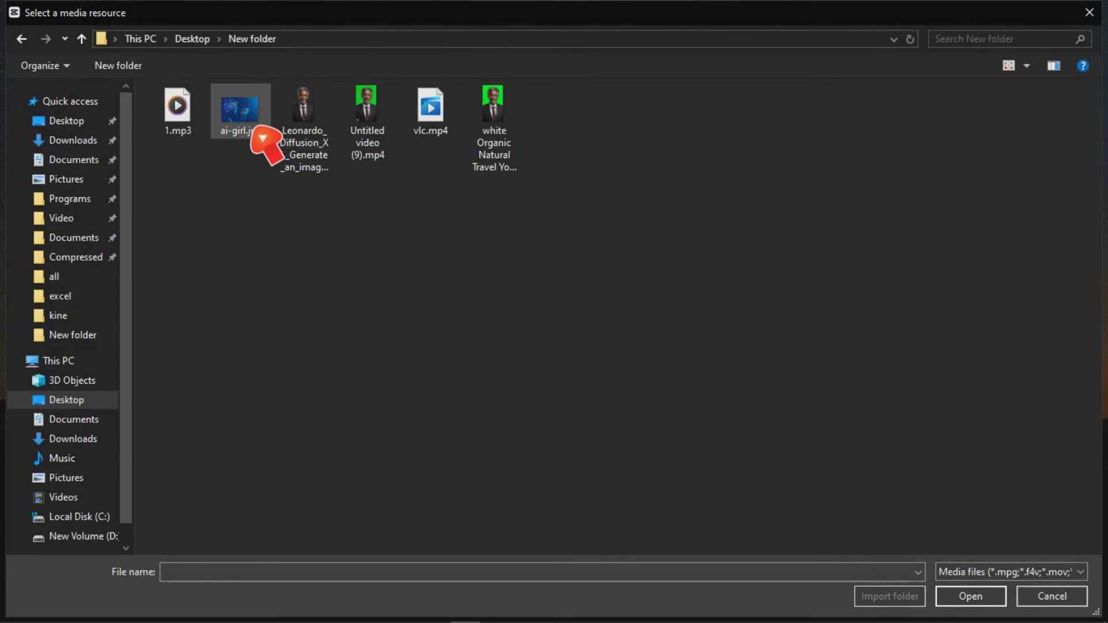
left_click(261, 137)
left_click(996, 600)
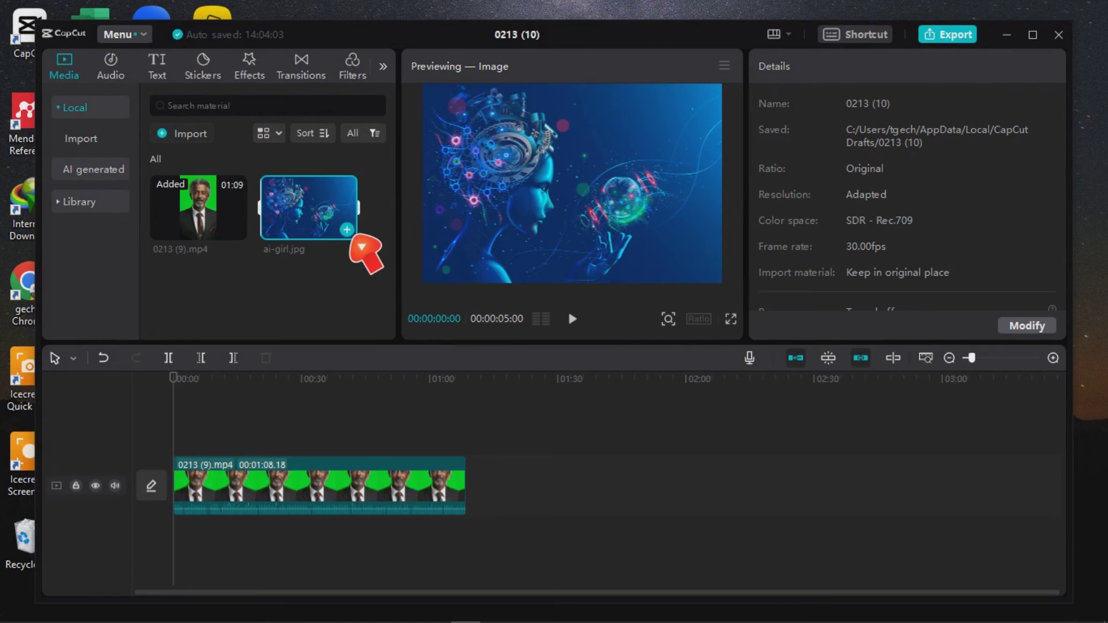
left_click(346, 230)
mouse_move(199, 484)
left_mouse_down()
mouse_move(197, 544)
mouse_move(235, 424)
left_mouse_up()
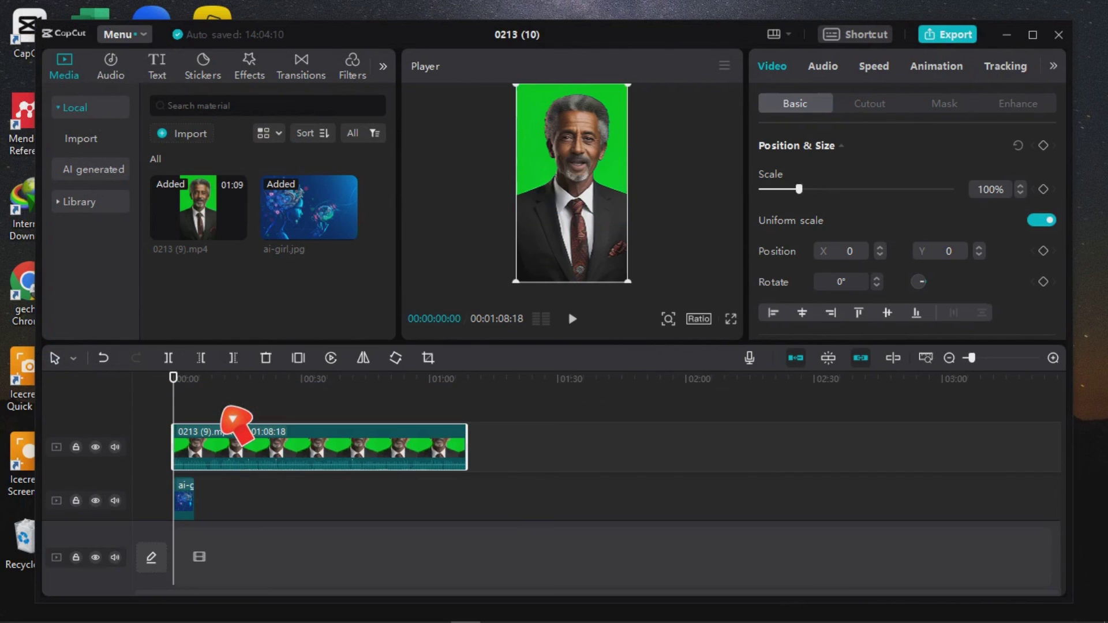
- Lengthen the ai-girl image clip along the timeline past the video's end
left_click(254, 513)
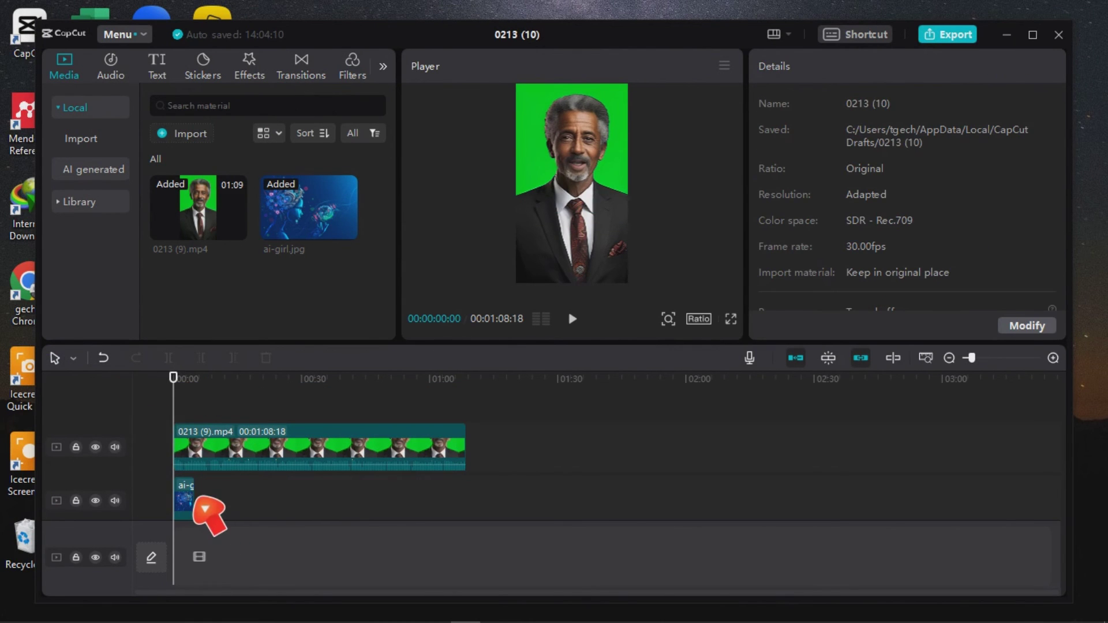
left_click(195, 501)
left_click_drag(202, 499, 476, 472)
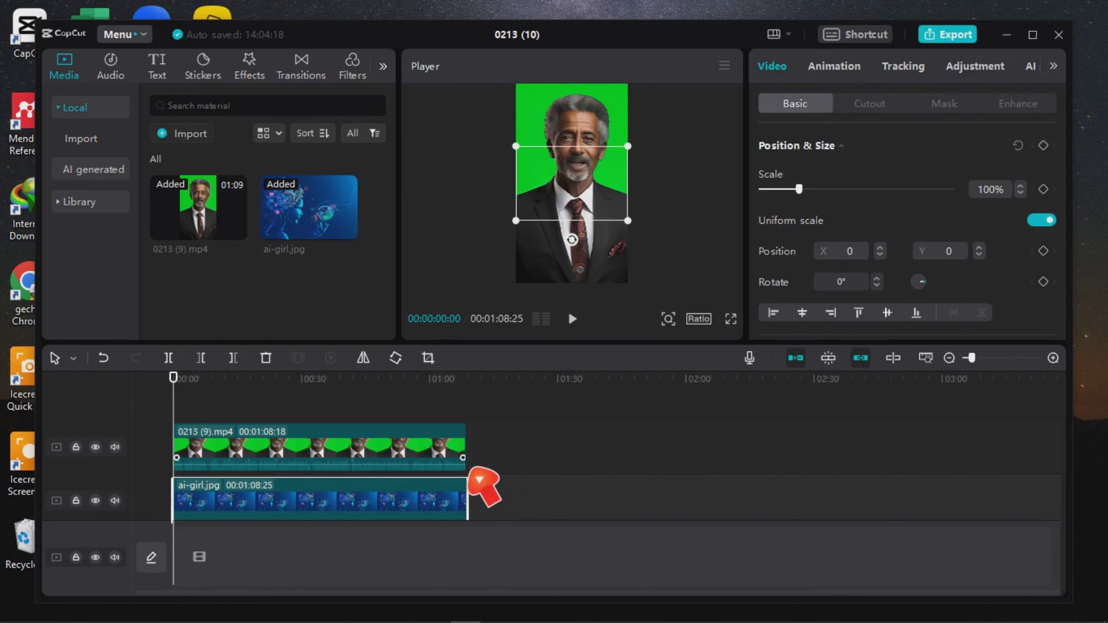
left_click_drag(477, 505, 503, 501)
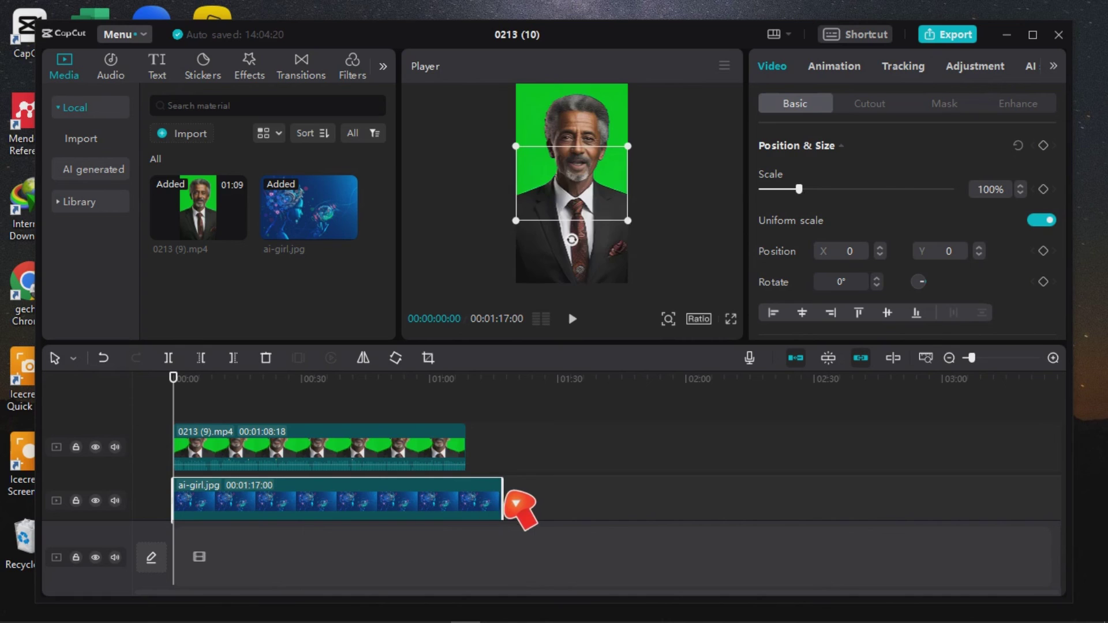
left_click(498, 467)
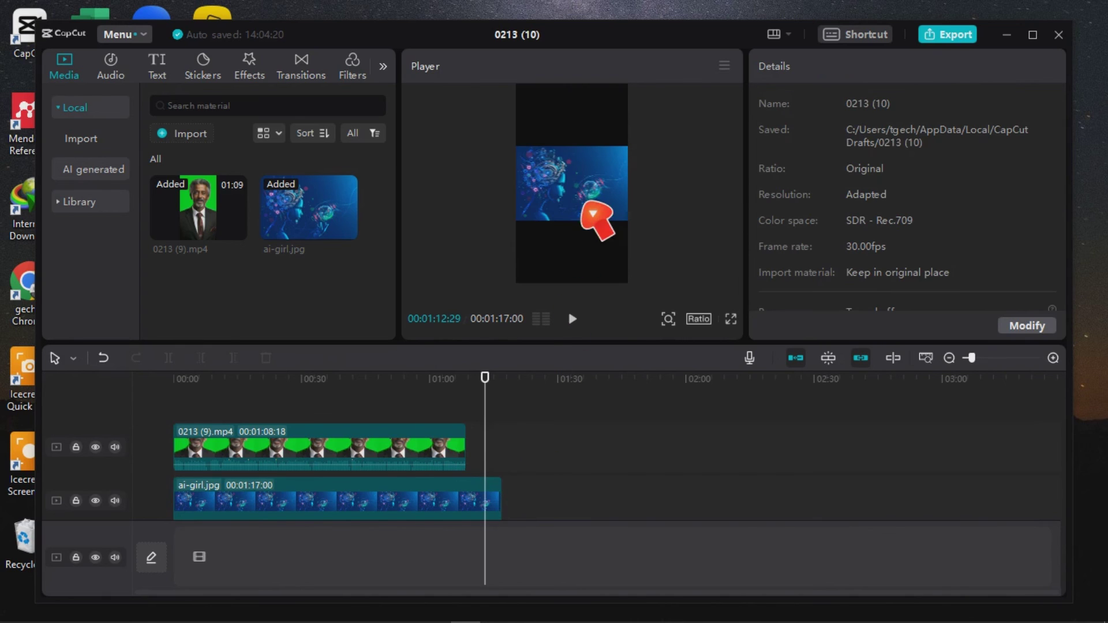
- Scale the image to 268% to fill the frame and trim it to the video's 1:08 end
left_click(591, 196)
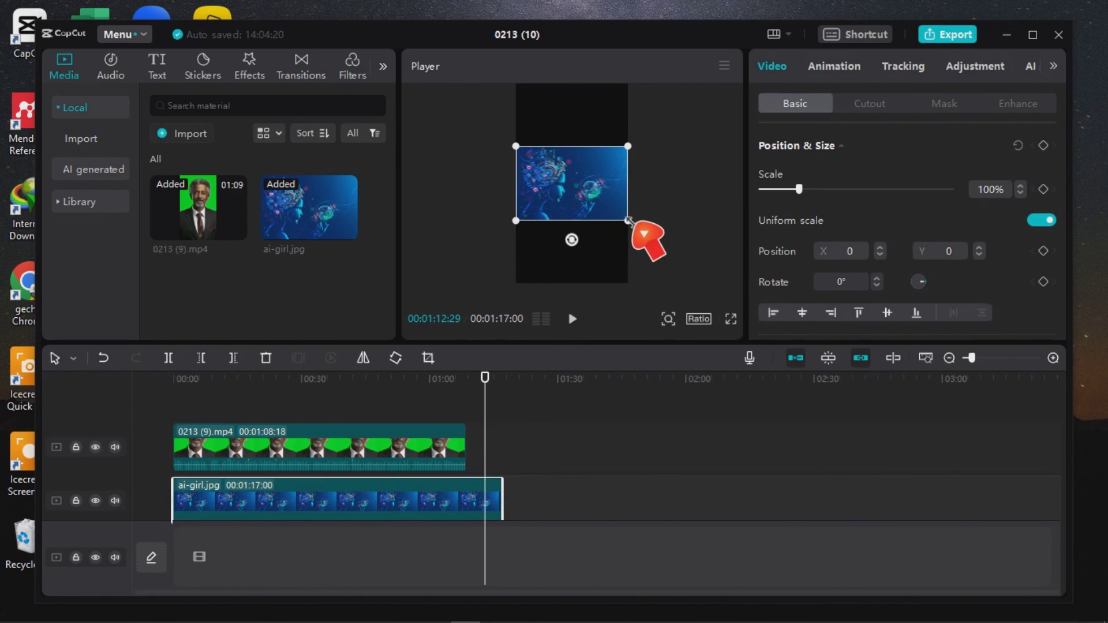
left_click_drag(629, 221, 684, 507)
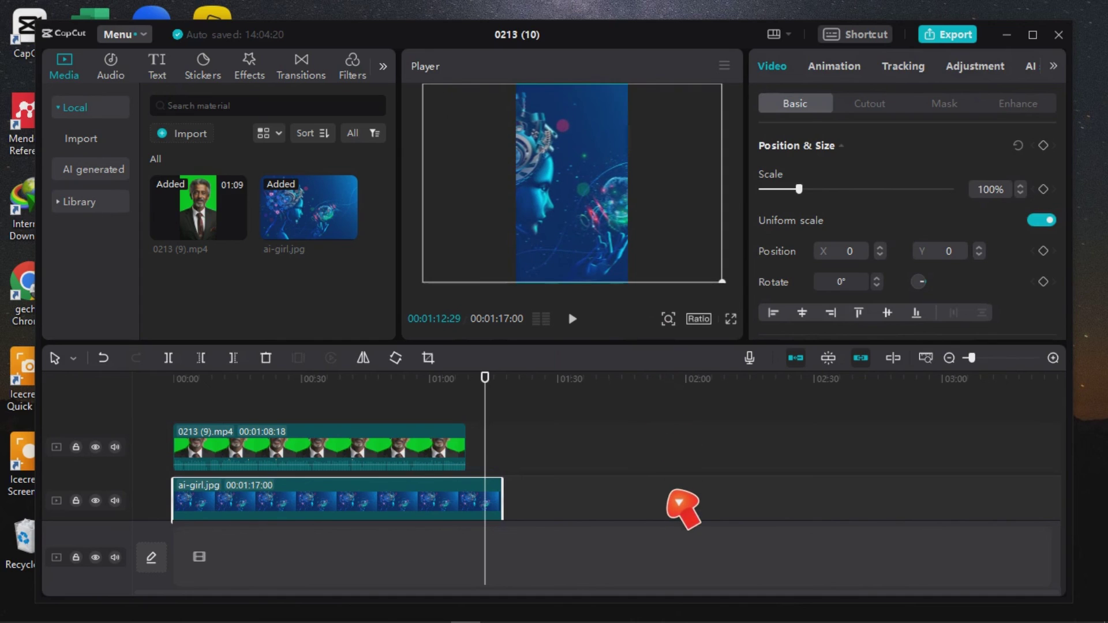
left_click_drag(504, 497, 473, 497)
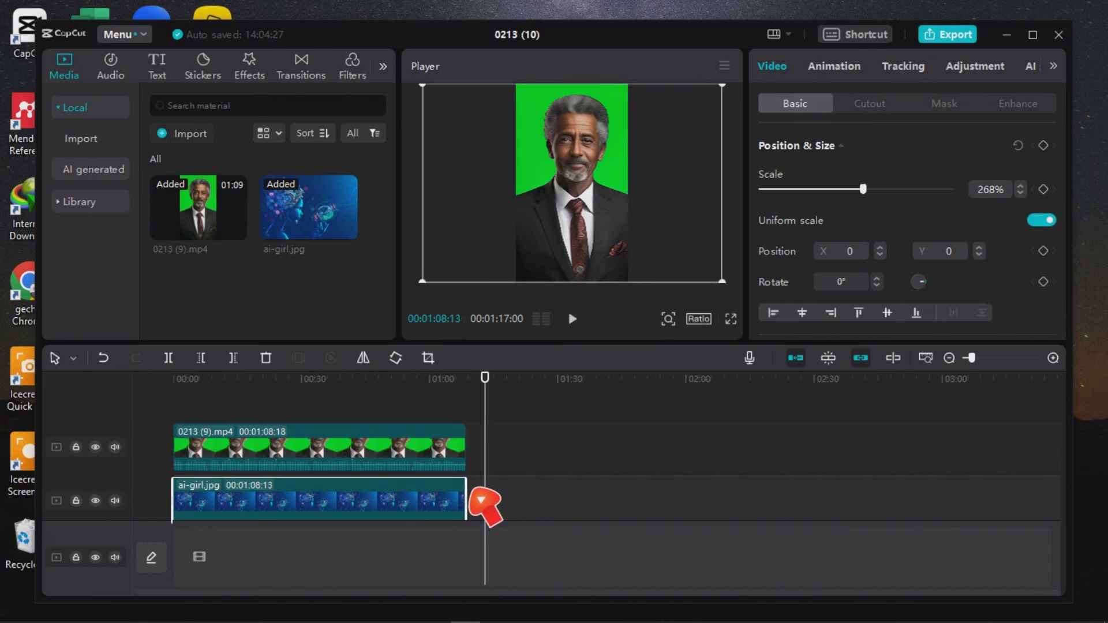
left_click(474, 493)
left_click_drag(475, 386, 263, 355)
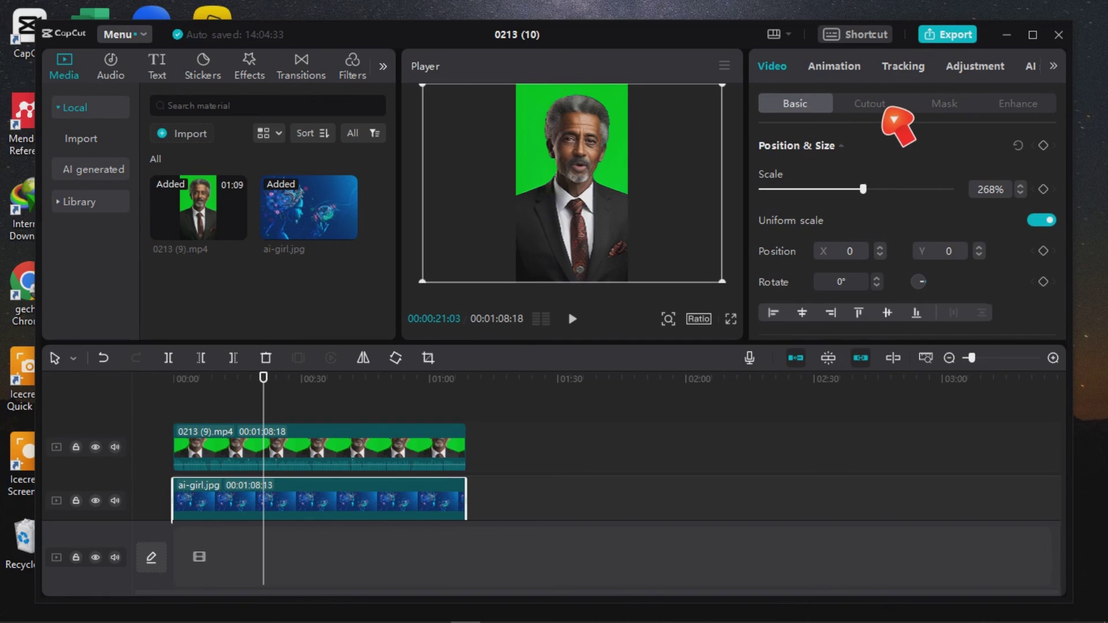
- Enable Chroma key in the Cutout options, leaving the color picker without sampling
left_click(884, 108)
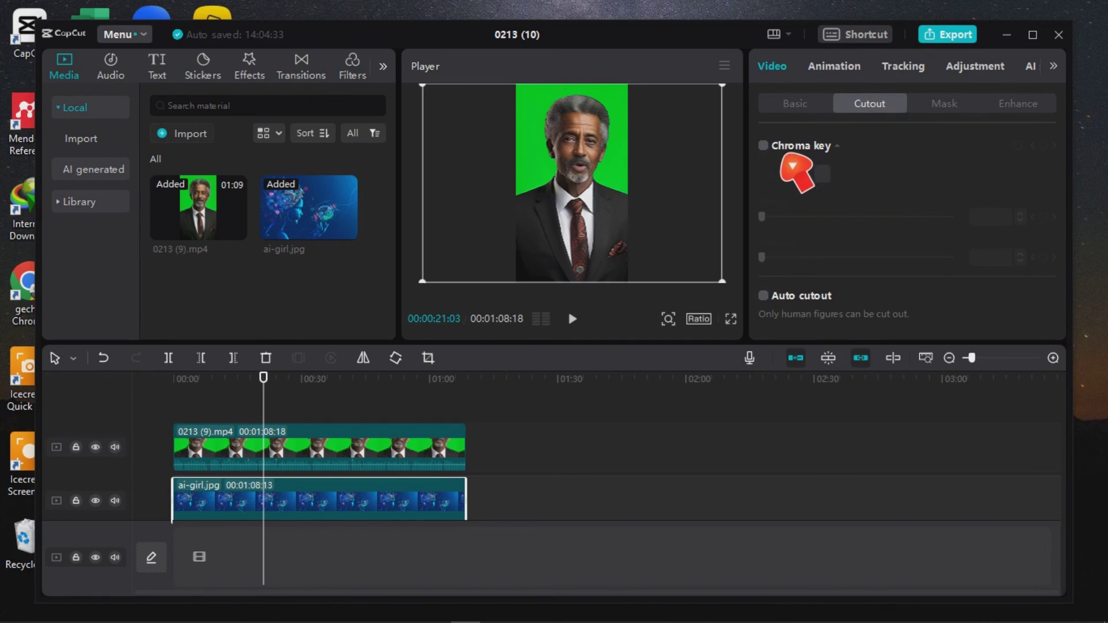
left_click(773, 150)
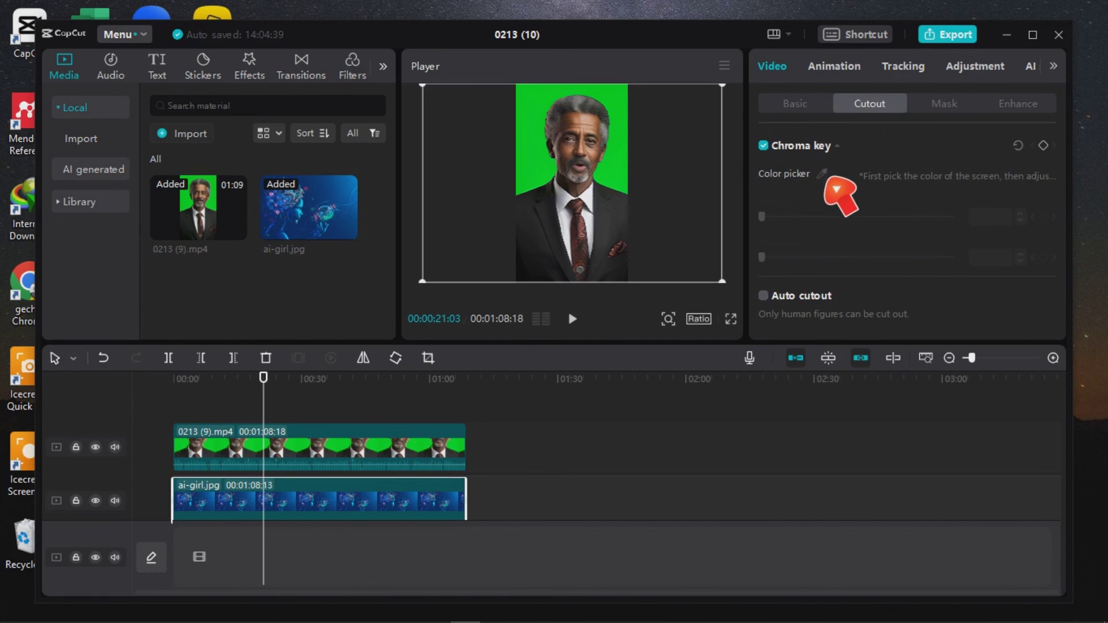
left_click(821, 173)
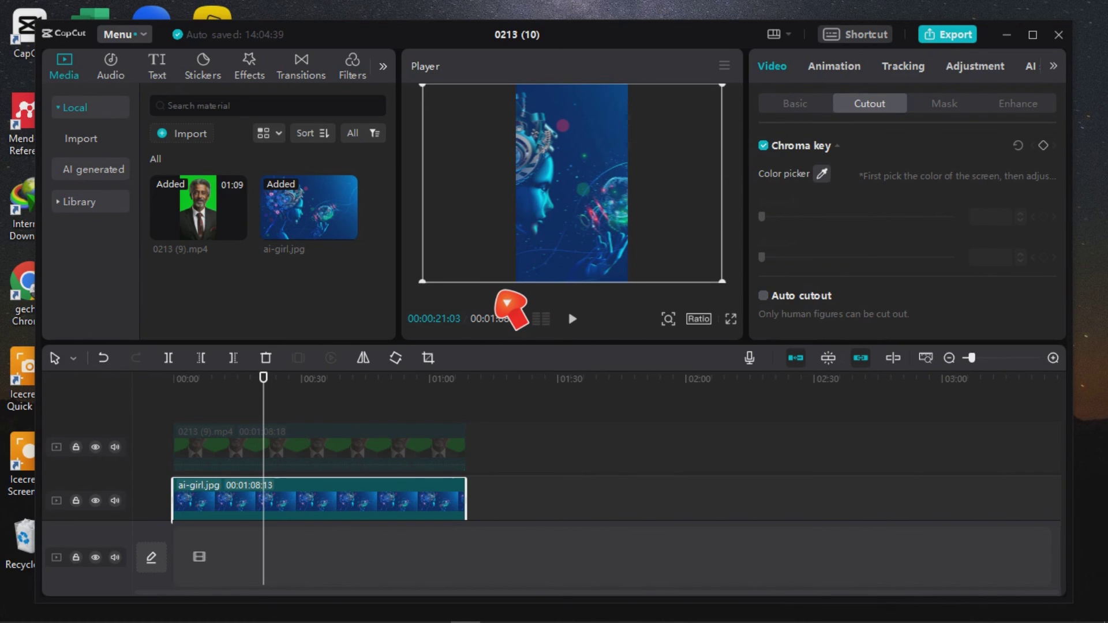
left_click(507, 303)
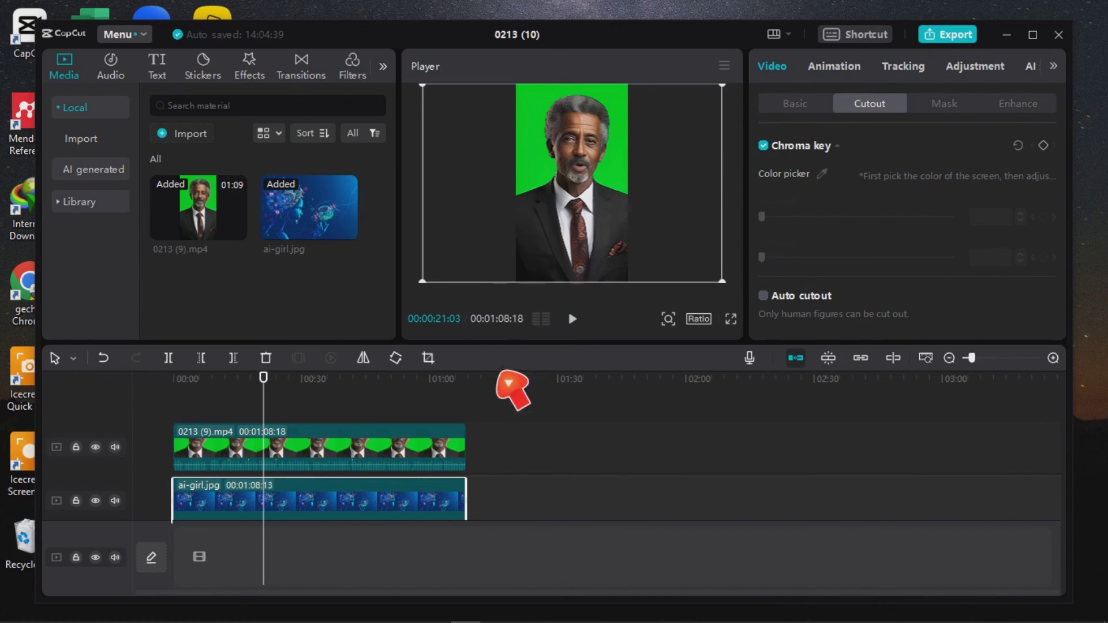
- On the talking-head clip, key out the sampled green with Strength 31 and Shadow 18
left_click(427, 465)
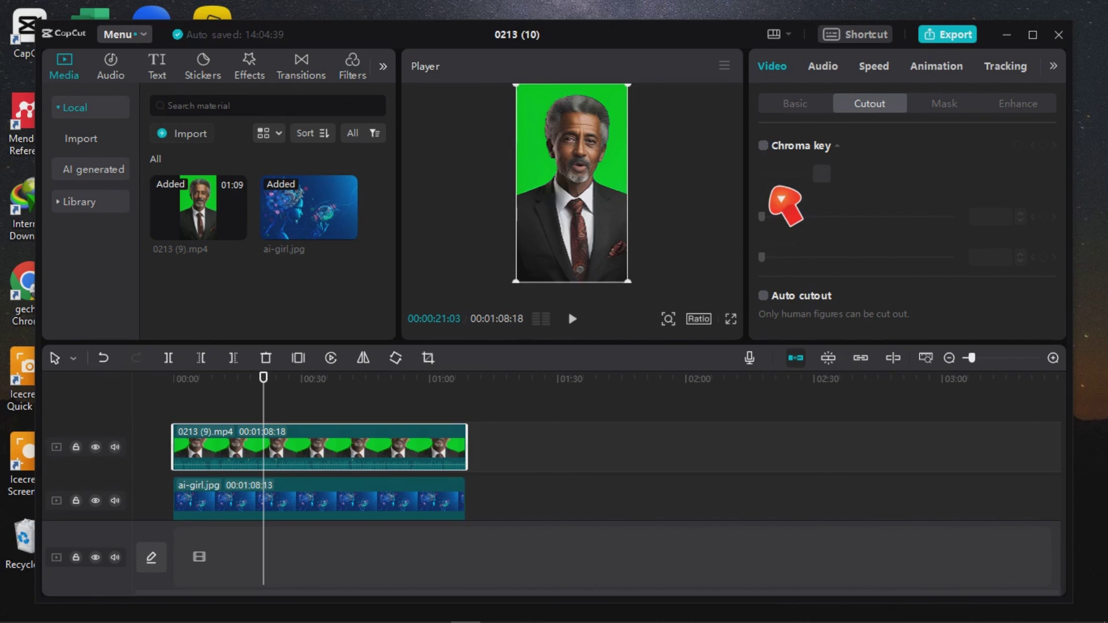
left_click(764, 147)
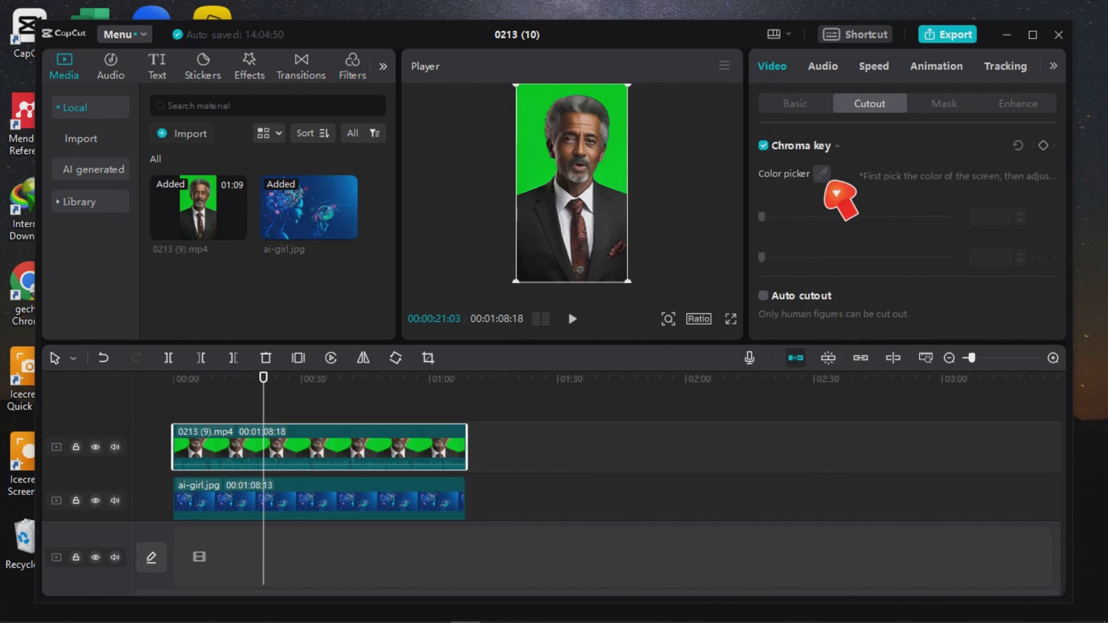
left_click(823, 176)
left_click(617, 165)
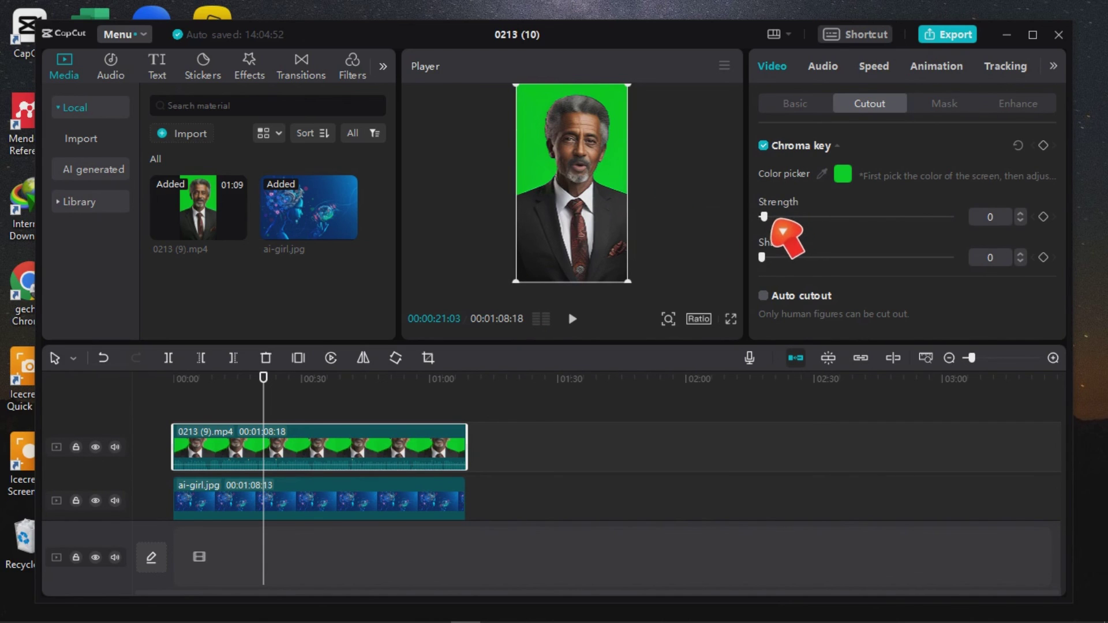
mouse_move(781, 229)
left_mouse_down()
mouse_move(838, 247)
mouse_move(797, 242)
mouse_move(827, 245)
left_mouse_up()
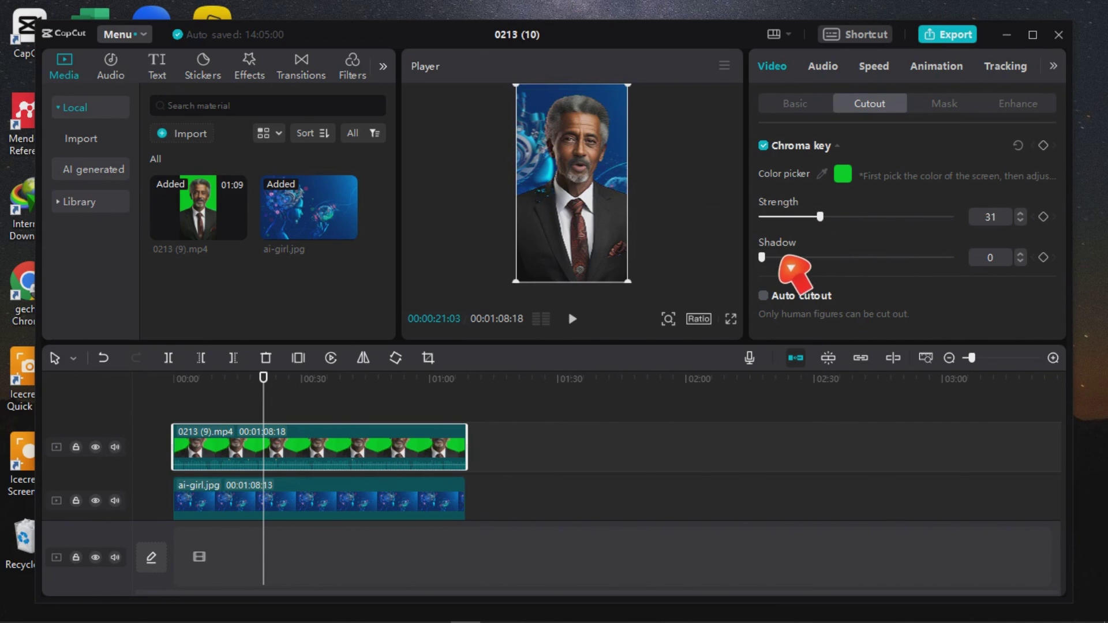
left_click_drag(762, 256, 795, 265)
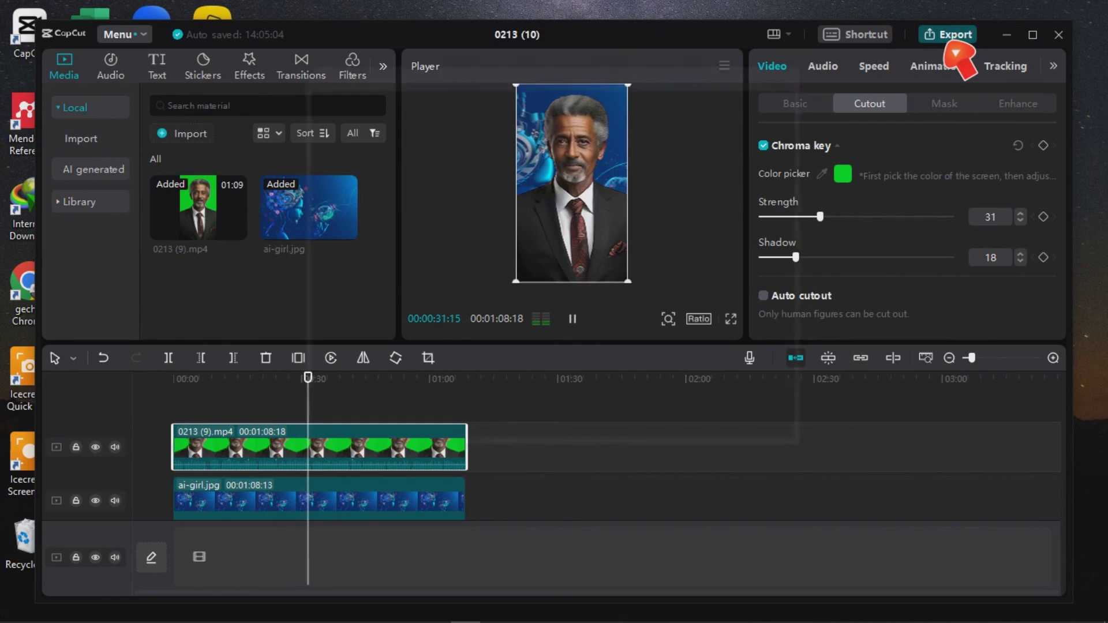
- Export the keyed 0213 (10) video as a 1080p MP4, skip sharing, and close the project
left_click(947, 35)
left_click(706, 544)
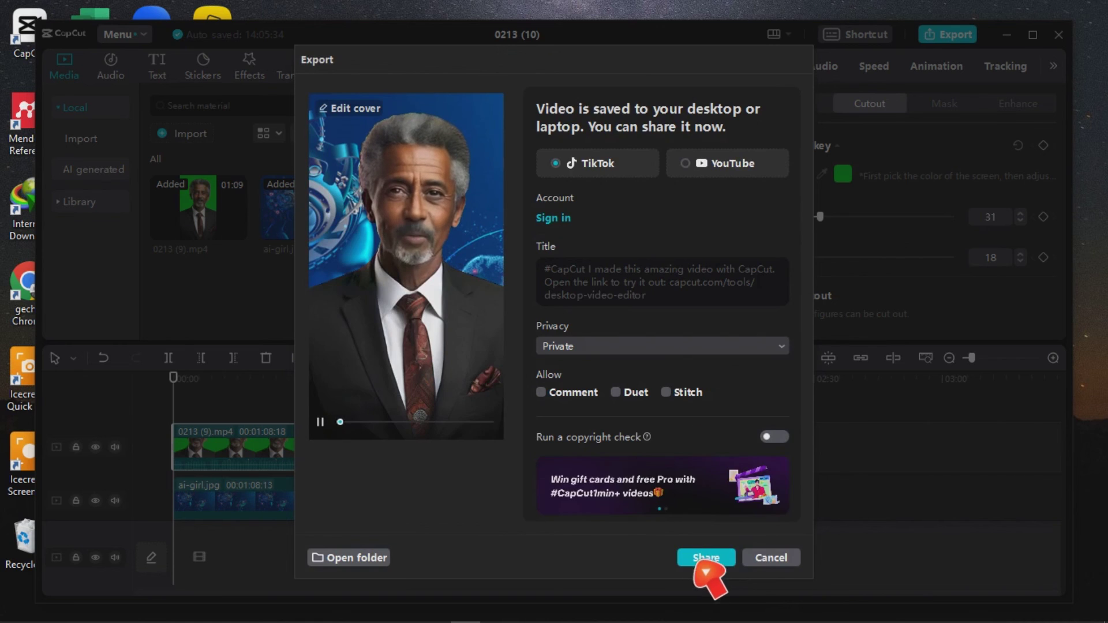
left_click(795, 562)
left_click(1057, 36)
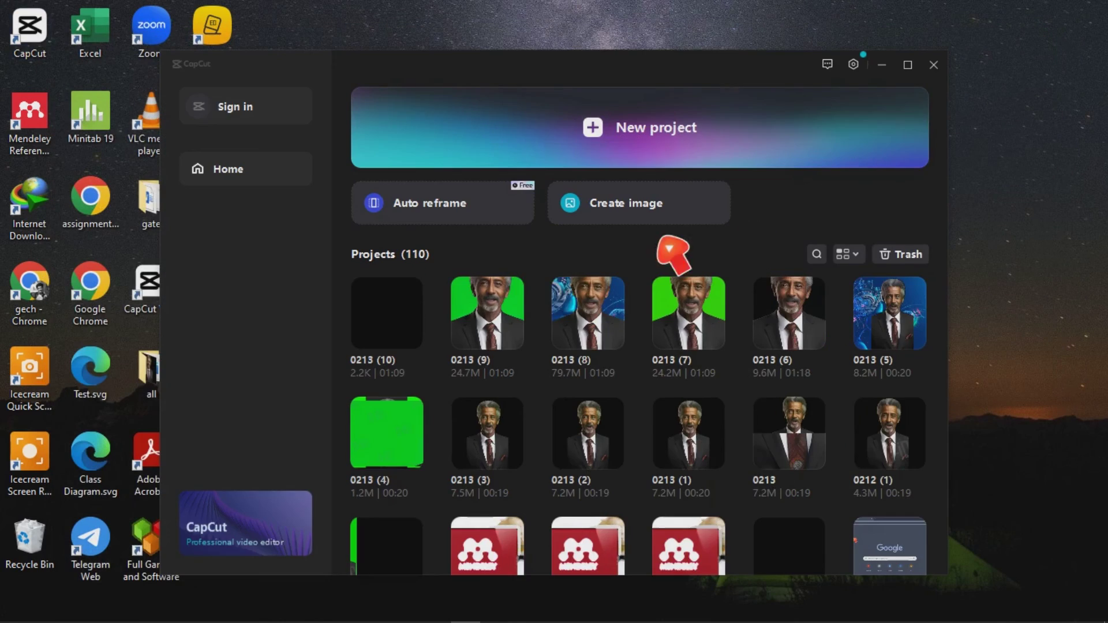
left_click(936, 65)
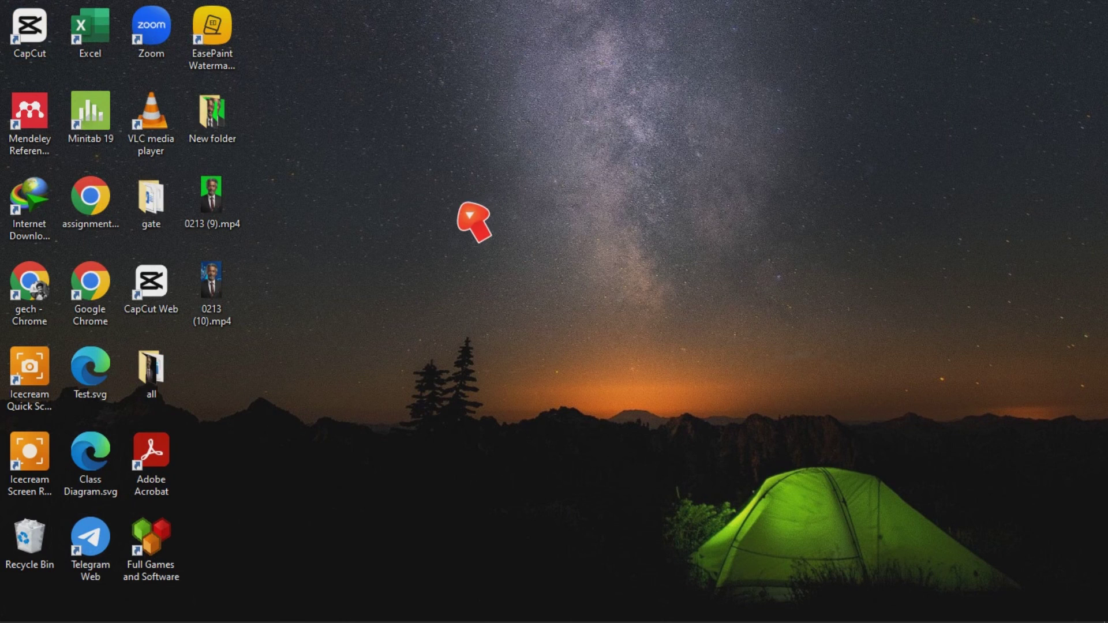